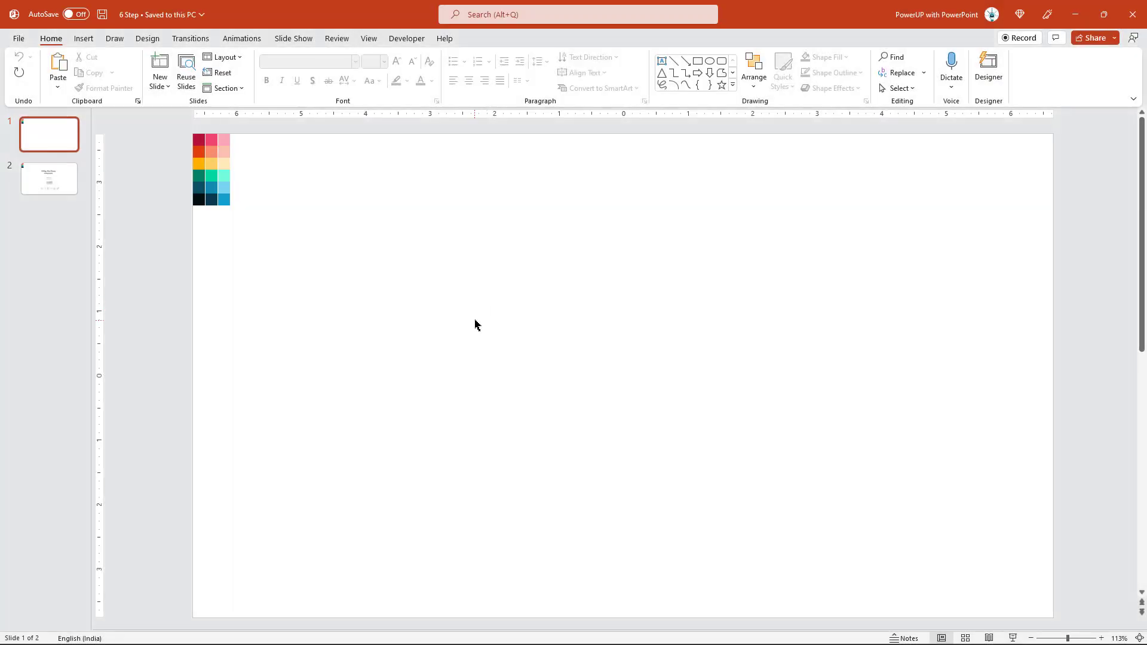
# Switch the first slide's background to a radial gradient radiating from the centre.
pyautogui.click(369, 38)
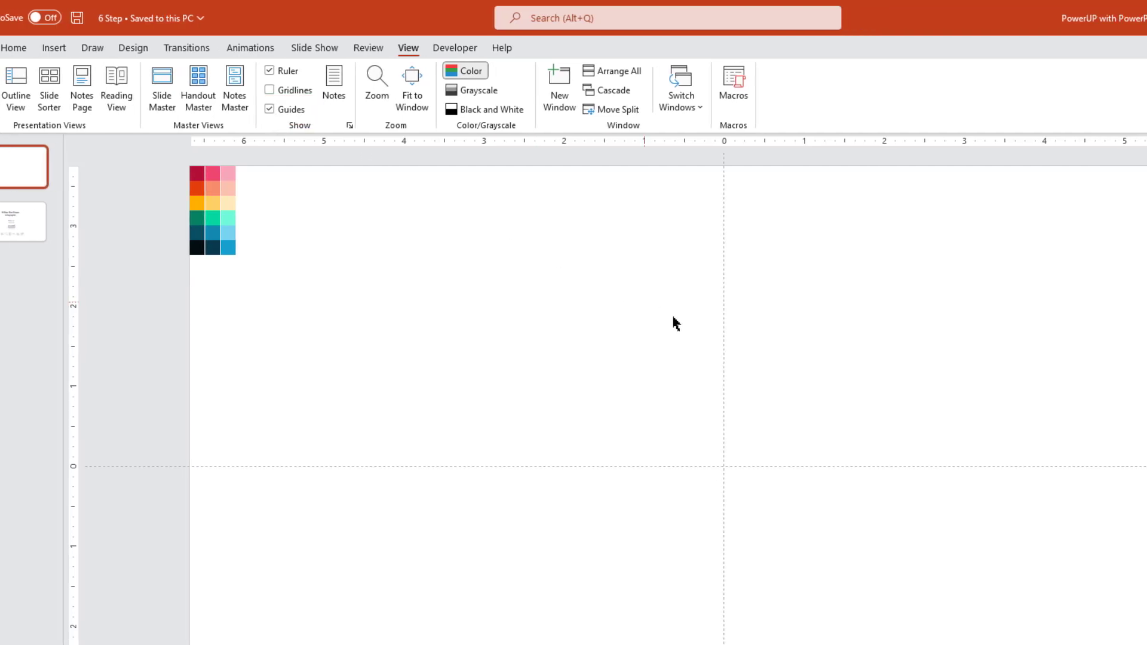
pyautogui.rightClick(526, 355)
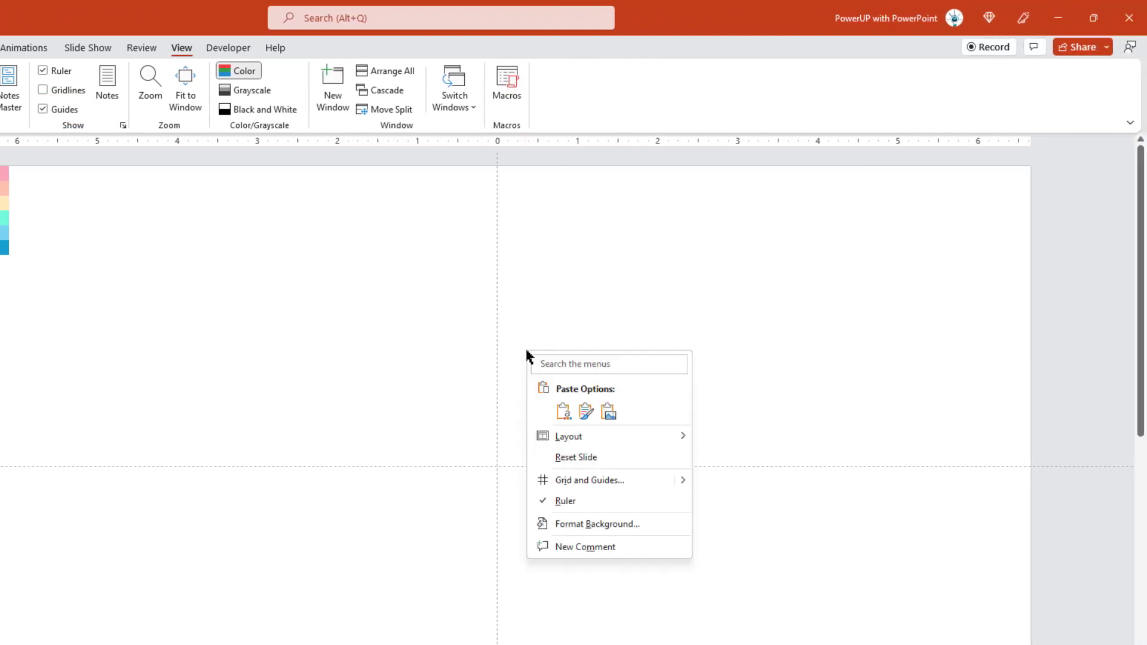
pyautogui.click(578, 525)
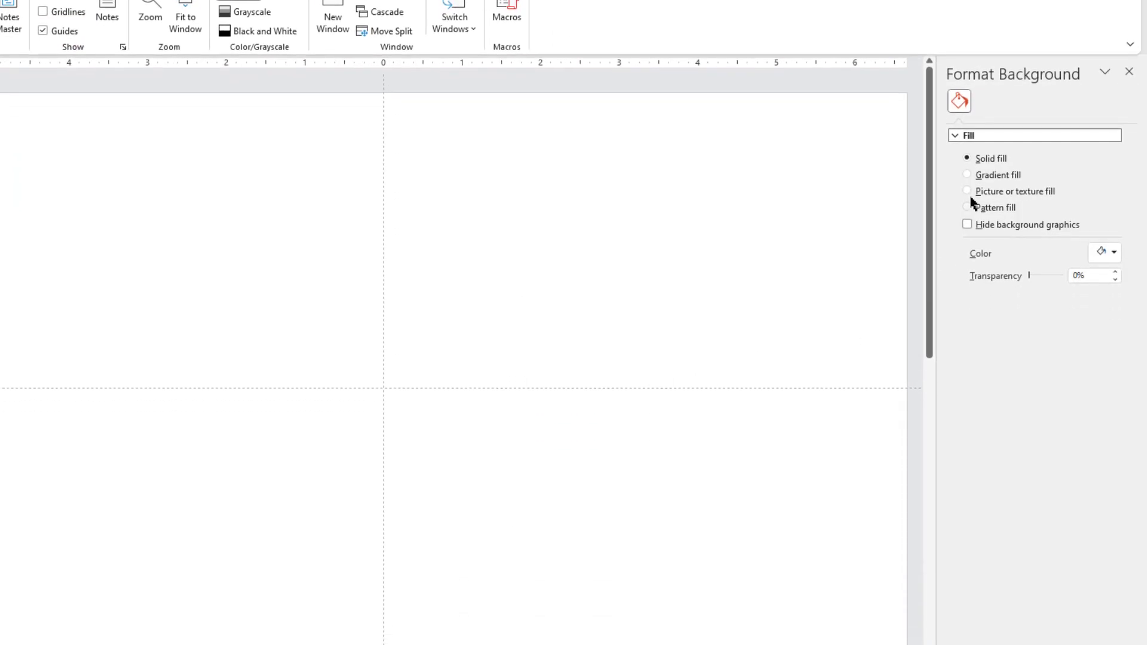
pyautogui.click(968, 146)
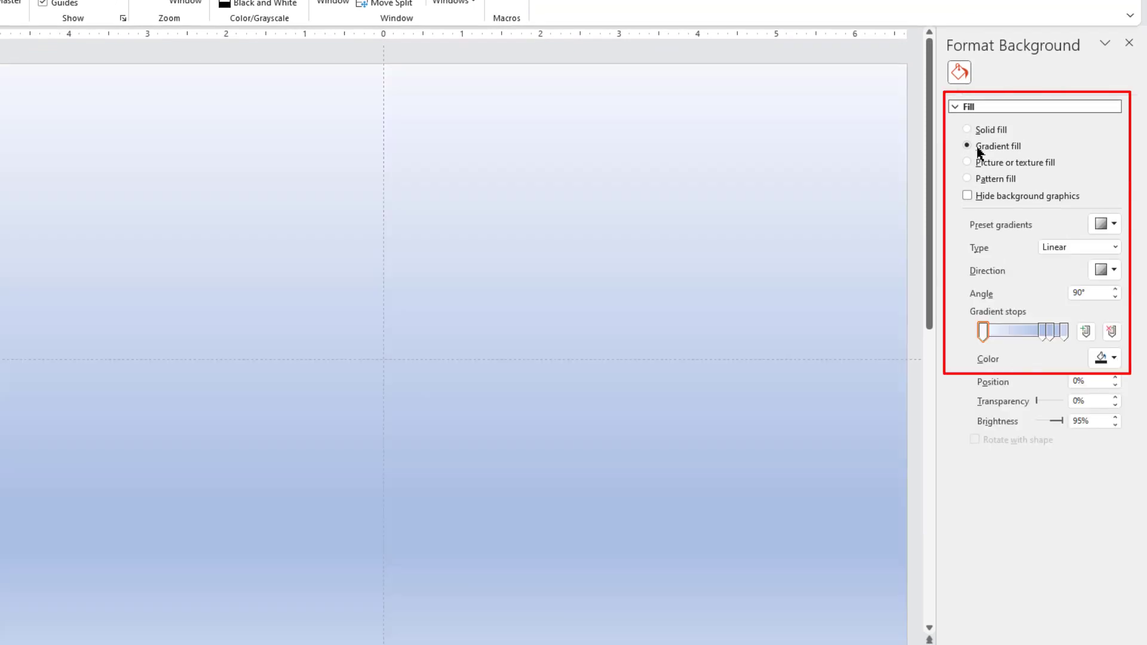
pyautogui.click(1113, 251)
pyautogui.click(1069, 278)
pyautogui.click(1112, 273)
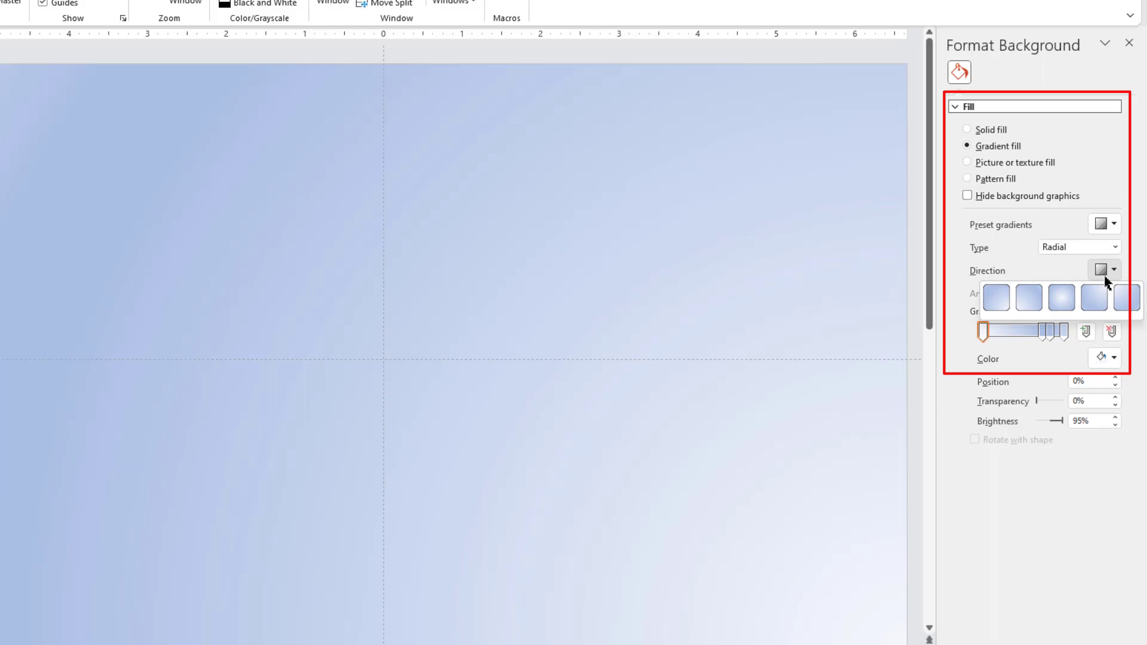
pyautogui.click(1061, 300)
# Reduce the gradient to two stops and make both stops dark grey.
pyautogui.click(1065, 330)
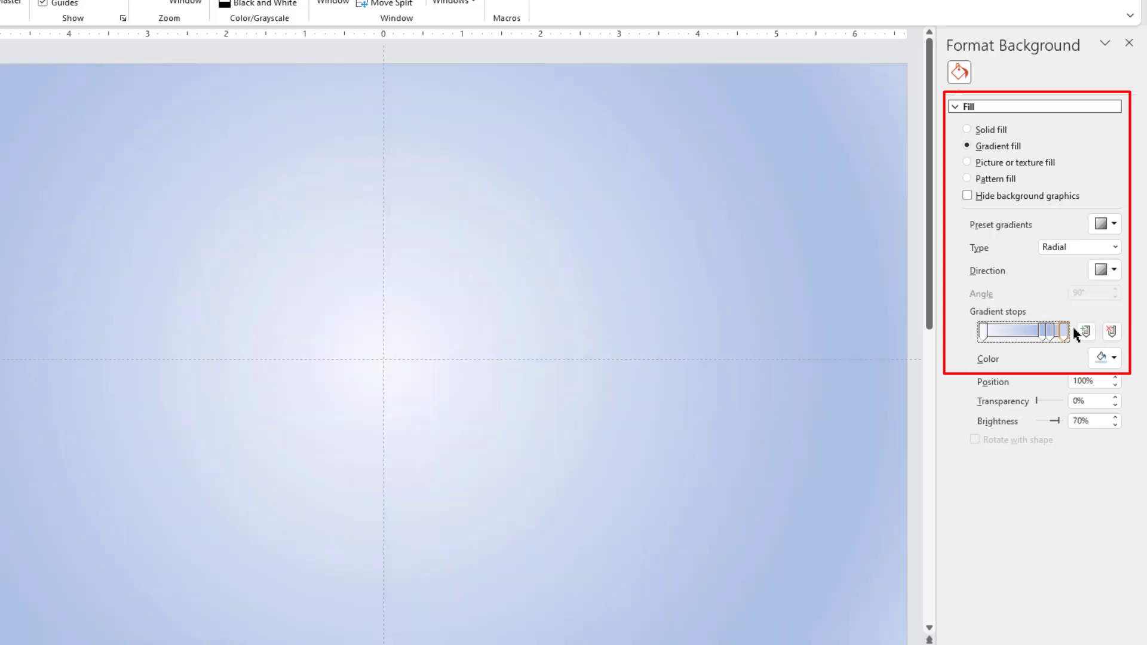
pyautogui.click(1110, 333)
pyautogui.moveTo(1045, 336); pyautogui.dragTo(1068, 336)
pyautogui.click(1100, 360)
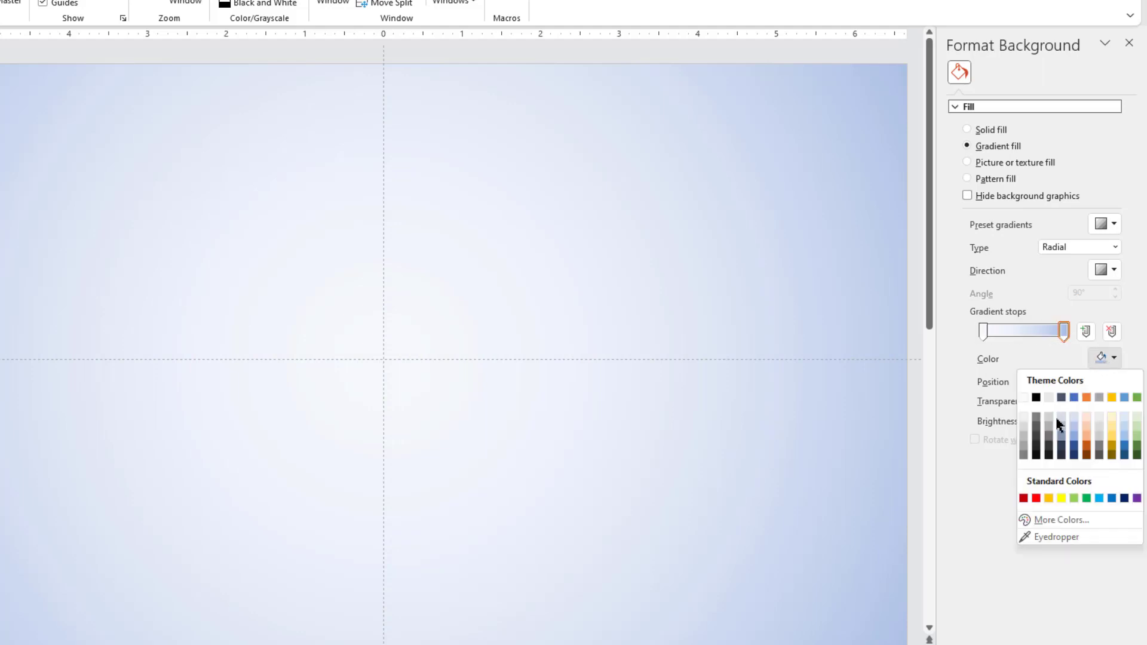
pyautogui.click(1037, 447)
pyautogui.click(984, 332)
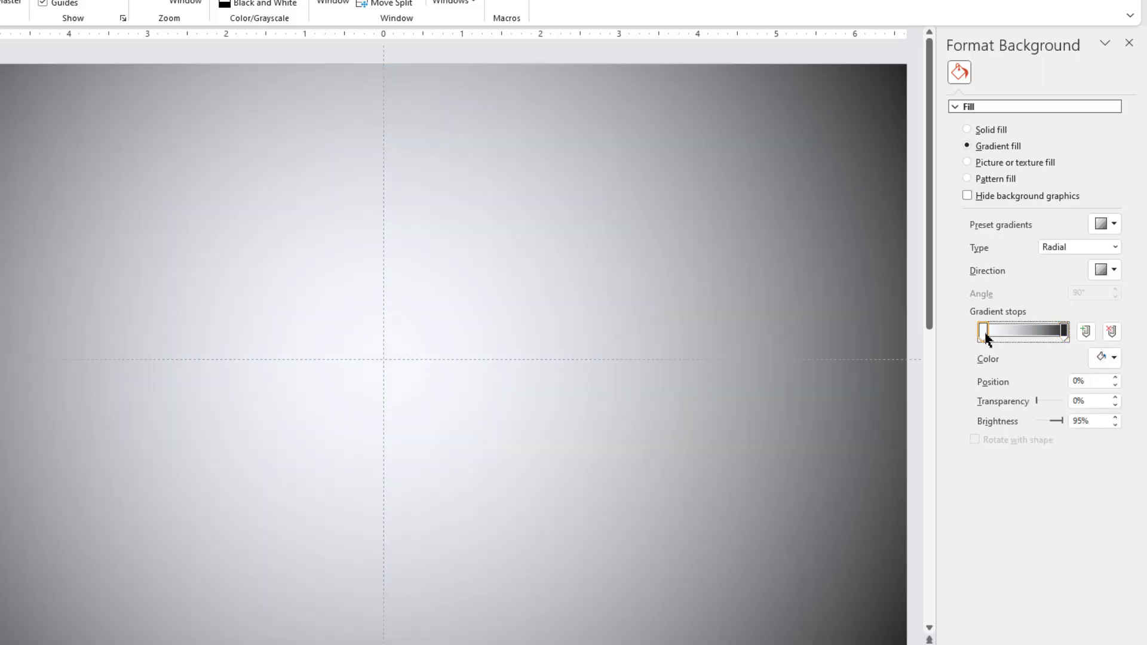
pyautogui.click(1104, 360)
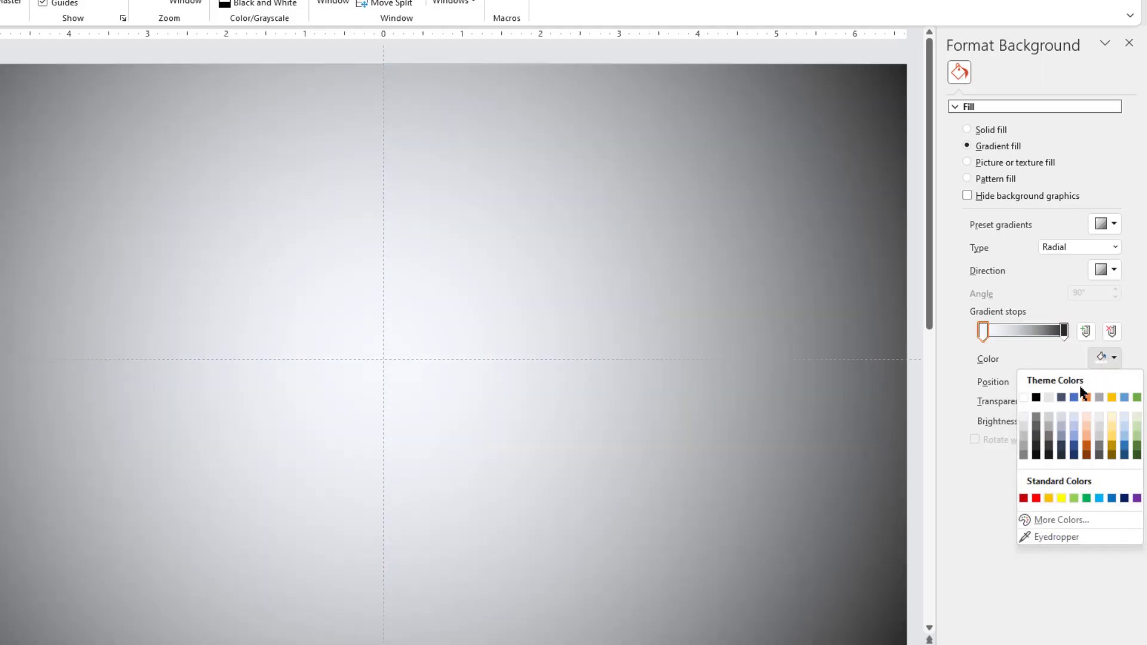
pyautogui.click(1037, 427)
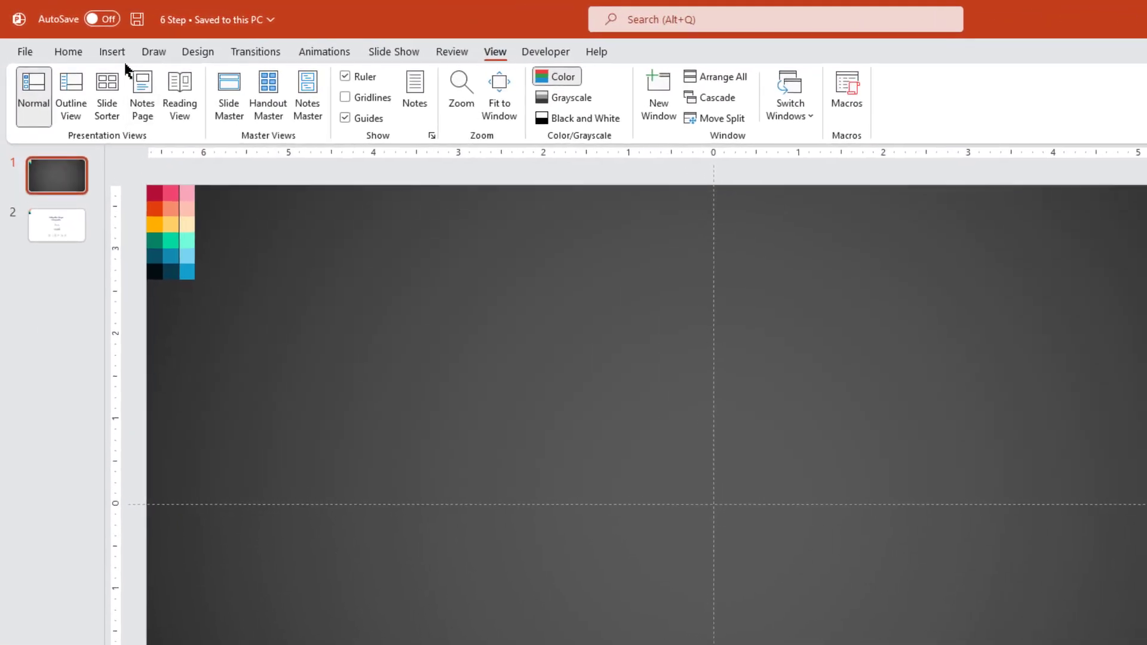
# Draw a blue isosceles triangle near the slide centre with no outline.
pyautogui.click(83, 38)
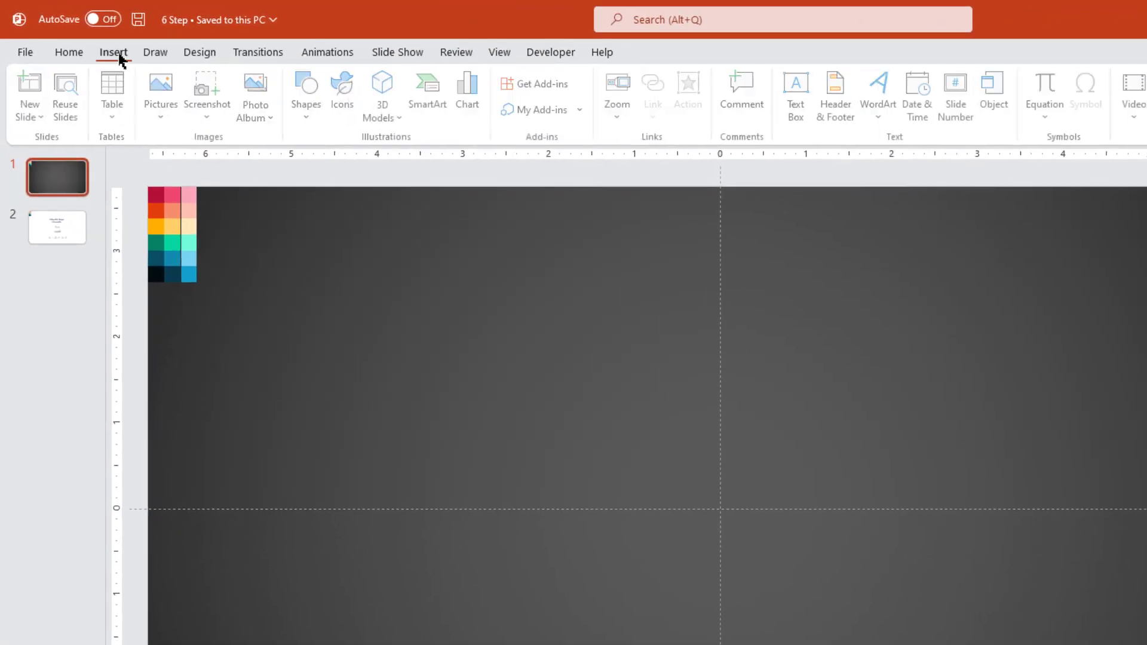
pyautogui.click(310, 118)
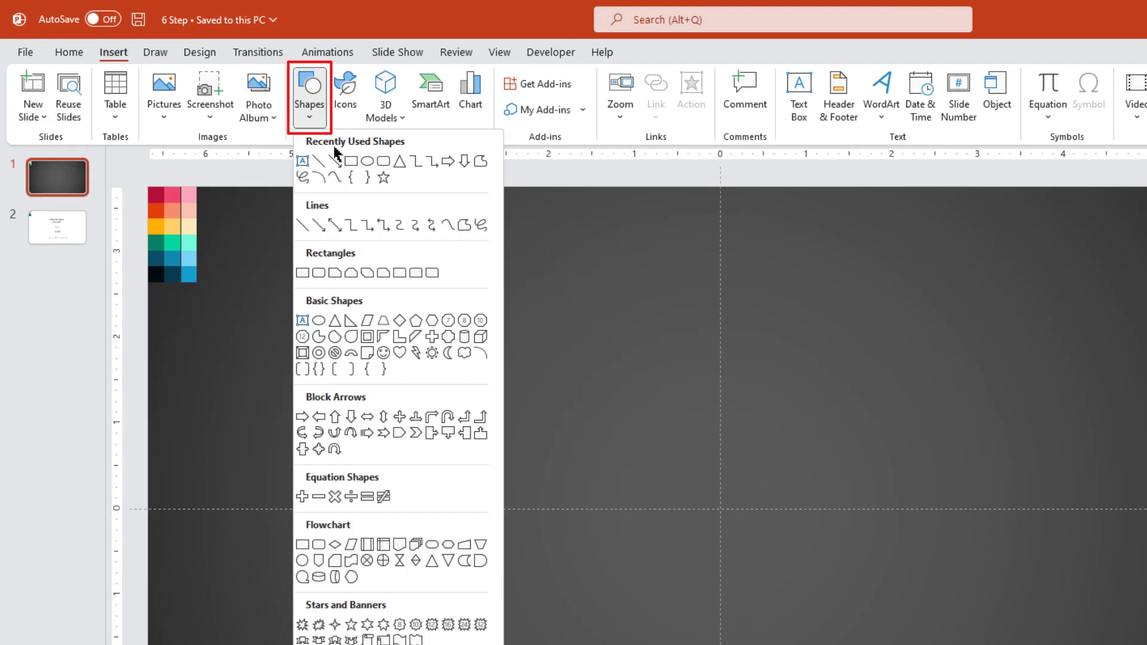
pyautogui.click(399, 164)
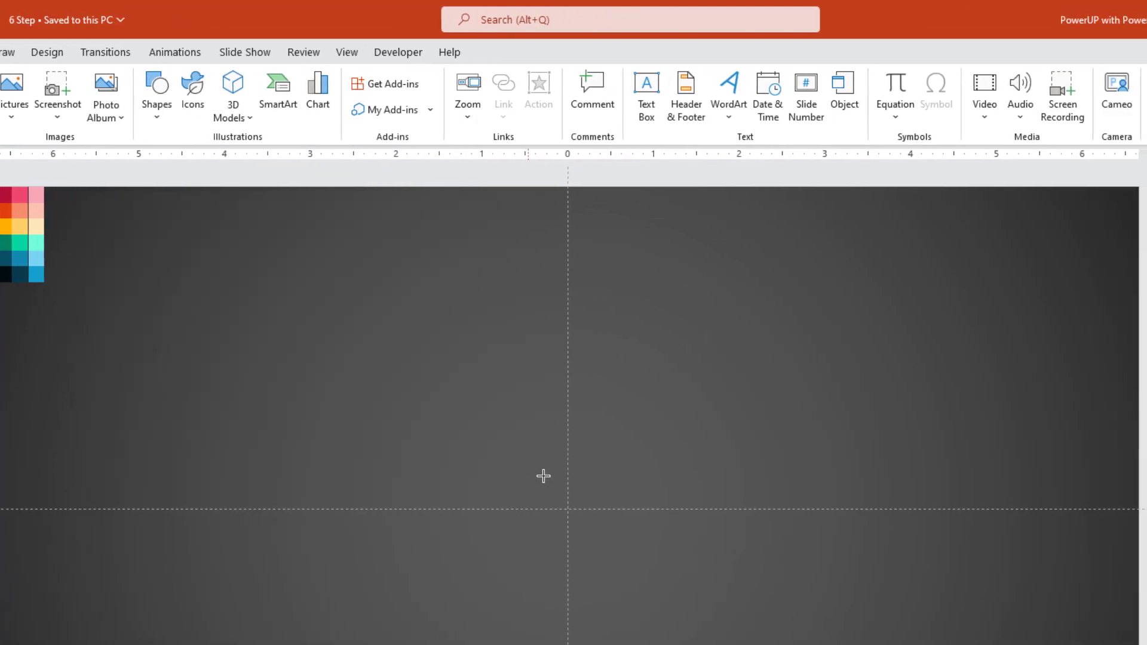
pyautogui.moveTo(579, 484)
pyautogui.mouseDown()
pyautogui.moveTo(601, 496)
pyautogui.moveTo(567, 482)
pyautogui.mouseUp()
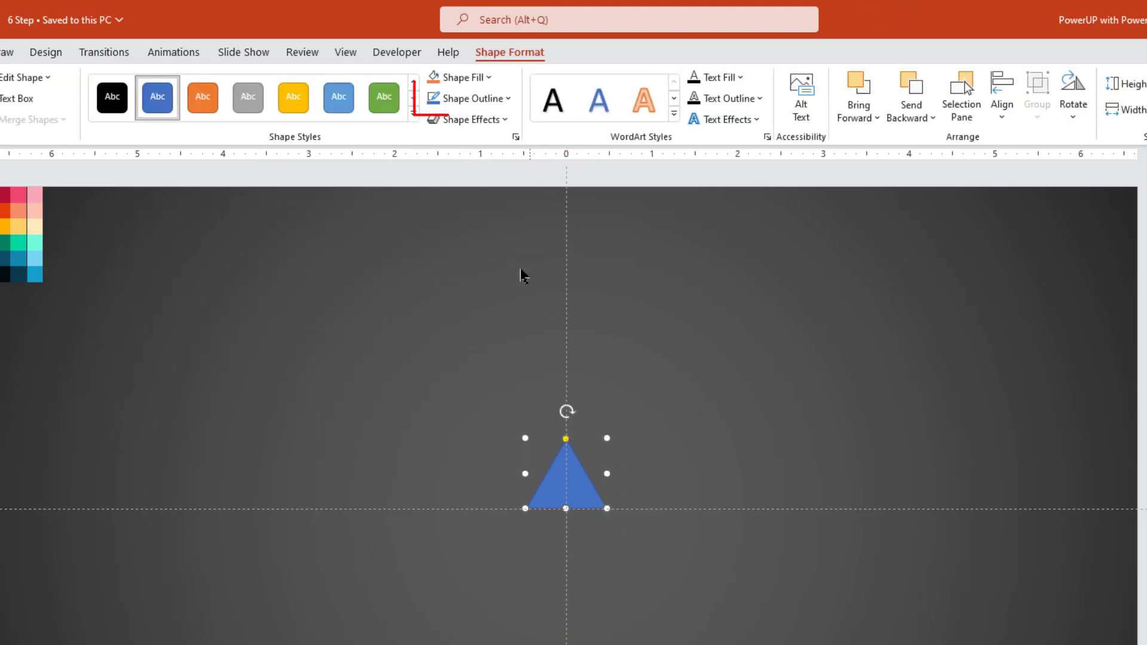
pyautogui.click(502, 99)
pyautogui.click(490, 278)
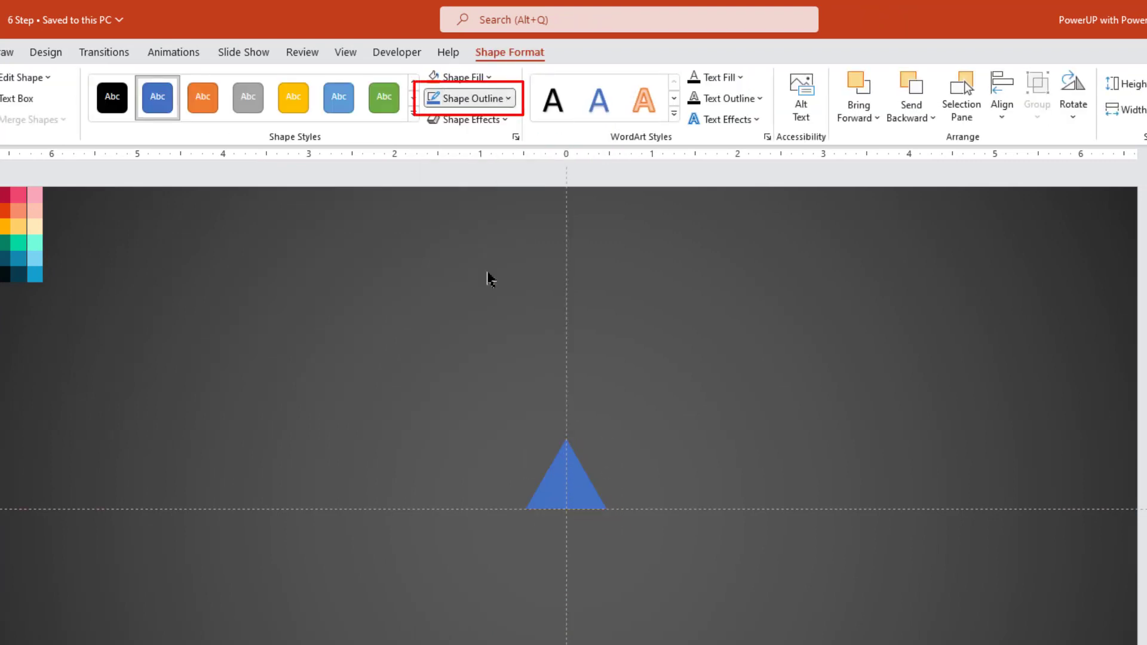
# Duplicate the triangle, place the copy beside it, and make it orange.
pyautogui.hotkey('ctrl', 'd')
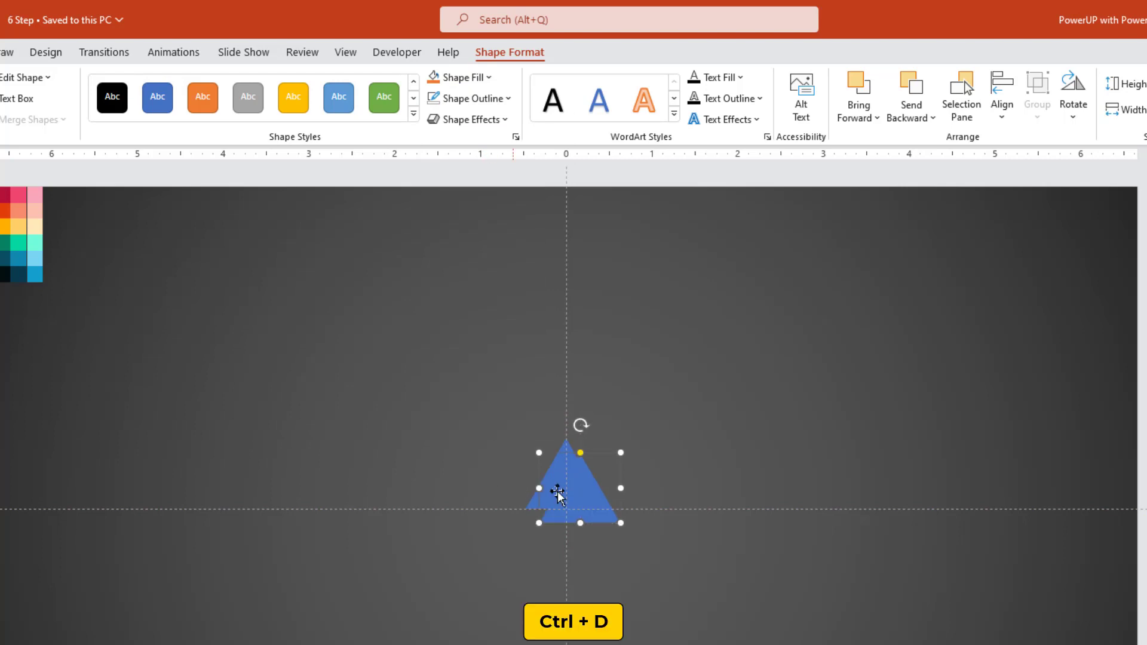
pyautogui.moveTo(592, 505); pyautogui.dragTo(657, 489)
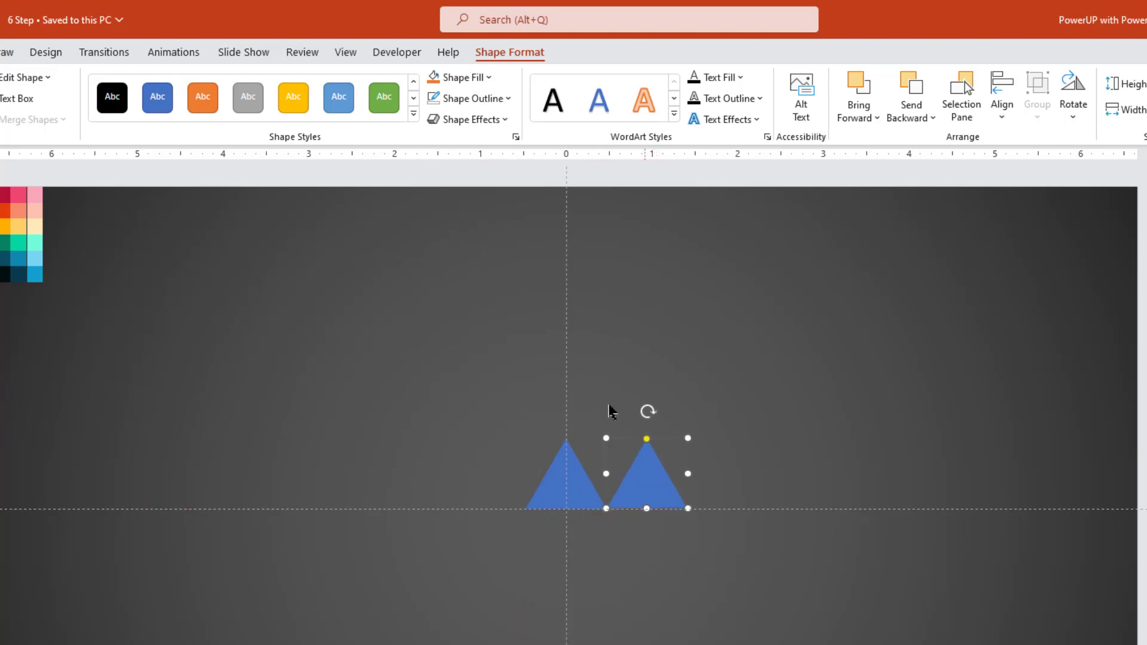
pyautogui.click(437, 87)
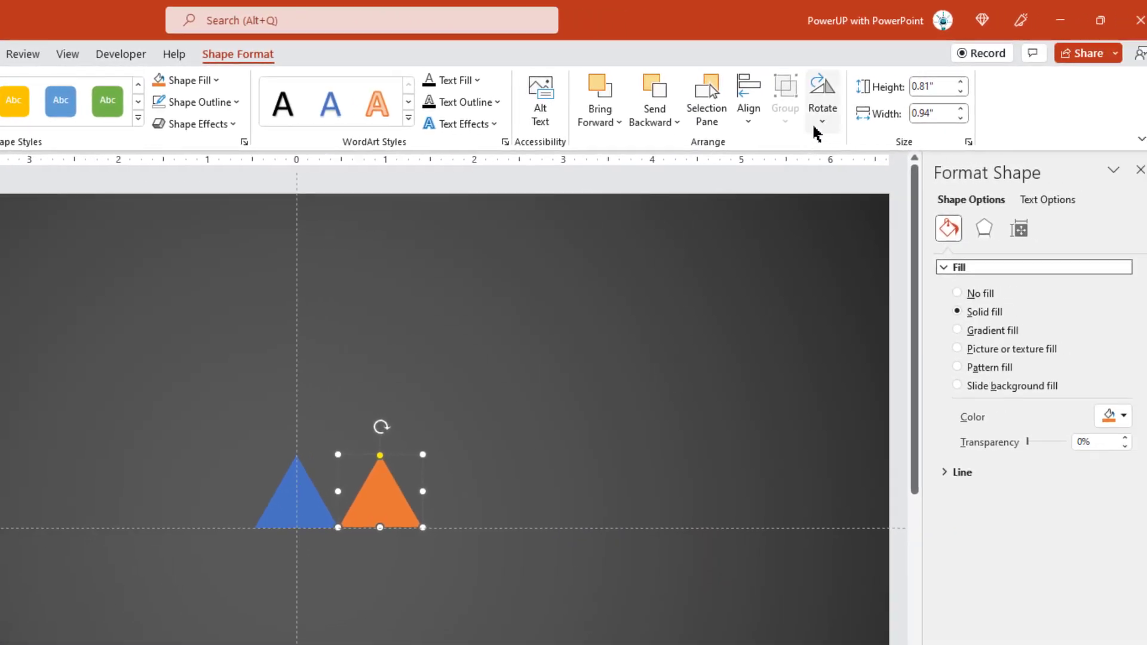
# Flip the orange triangle vertically and fit it against the blue triangle's side.
pyautogui.click(805, 123)
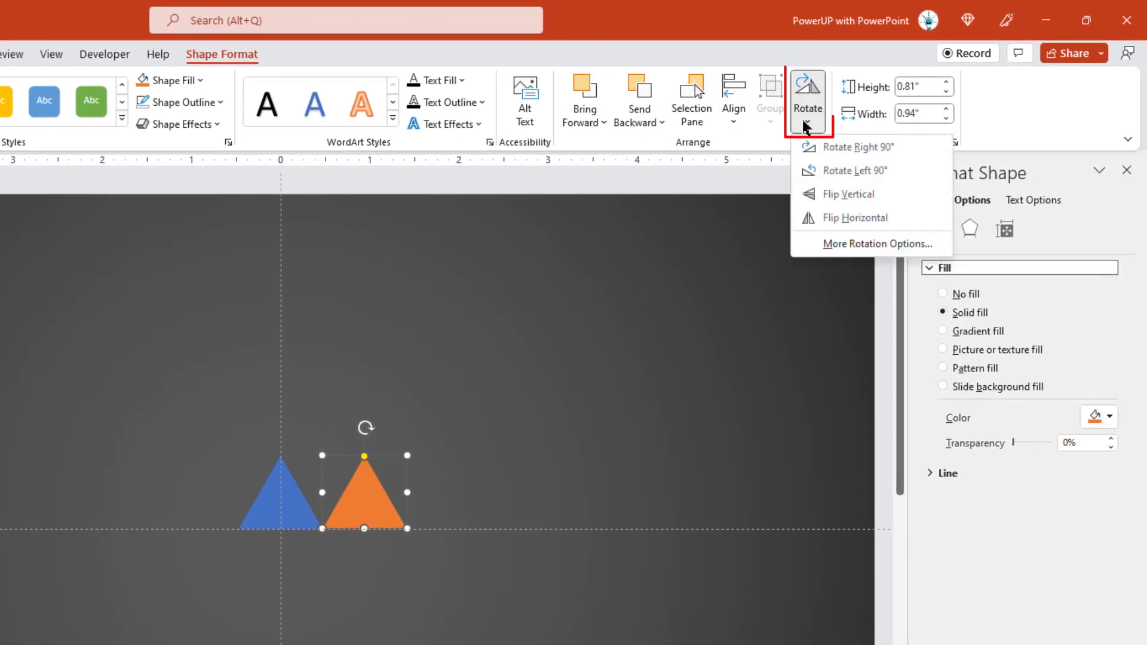
pyautogui.click(825, 194)
pyautogui.moveTo(404, 472); pyautogui.dragTo(334, 475)
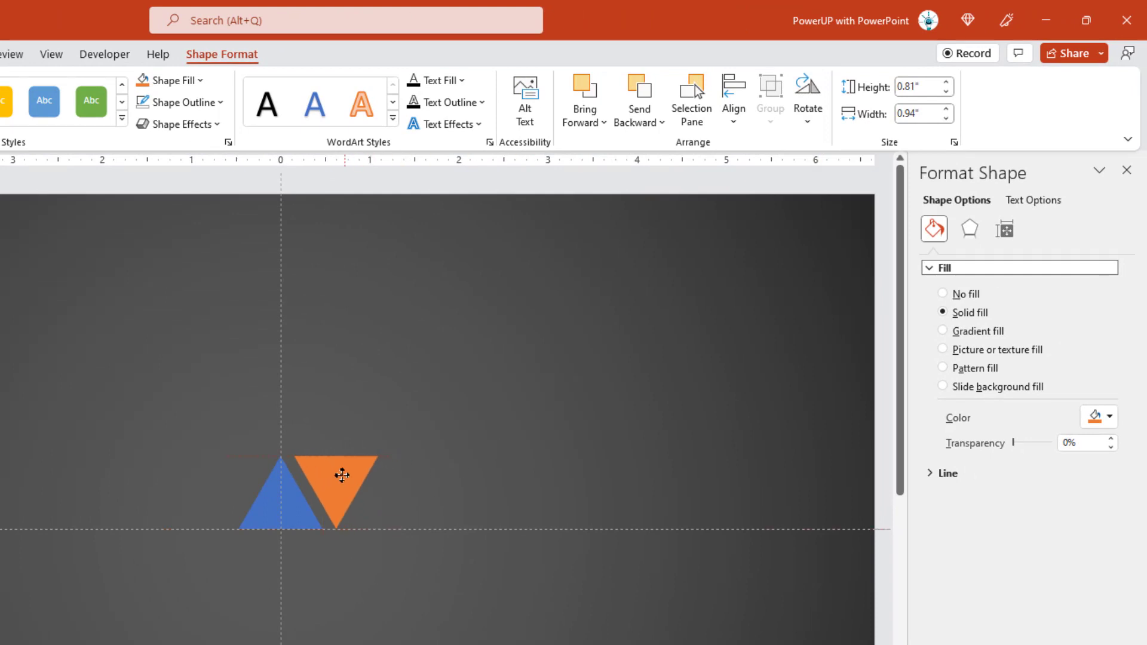
pyautogui.click(429, 495)
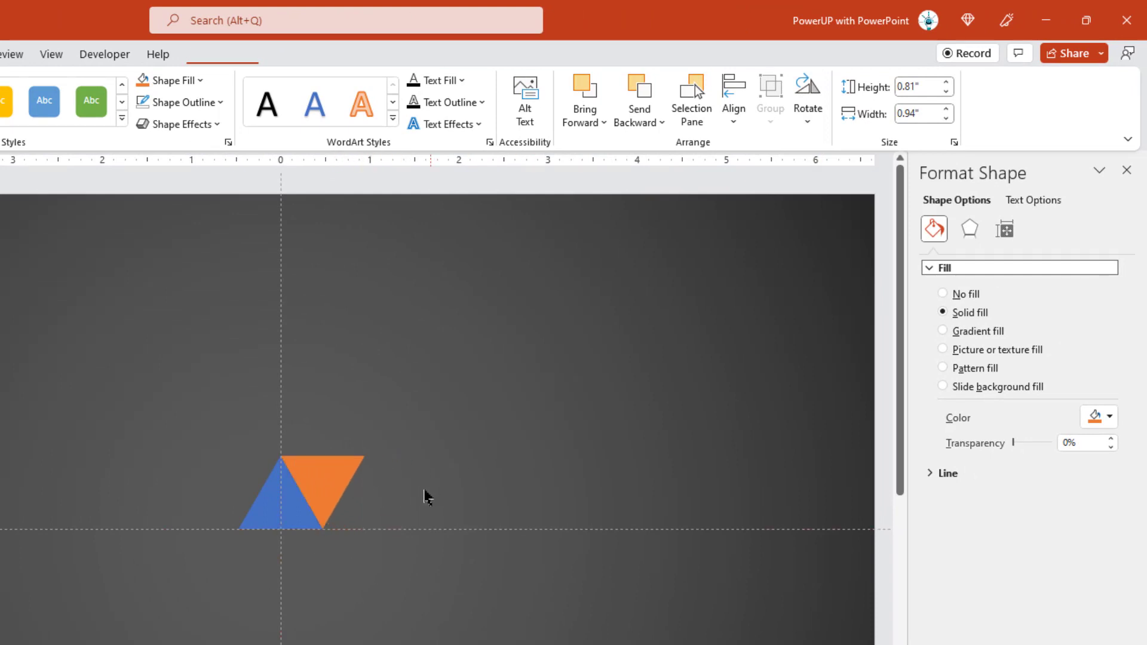
pyautogui.click(340, 486)
# Duplicate the inverted orange triangle onto the blue one's other side, then select all three.
pyautogui.hotkey('ctrl', 'd')
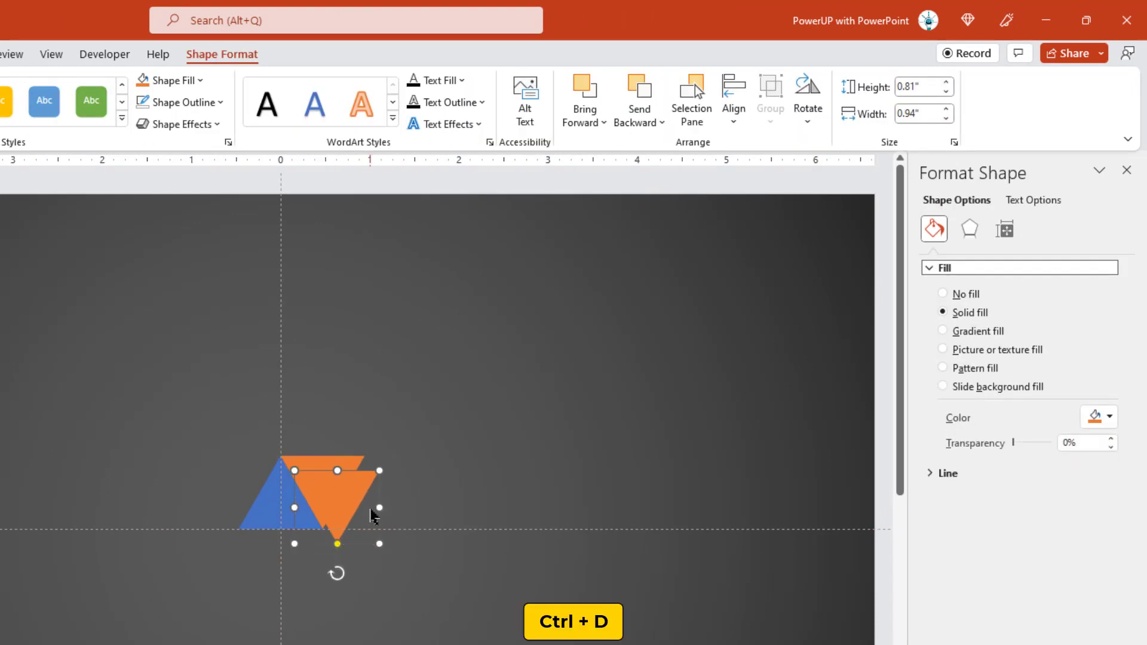
pyautogui.moveTo(349, 494)
pyautogui.mouseDown()
pyautogui.moveTo(236, 555)
pyautogui.moveTo(204, 499)
pyautogui.moveTo(248, 475)
pyautogui.mouseUp()
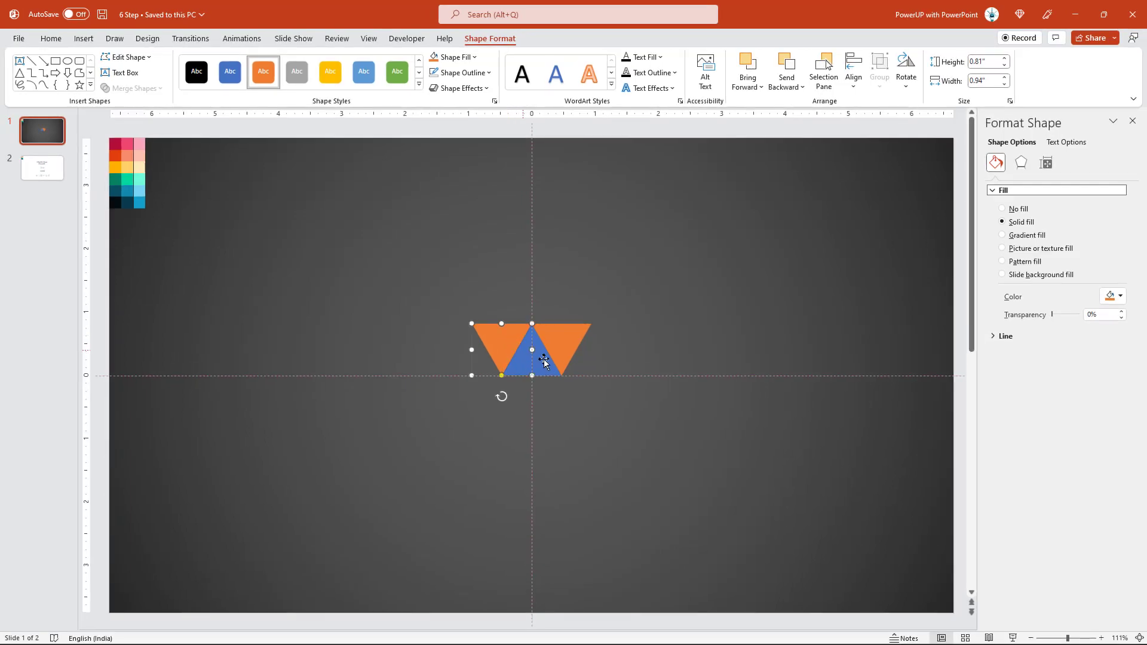
pyautogui.scroll(3, 637, 422)
pyautogui.scroll(5, 643, 425)
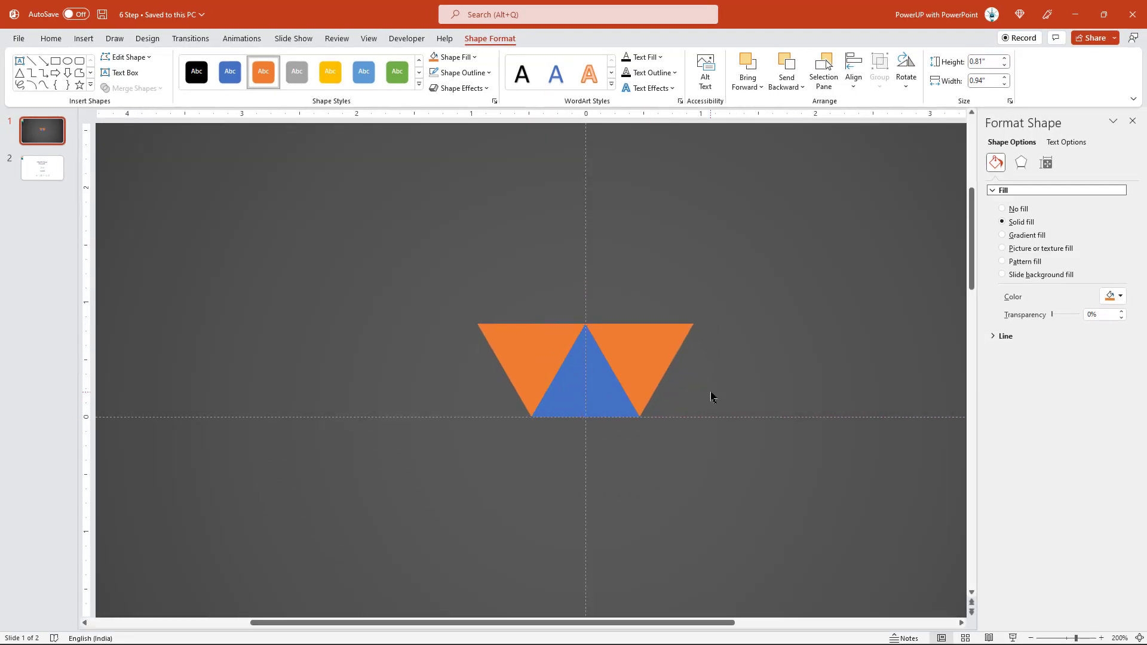
pyautogui.click(808, 497)
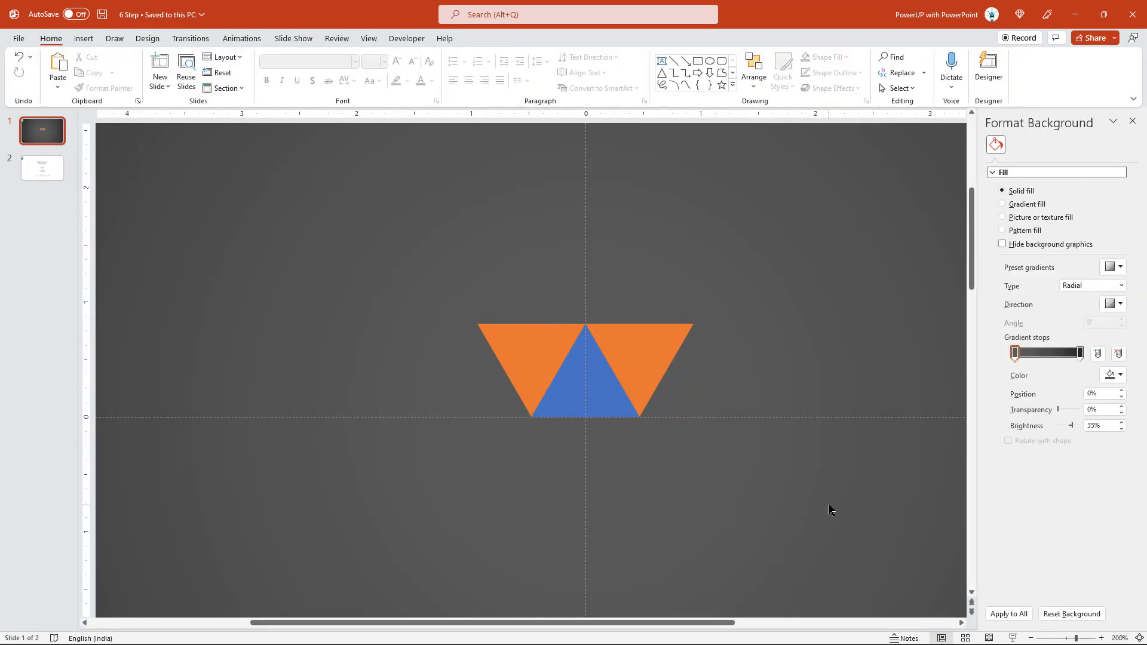
pyautogui.moveTo(830, 508); pyautogui.dragTo(398, 270)
# Move the three triangles lower and merge them into one orange trapezoid.
pyautogui.moveTo(499, 342); pyautogui.dragTo(511, 433)
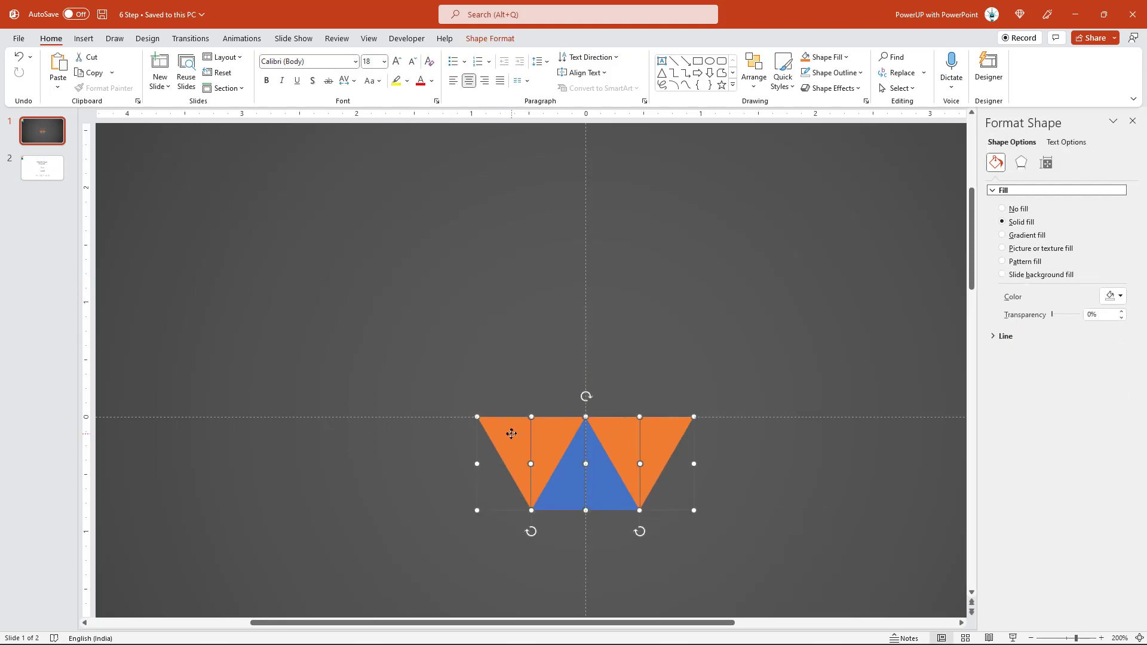
pyautogui.click(489, 38)
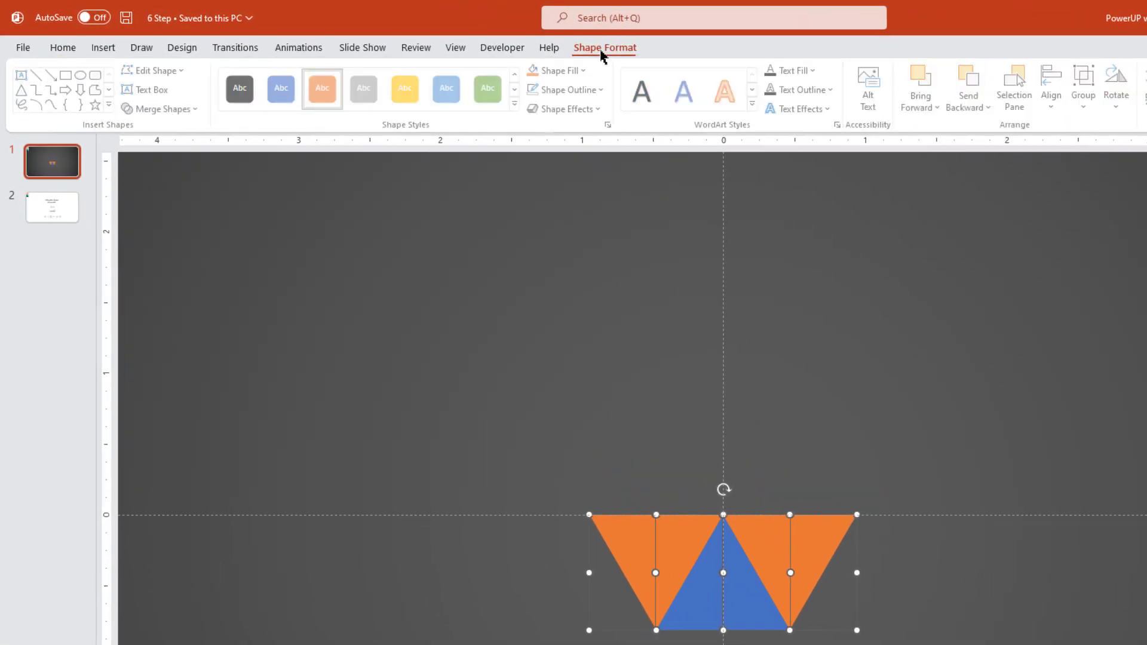
pyautogui.click(176, 109)
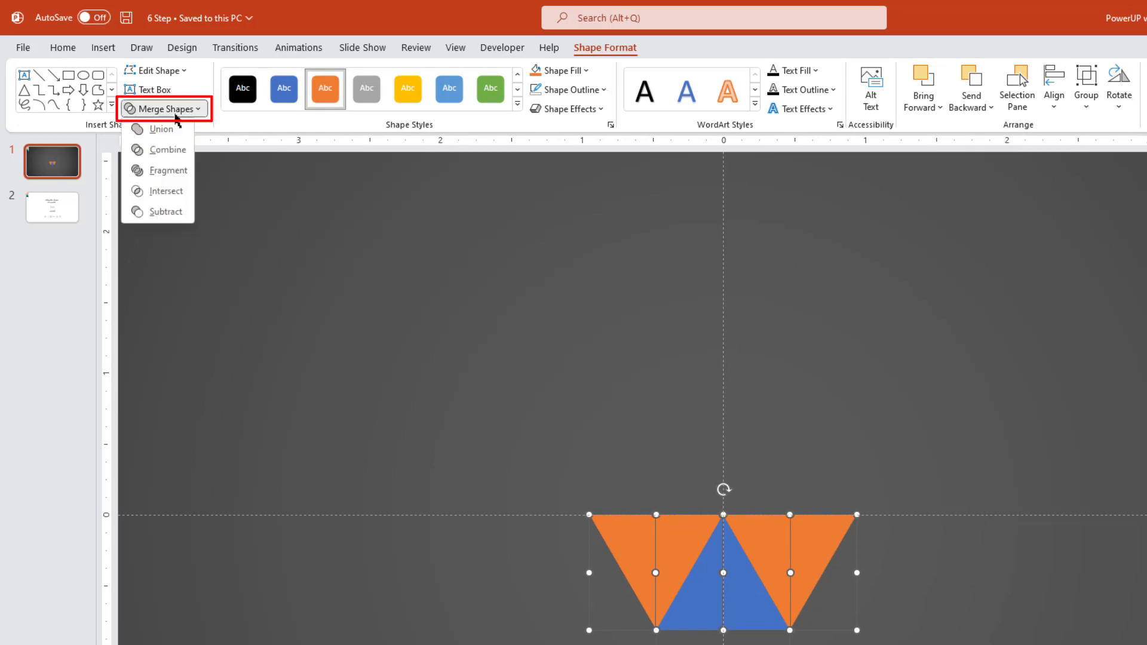
pyautogui.click(168, 130)
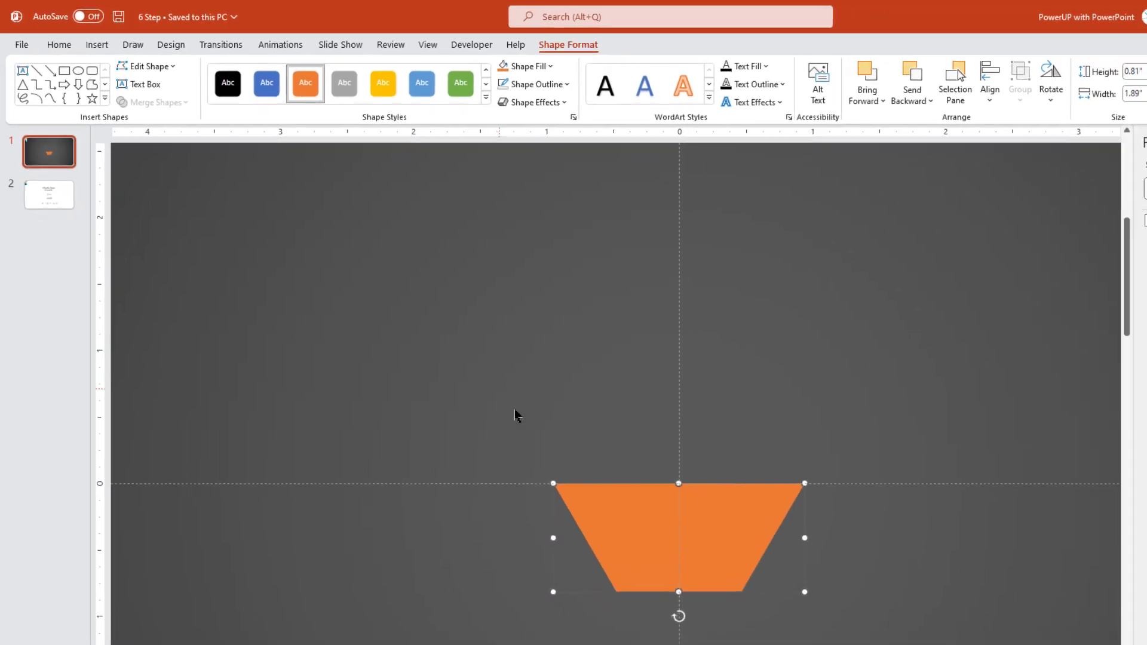
pyautogui.doubleClick(607, 468)
# Stack a vertically flipped copy on the trapezoid and union them into a hexagon.
pyautogui.hotkey('ctrl', 'd')
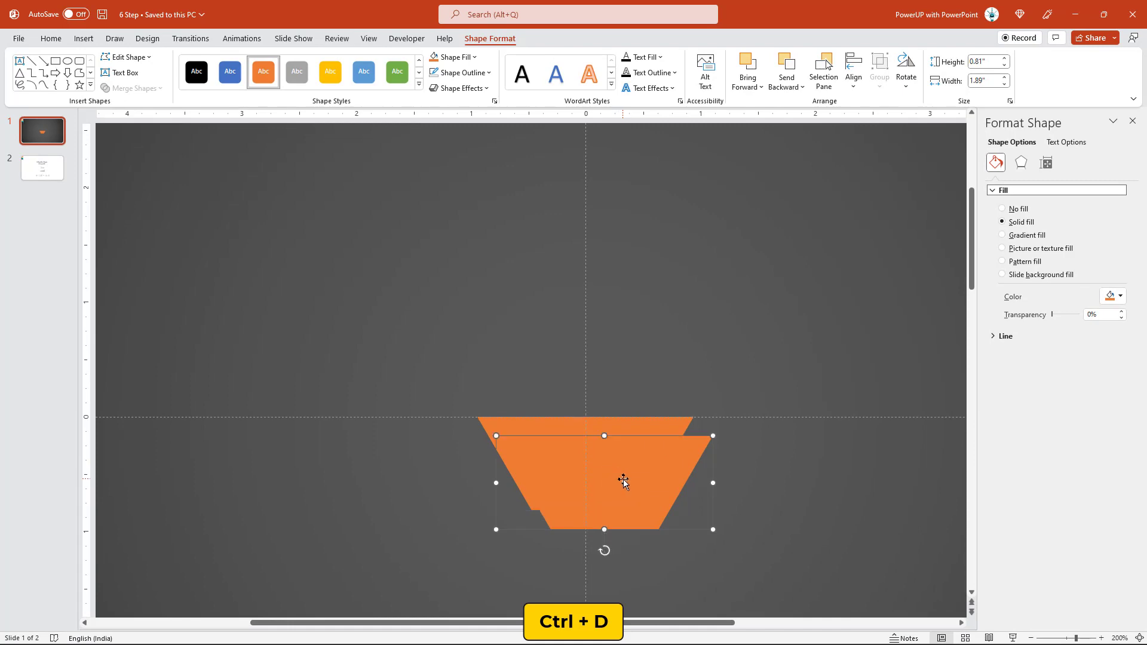
pyautogui.moveTo(623, 479)
pyautogui.mouseDown()
pyautogui.moveTo(674, 428)
pyautogui.moveTo(690, 345)
pyautogui.mouseUp()
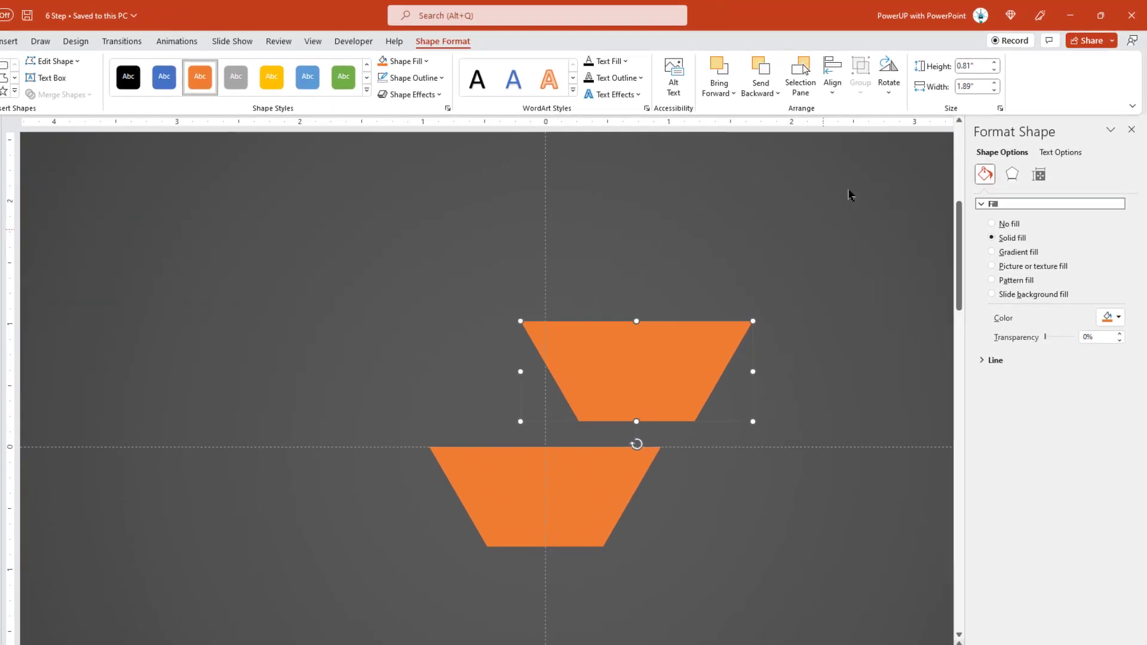
pyautogui.click(906, 71)
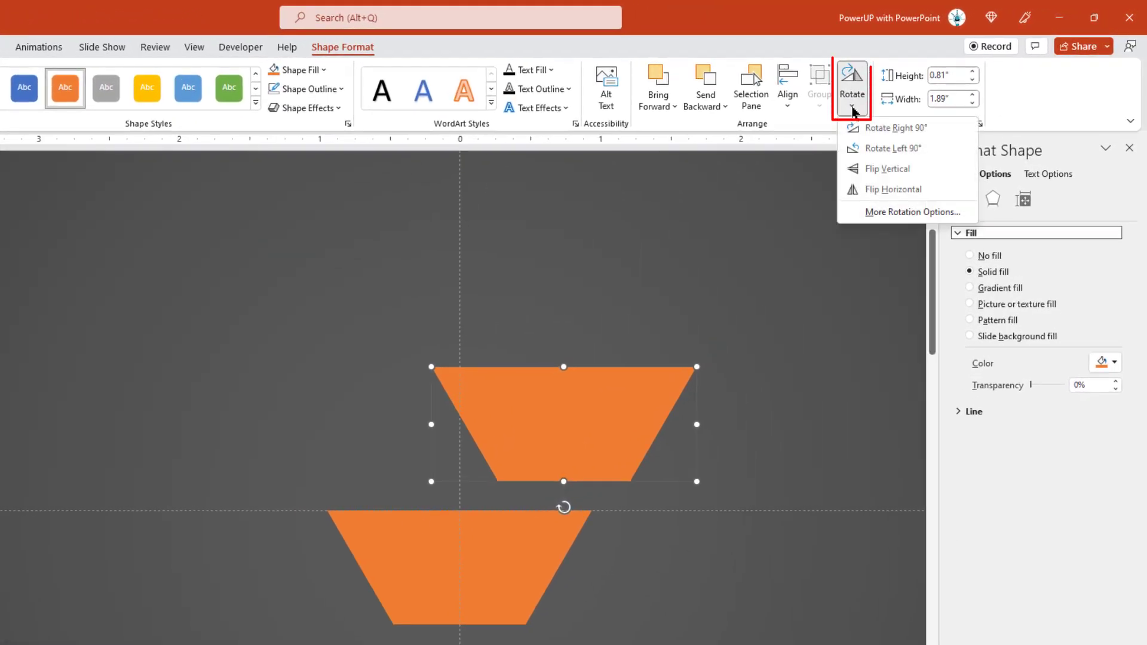
pyautogui.click(868, 172)
pyautogui.moveTo(582, 413); pyautogui.dragTo(484, 442)
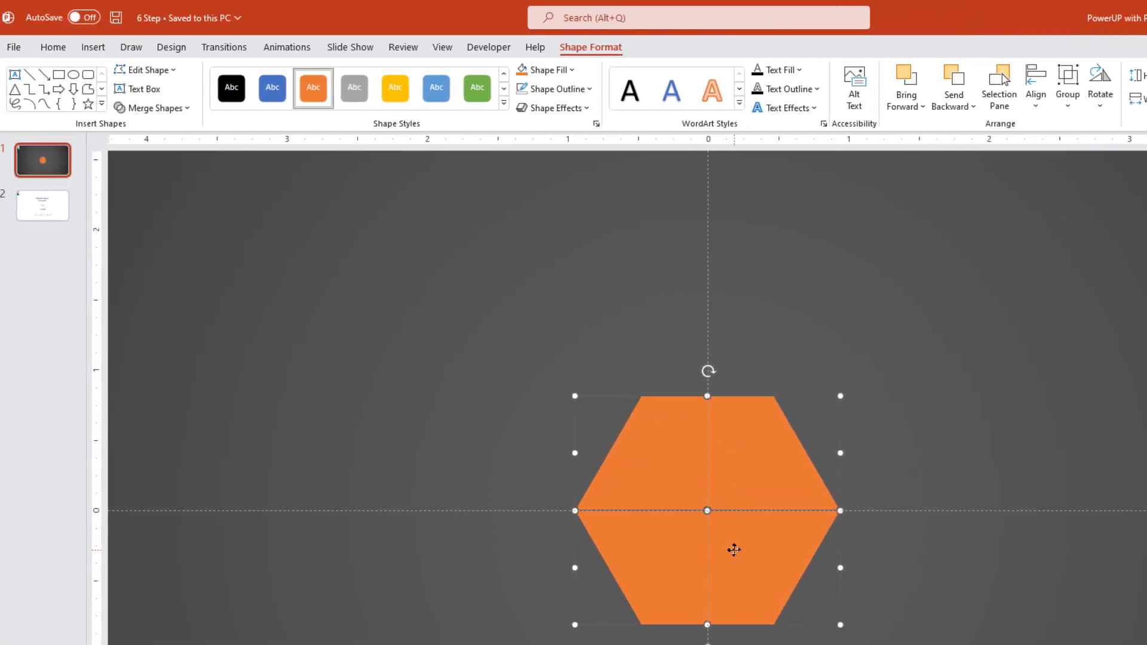
pyautogui.click(179, 108)
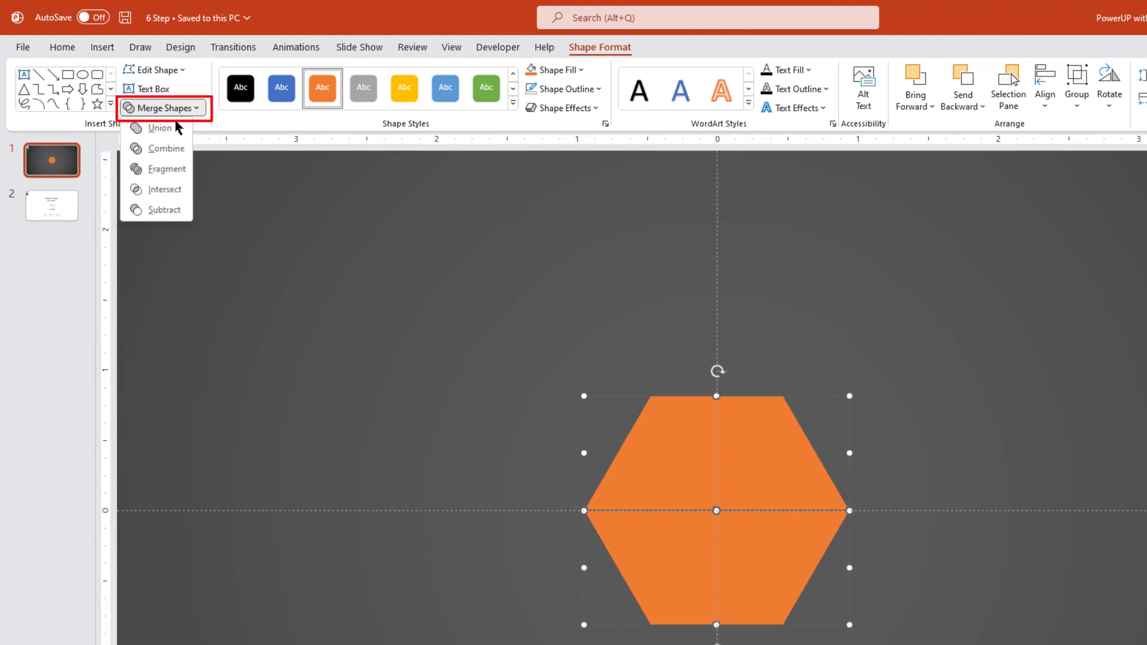
pyautogui.click(174, 127)
pyautogui.click(420, 280)
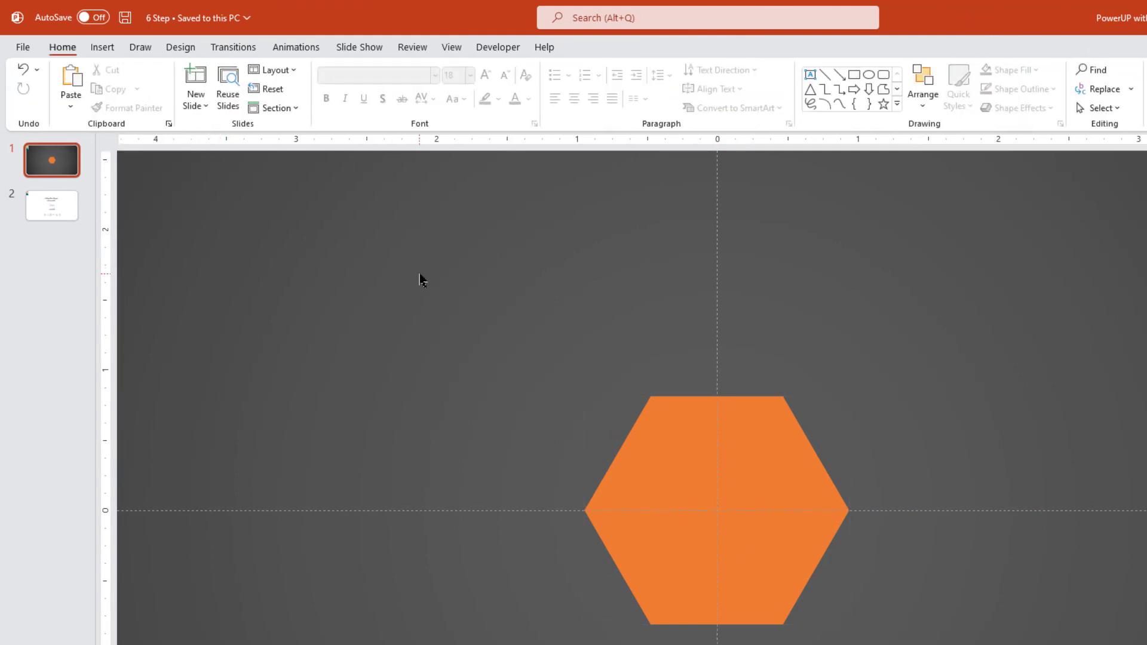
# Draw a 1.34-inch-tall isosceles triangle above the hexagon with no outline.
pyautogui.click(107, 47)
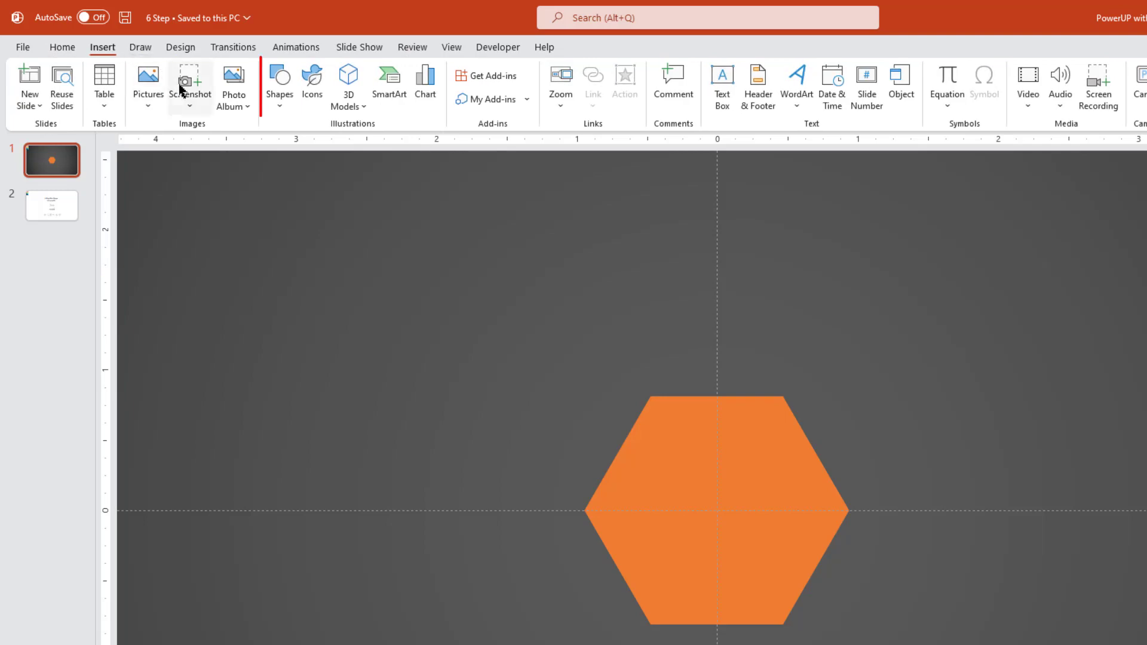
pyautogui.click(278, 108)
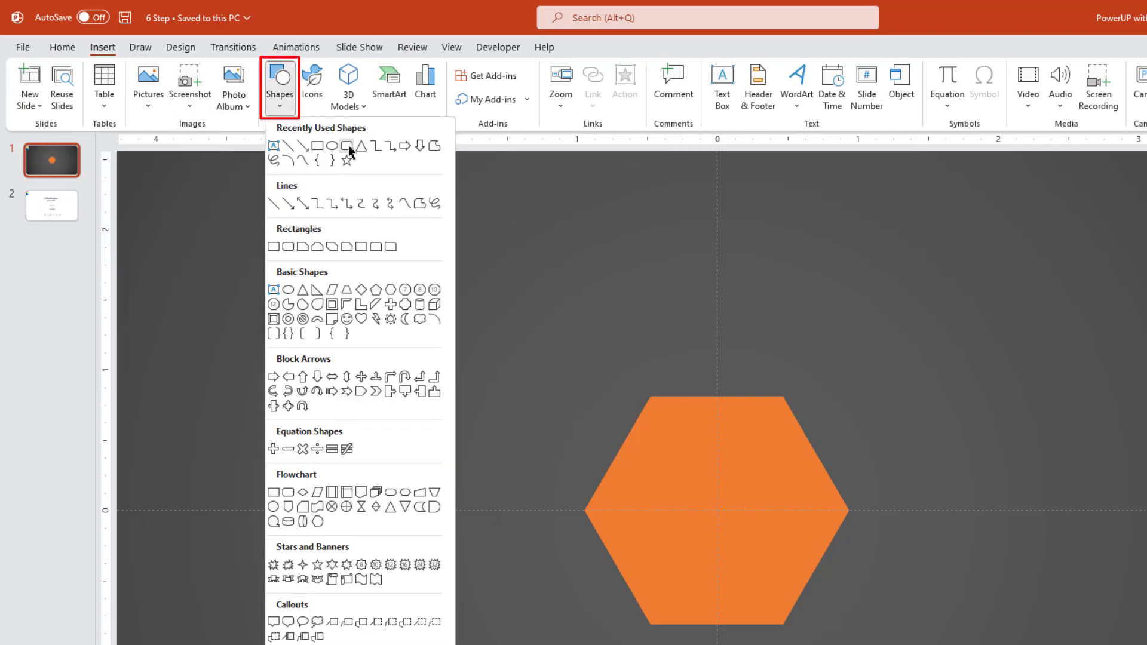
pyautogui.click(361, 147)
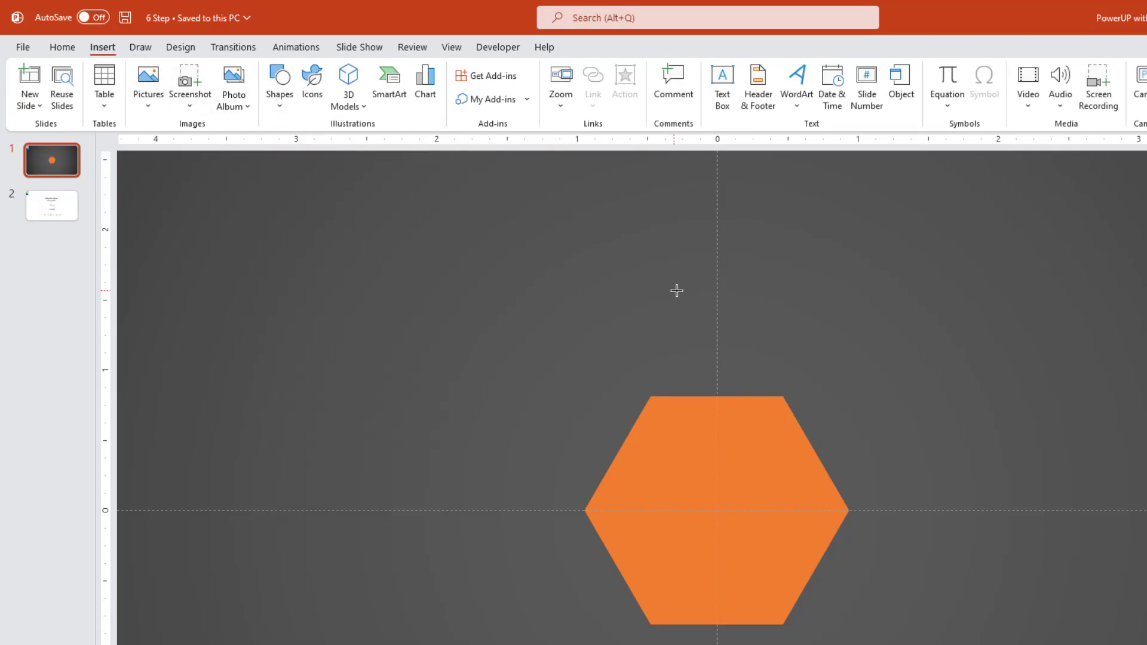
pyautogui.moveTo(534, 198); pyautogui.dragTo(640, 324)
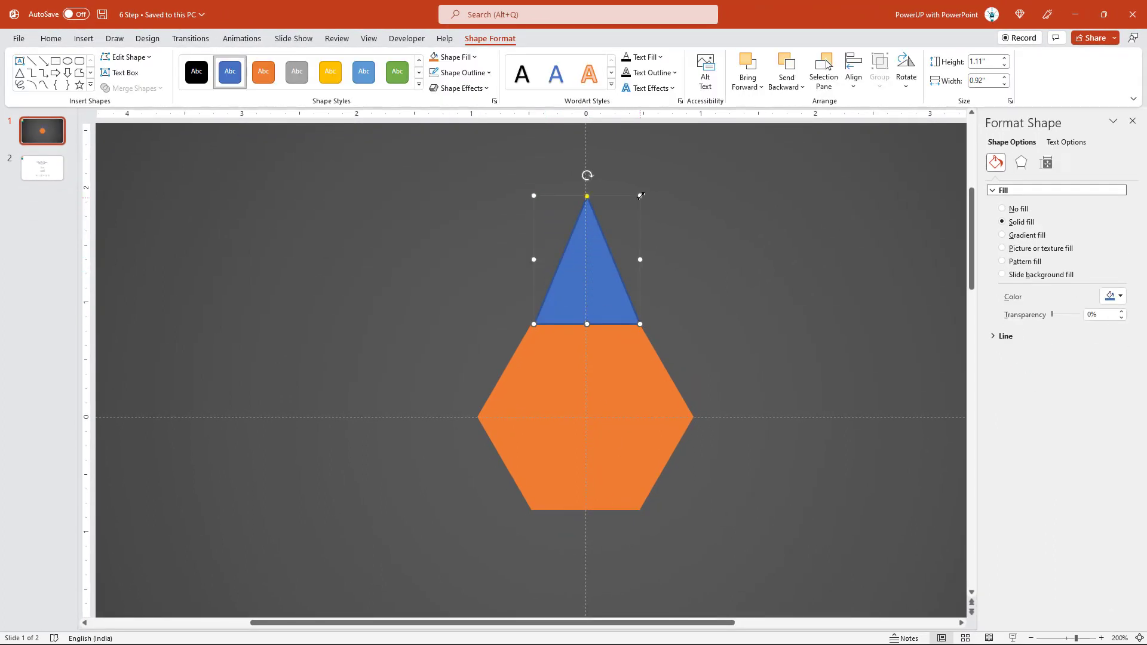
pyautogui.moveTo(640, 196); pyautogui.dragTo(640, 170)
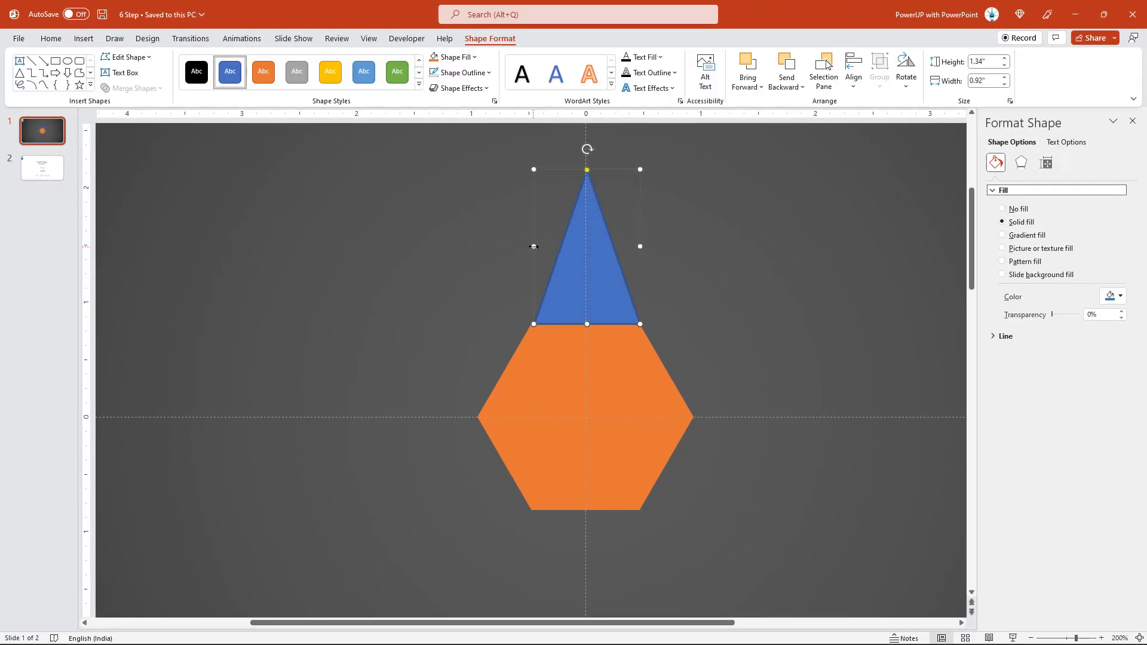
pyautogui.click(482, 73)
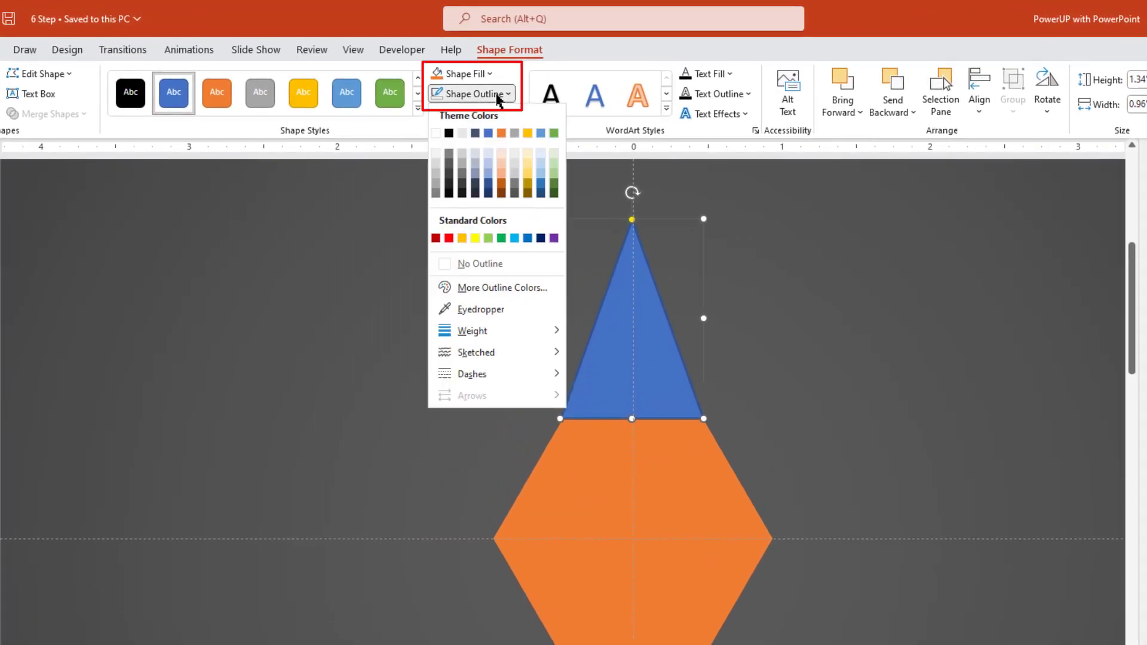
pyautogui.click(478, 264)
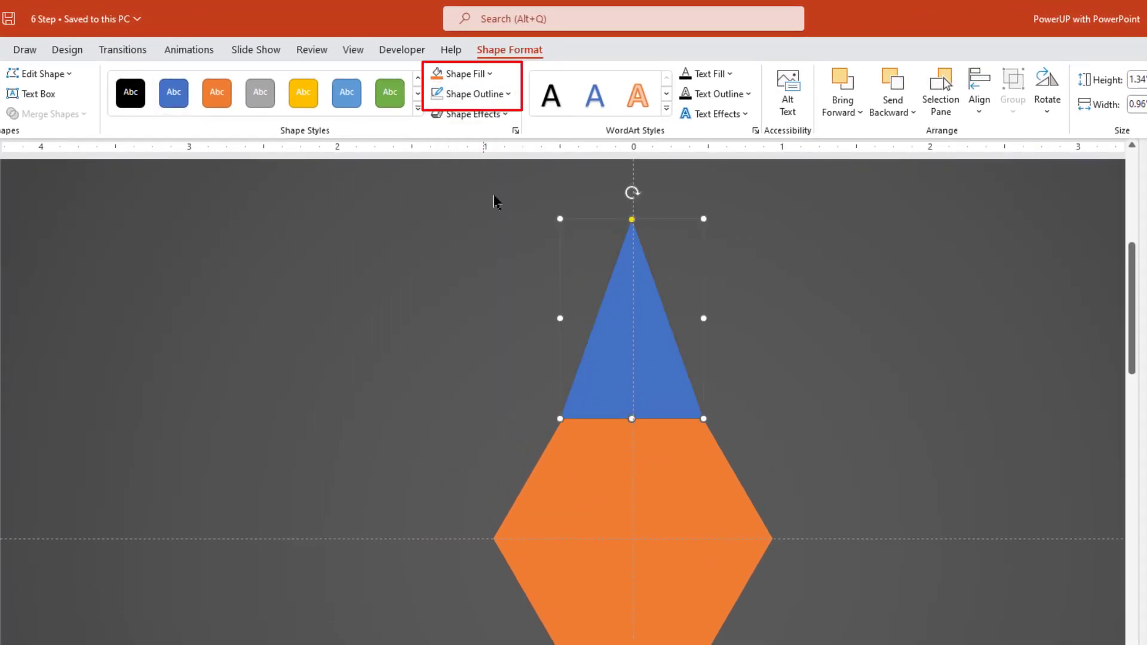
pyautogui.click(480, 77)
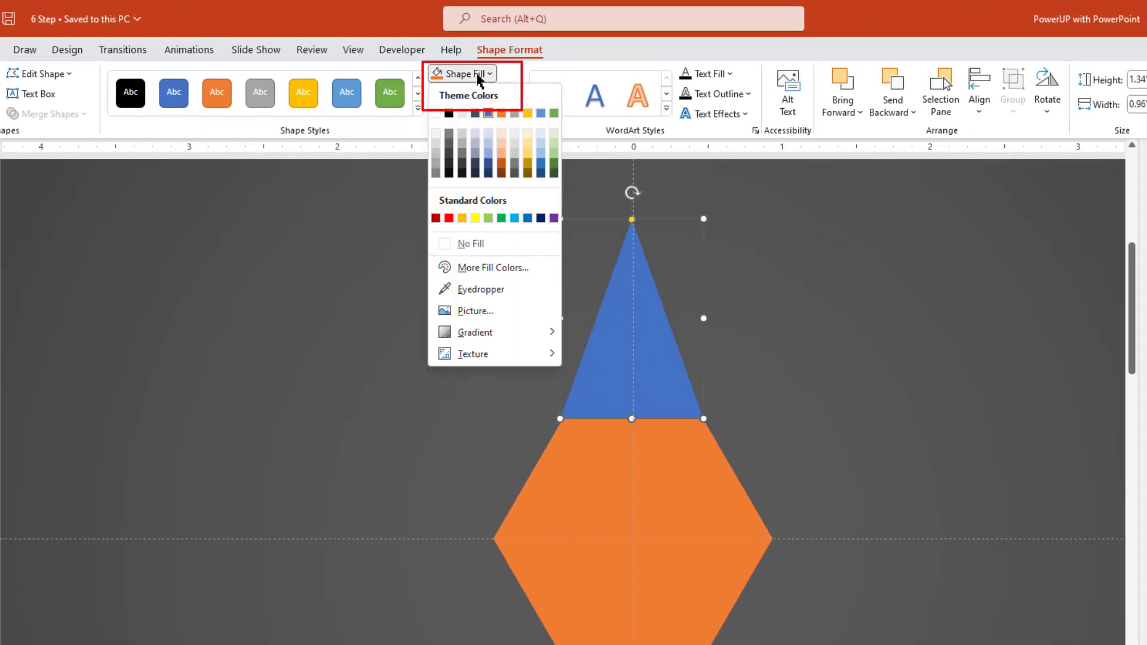
# Fill the triangle yellow at 40% transparency and stretch it to 1.63 inches tall.
pyautogui.click(476, 218)
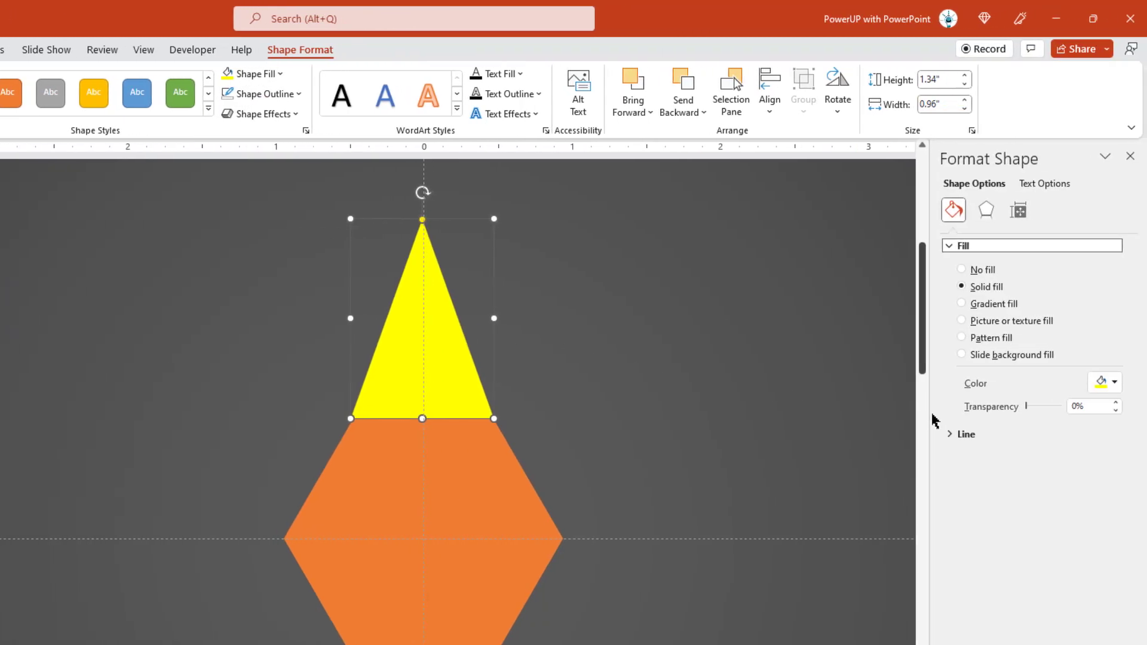
pyautogui.moveTo(1027, 406); pyautogui.dragTo(1036, 406)
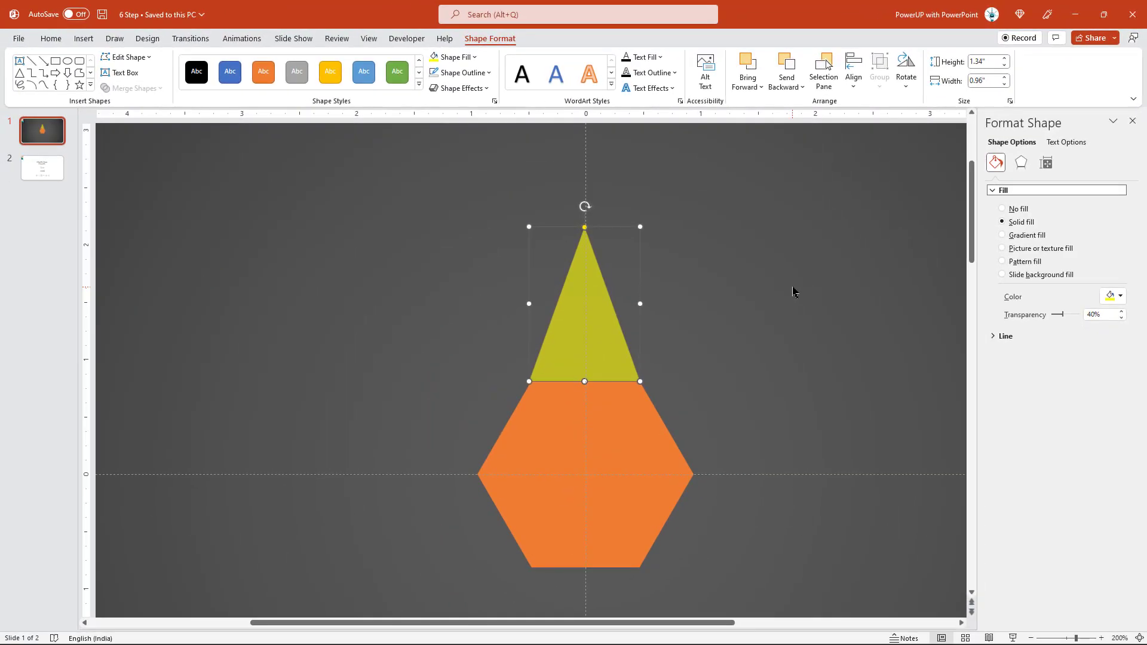
pyautogui.scroll(2, 747, 305)
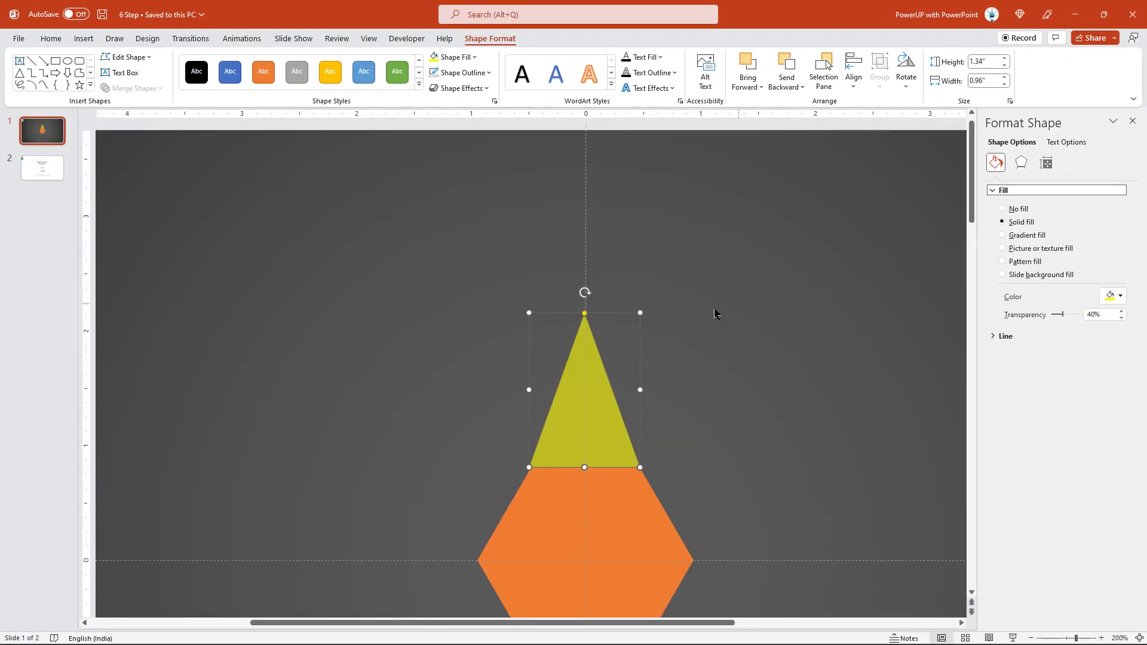
pyautogui.moveTo(641, 313); pyautogui.dragTo(641, 291)
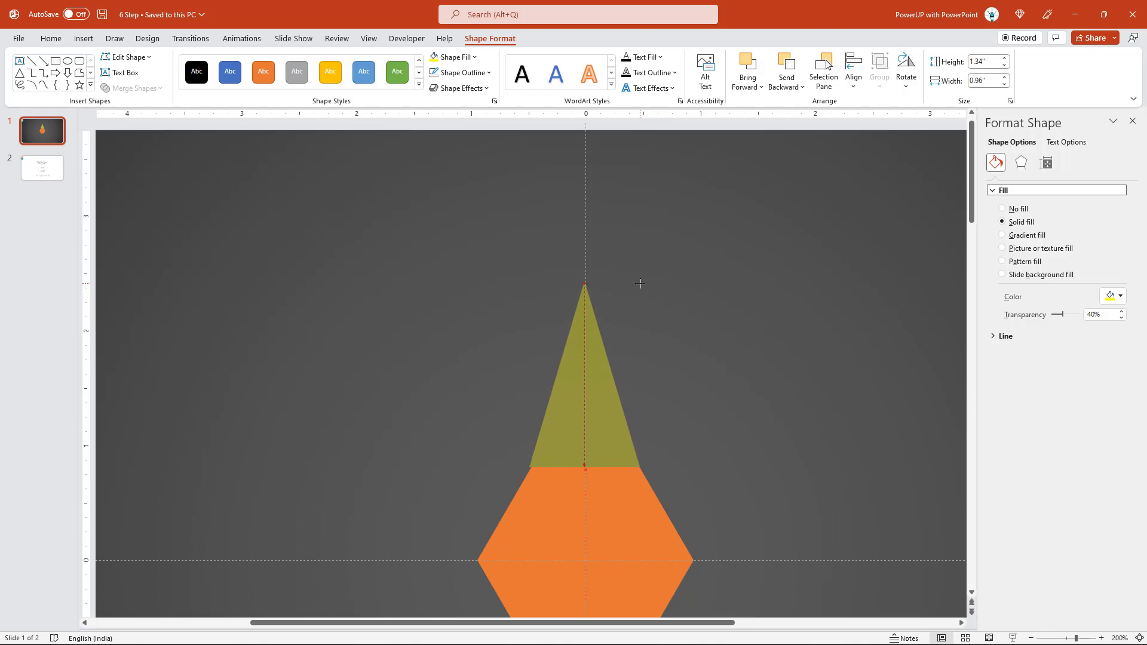
pyautogui.moveTo(640, 283); pyautogui.dragTo(640, 280)
# Adjust the tall yellow triangle's width from its left and right sides.
pyautogui.keyDown('ctrl'); pyautogui.scroll(5, 635, 494); pyautogui.keyUp('ctrl')
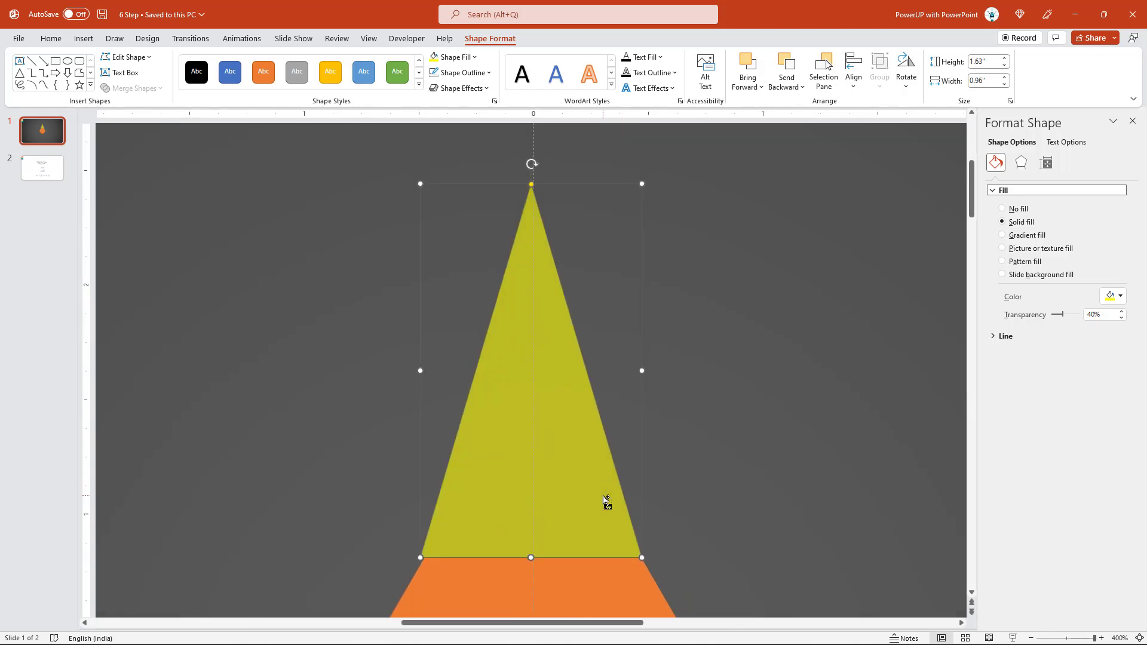
pyautogui.moveTo(641, 370); pyautogui.dragTo(640, 370)
pyautogui.moveTo(420, 370); pyautogui.dragTo(436, 372)
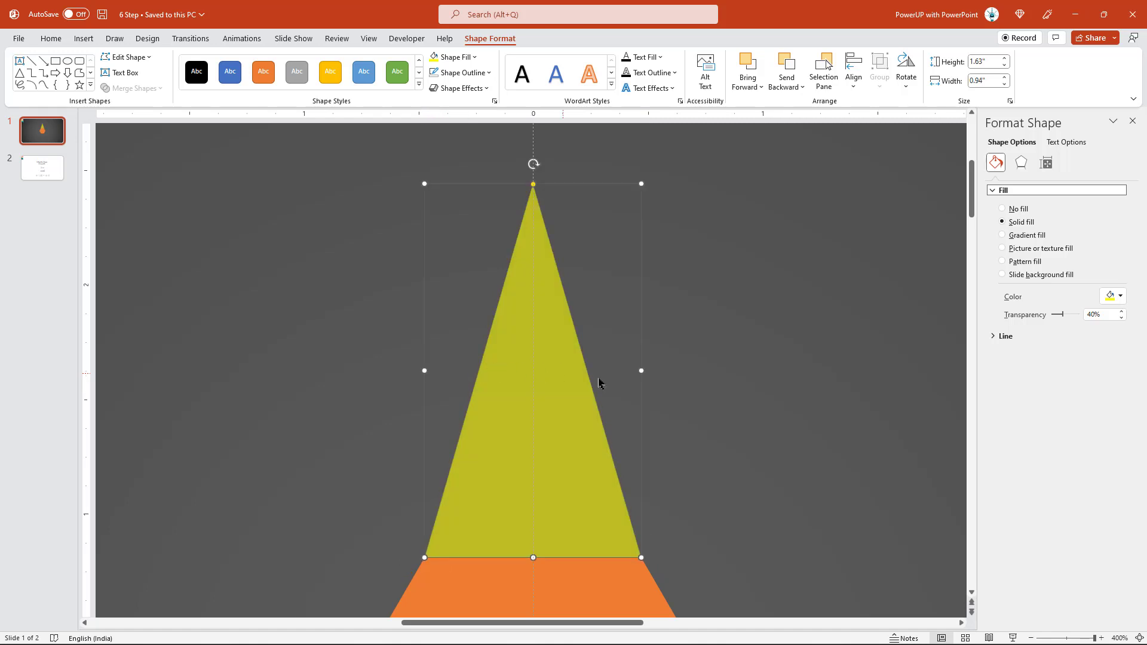
pyautogui.click(687, 387)
# Make a short 0.33 by 0.94-inch copy spanning the tall triangle's base, then duplicate it.
pyautogui.click(571, 411)
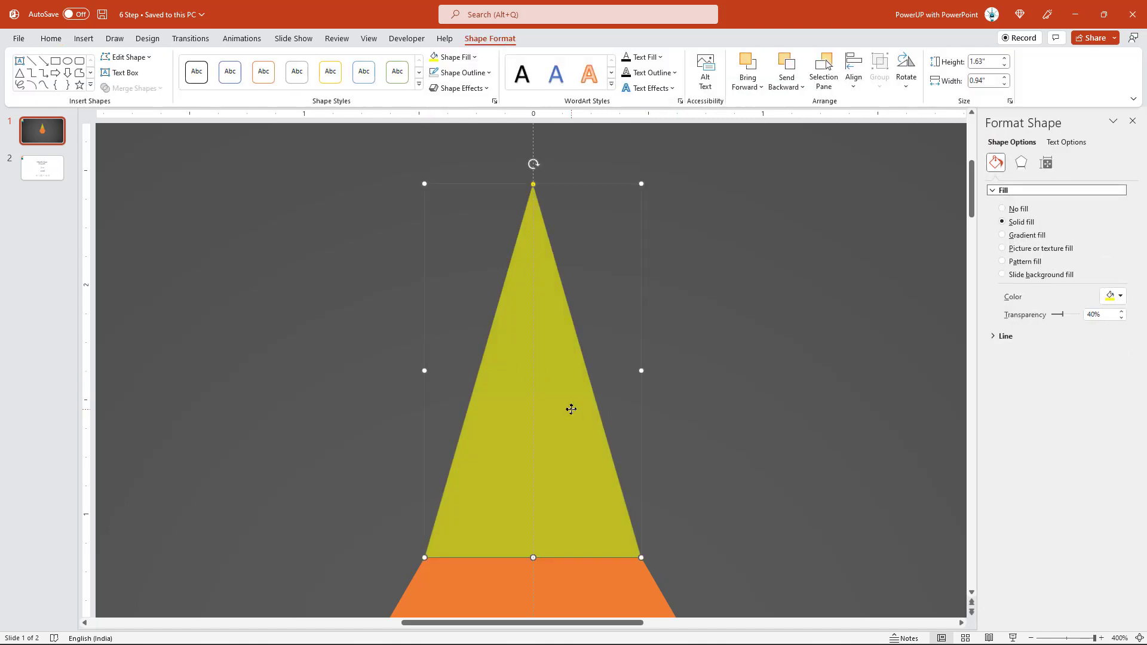
pyautogui.hotkey('ctrl', 'd')
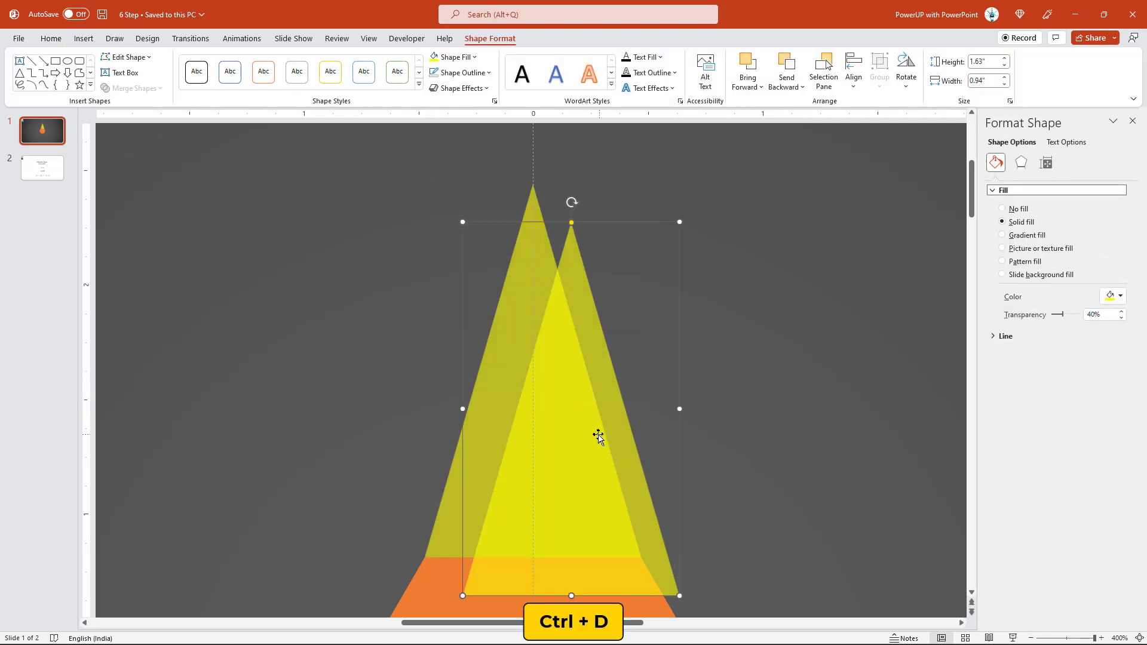
pyautogui.moveTo(598, 437); pyautogui.dragTo(778, 365)
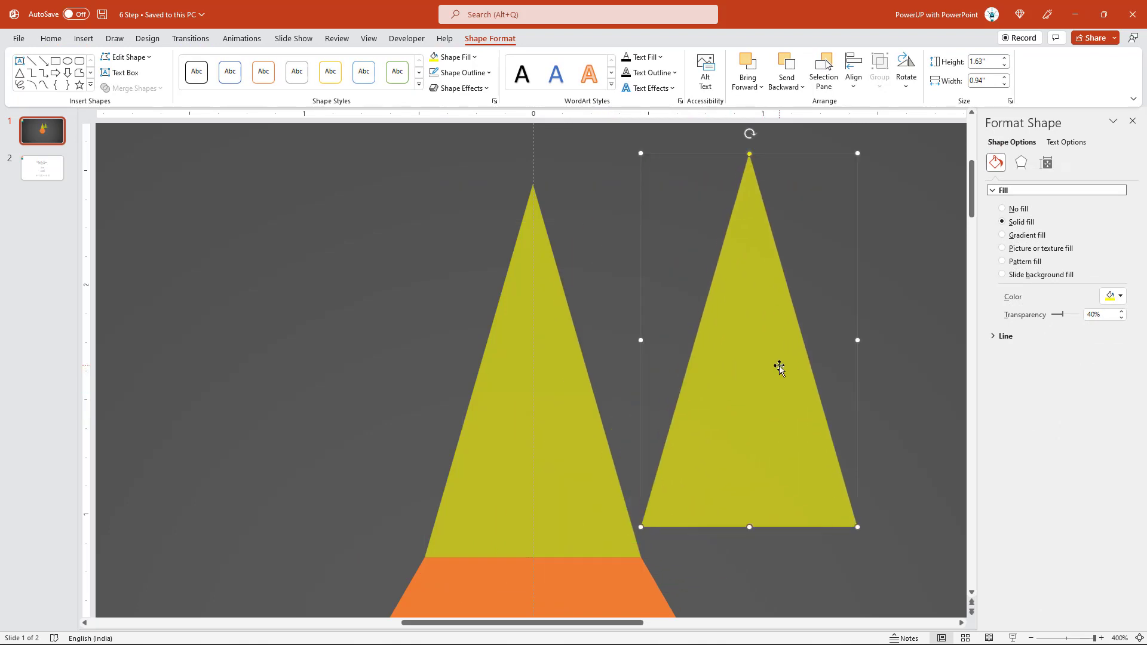
pyautogui.moveTo(857, 154); pyautogui.dragTo(845, 448)
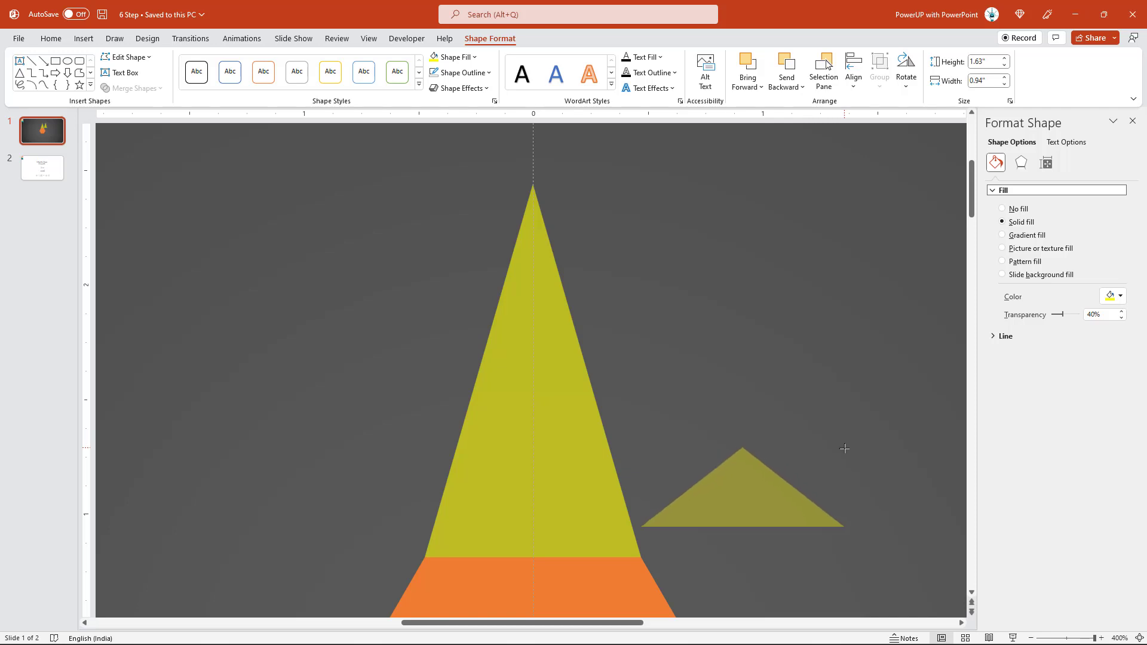
pyautogui.moveTo(771, 486); pyautogui.dragTo(536, 526)
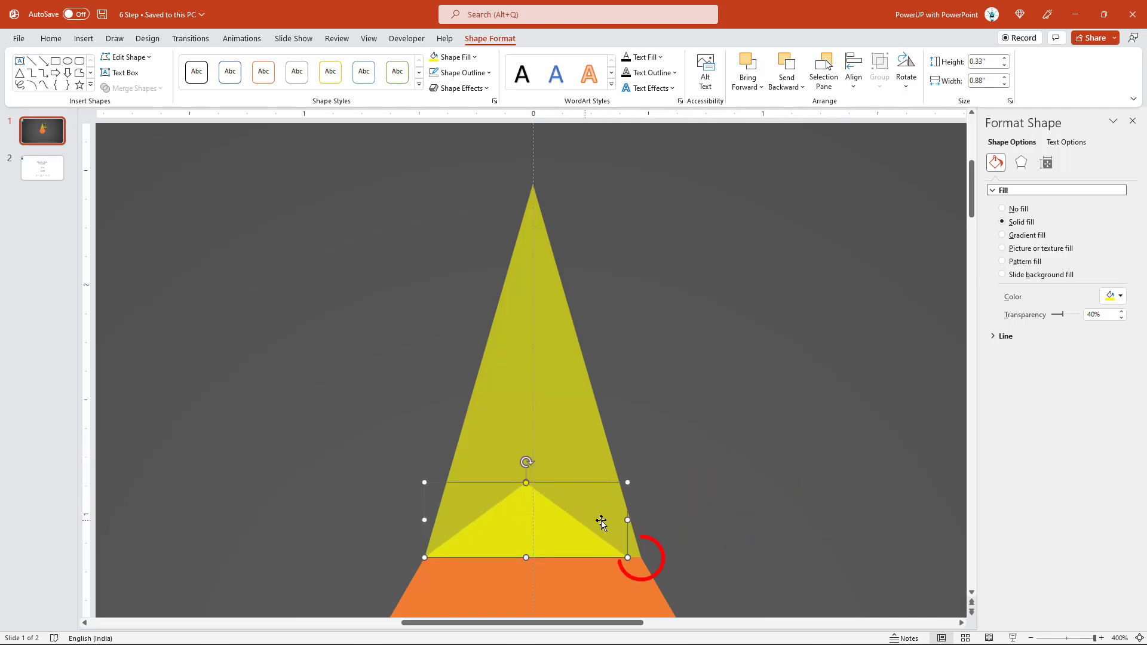
pyautogui.moveTo(626, 521); pyautogui.dragTo(641, 520)
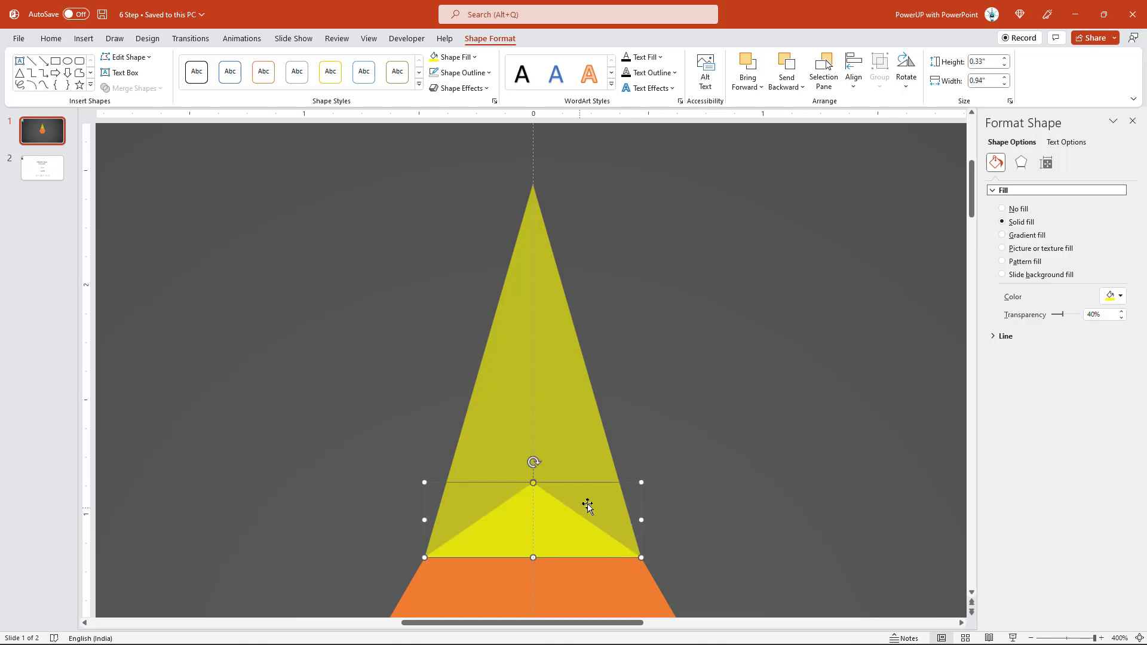
pyautogui.click(677, 443)
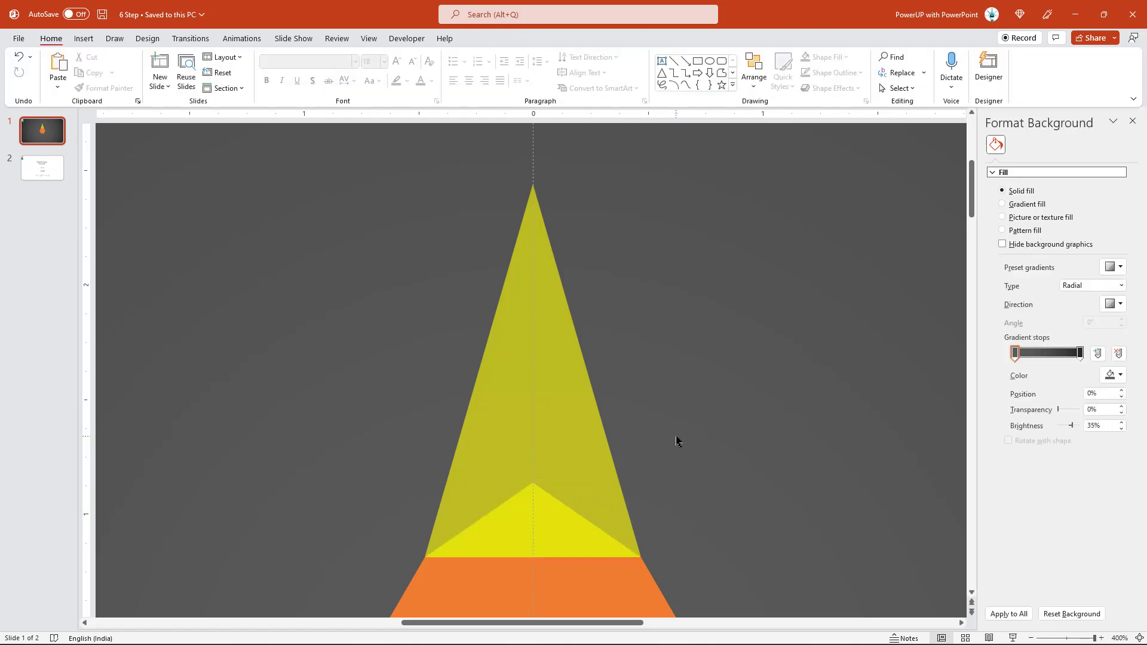
pyautogui.click(547, 529)
pyautogui.hotkey('ctrl', 'd')
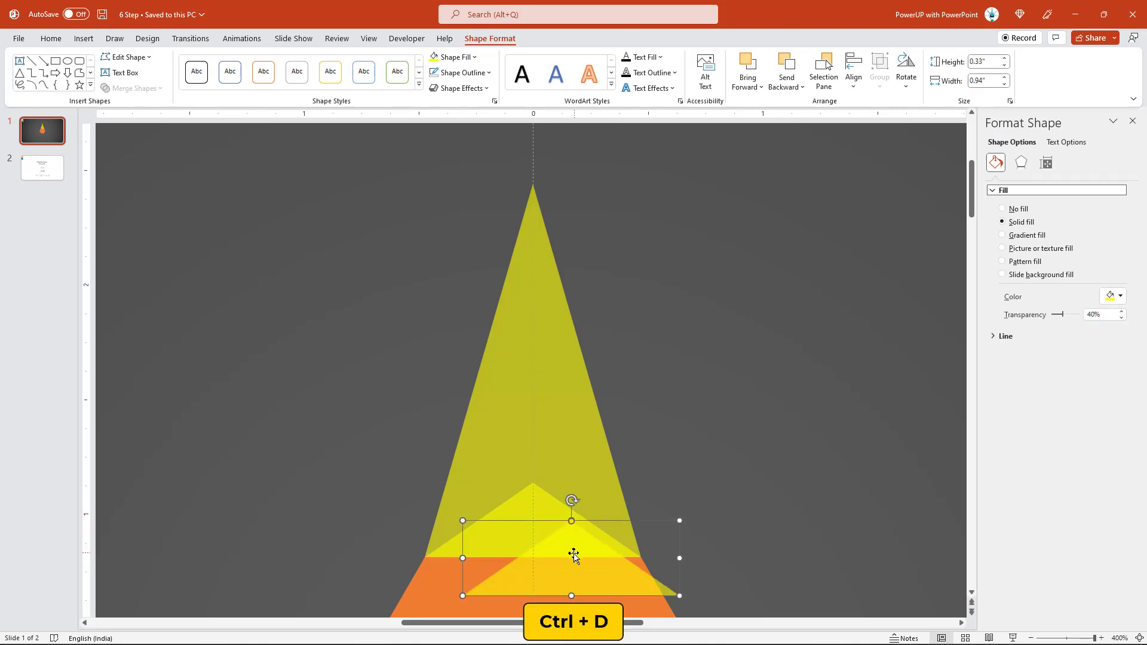
# Subtract the small triangle from the tall yellow one, leaving a spare copy aside.
pyautogui.moveTo(573, 554)
pyautogui.mouseDown()
pyautogui.moveTo(705, 456)
pyautogui.moveTo(757, 348)
pyautogui.mouseUp()
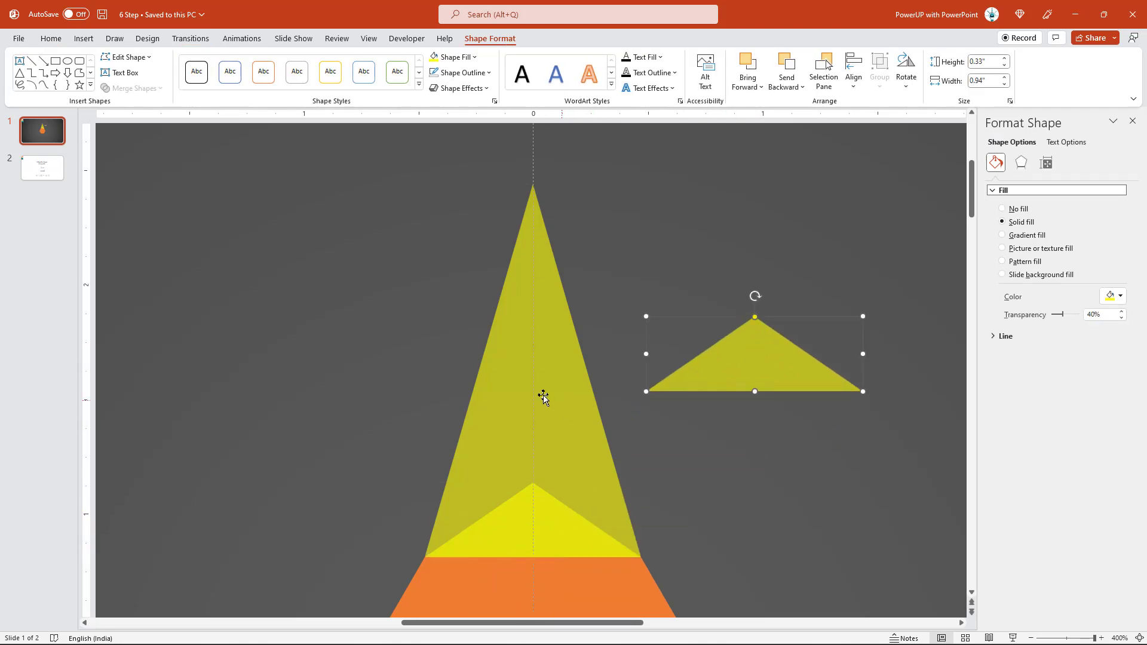
pyautogui.click(529, 379)
pyautogui.keyDown('shift'); pyautogui.click(511, 521); pyautogui.keyUp('shift')
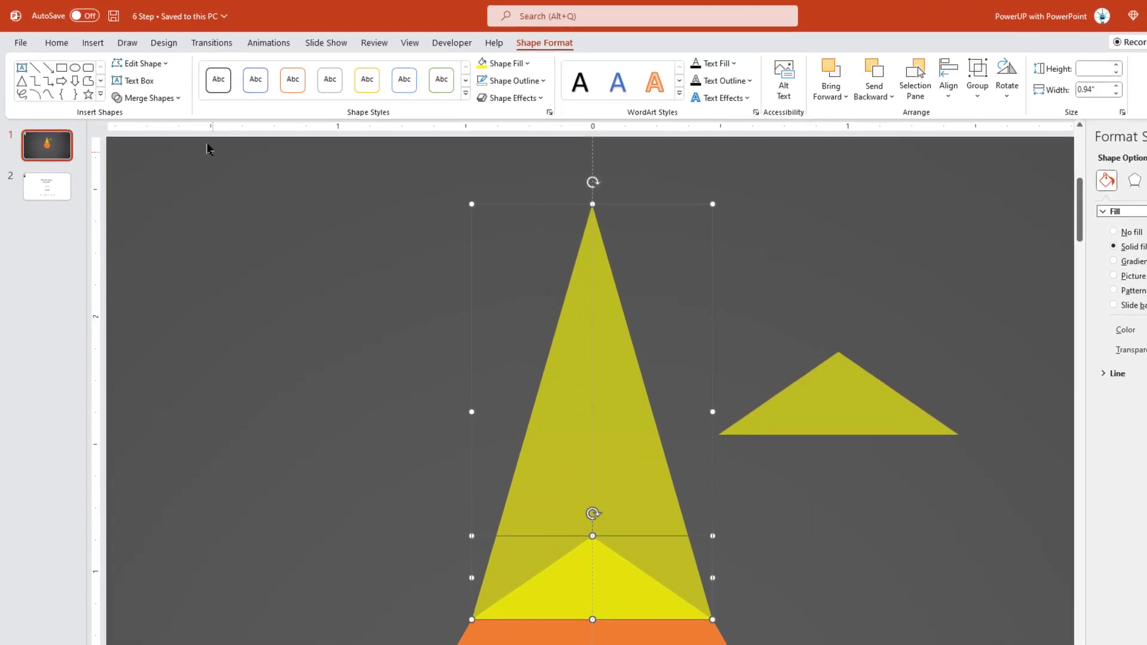
pyautogui.click(159, 89)
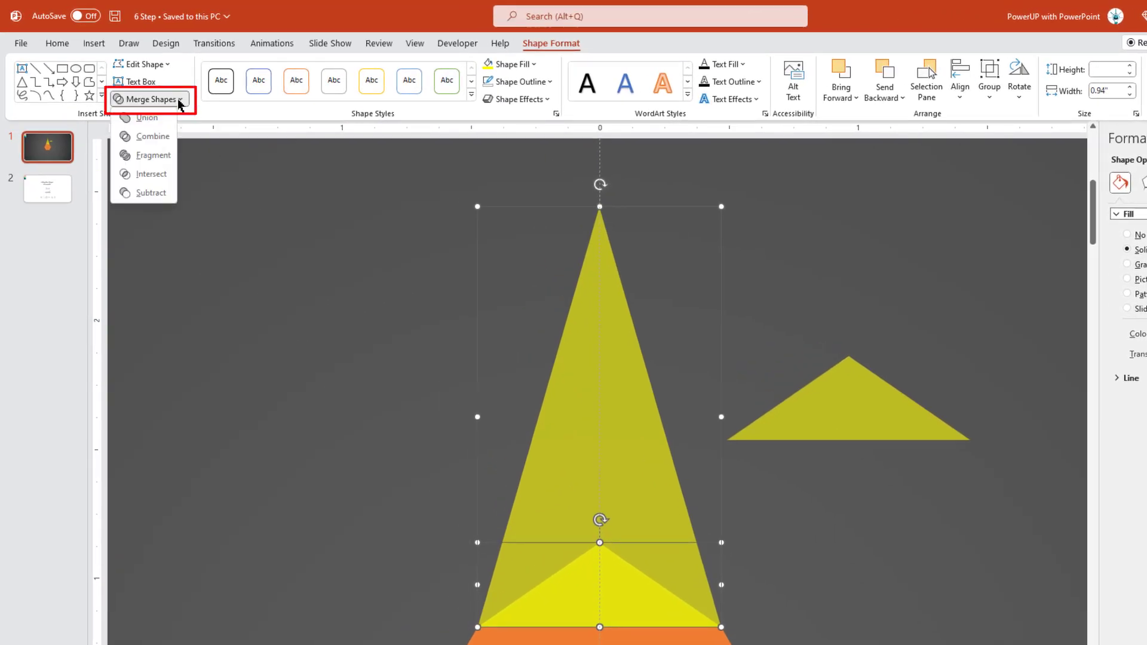
pyautogui.click(151, 193)
pyautogui.click(293, 264)
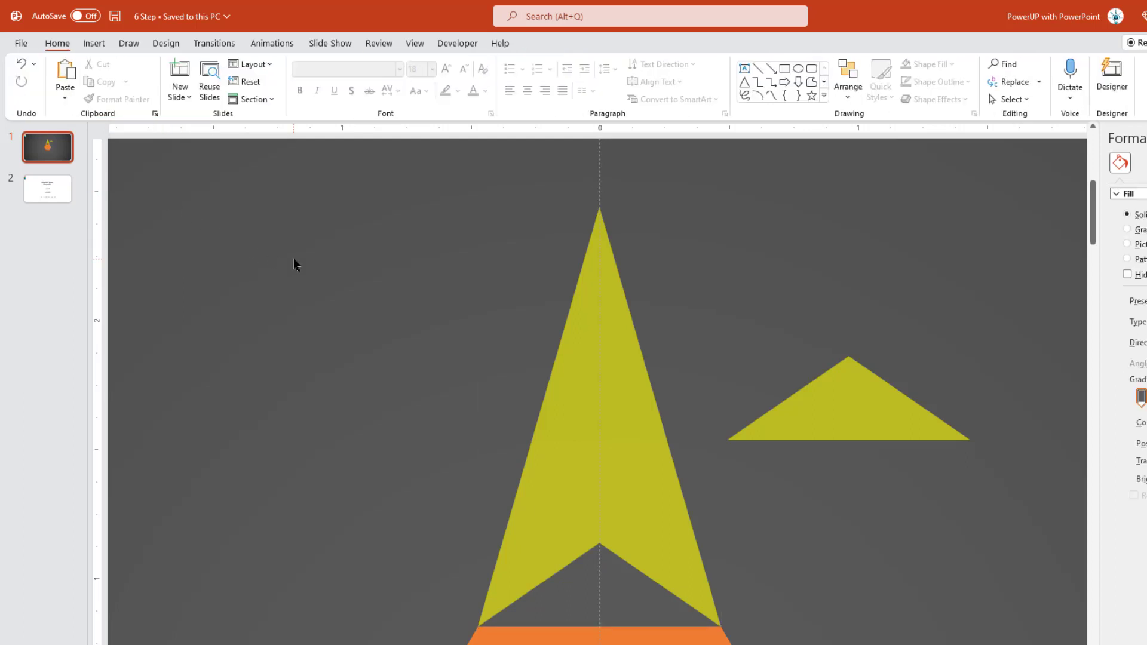
# Draw an outline-free rectangle over the point's right half, aligned to the centre line.
pyautogui.click(94, 43)
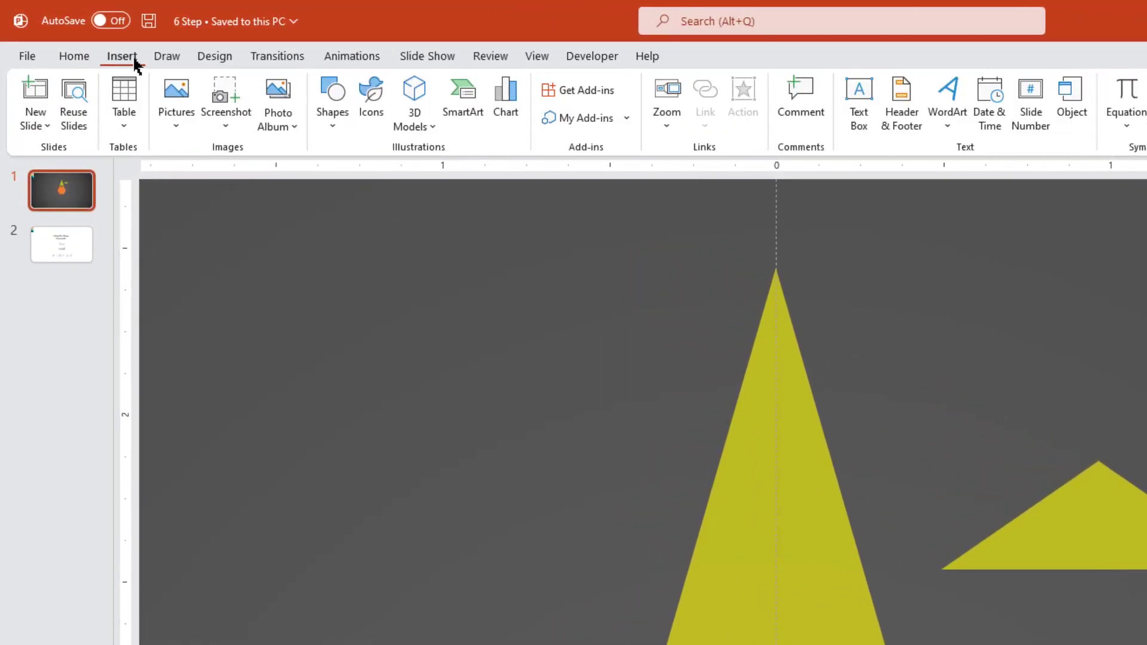
pyautogui.click(333, 122)
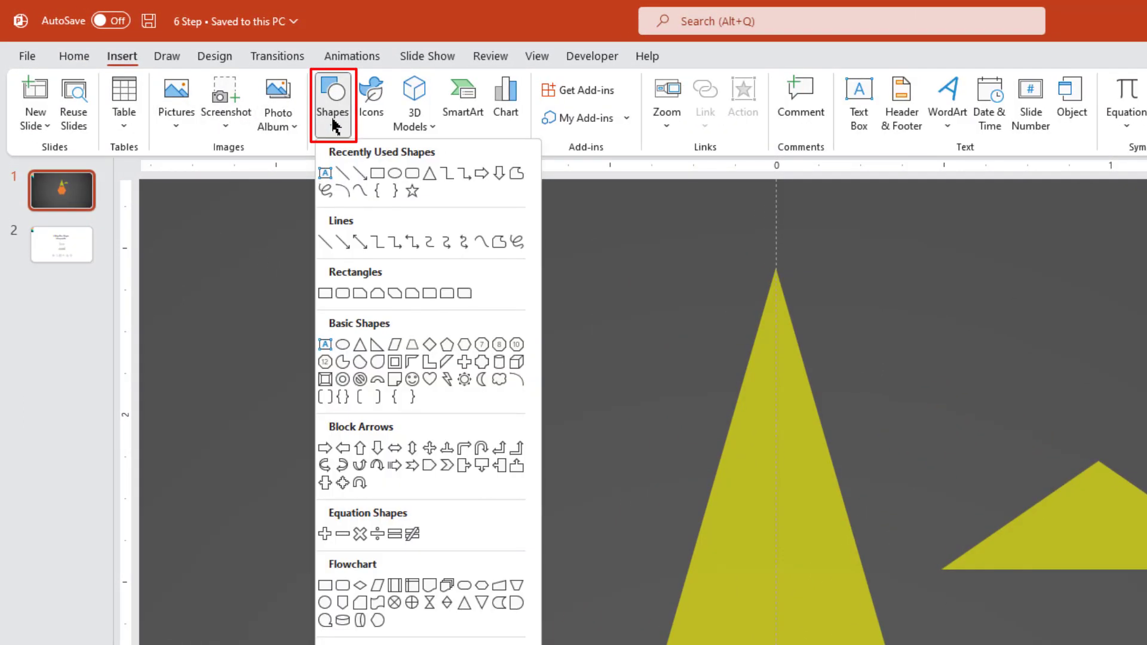
pyautogui.click(378, 175)
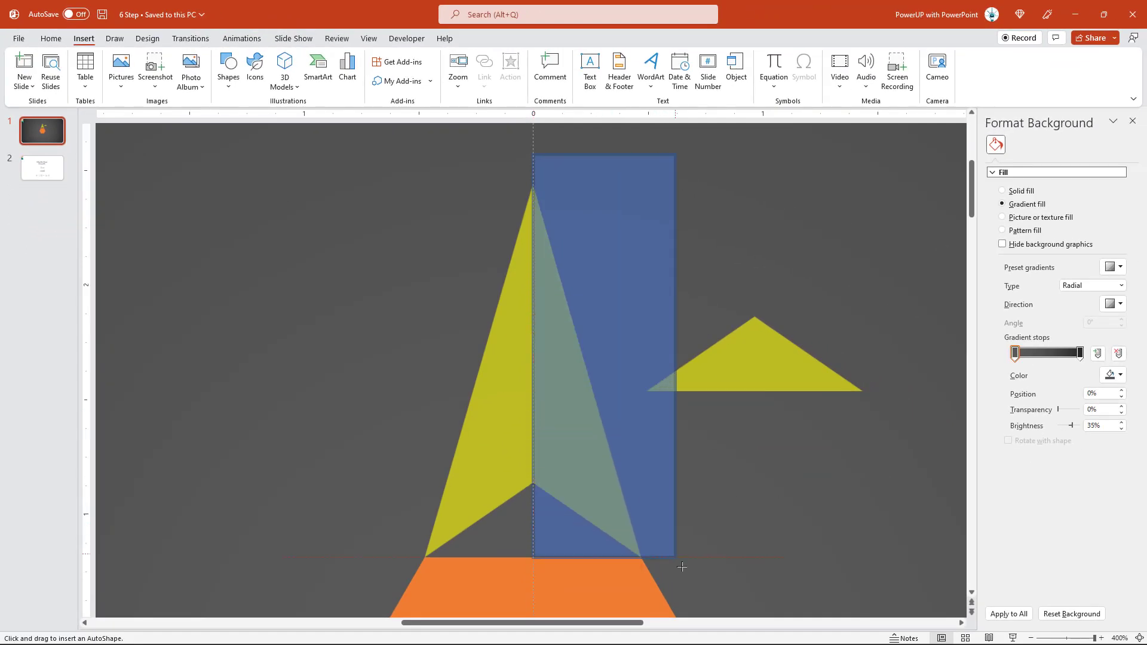
pyautogui.moveTo(548, 201); pyautogui.dragTo(687, 581)
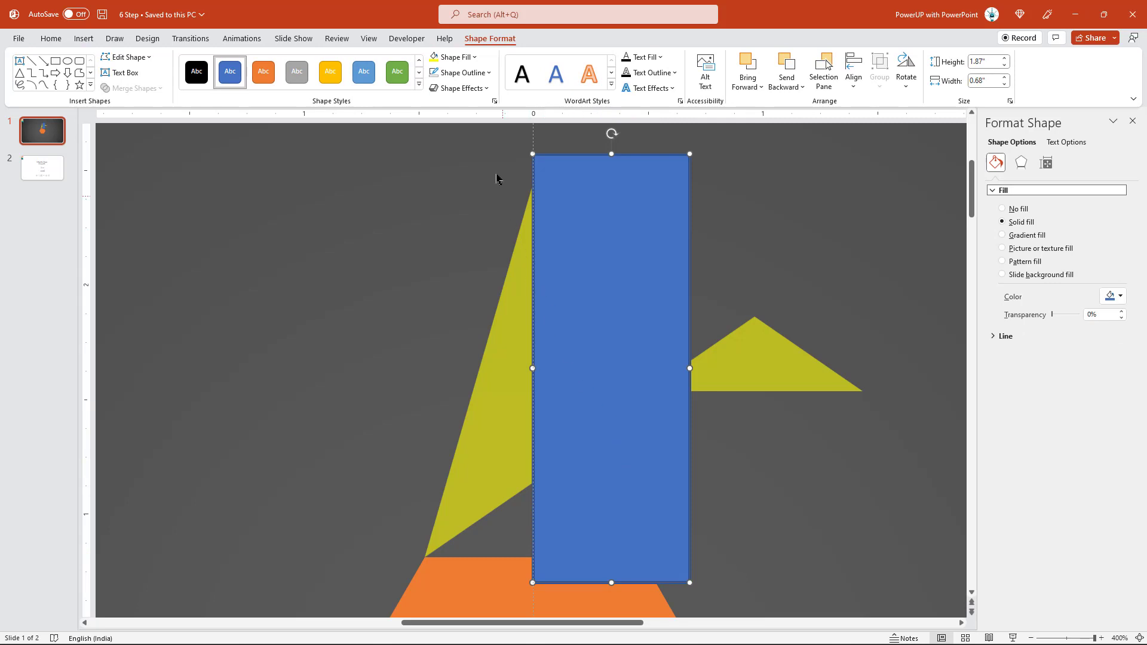
pyautogui.click(460, 72)
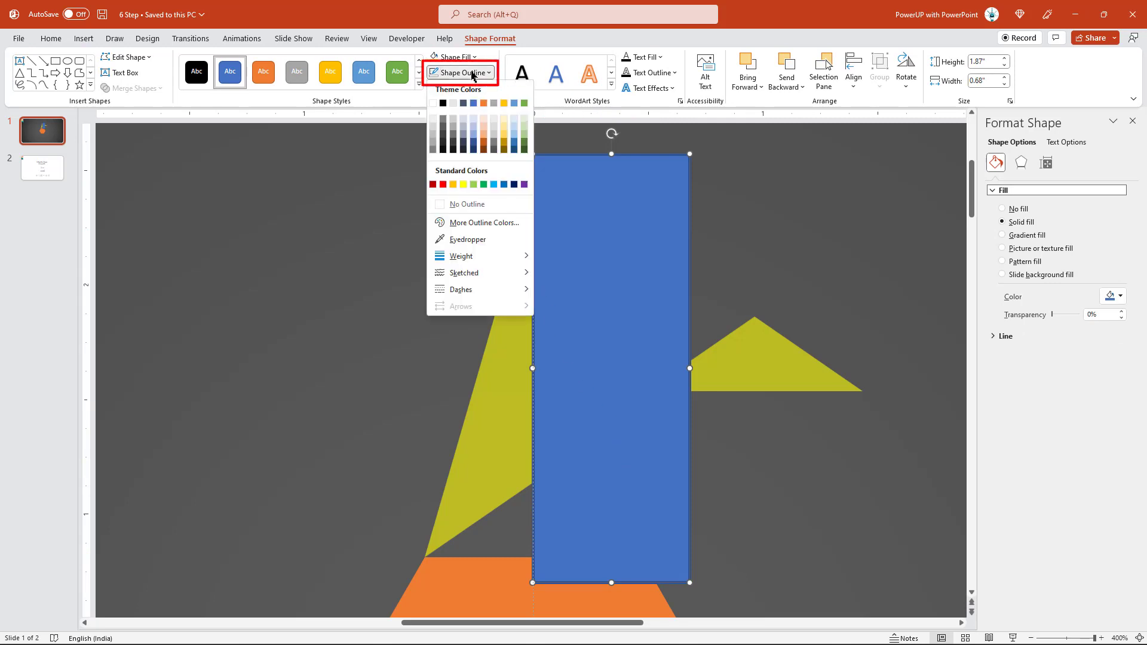
pyautogui.click(458, 204)
pyautogui.moveTo(576, 308); pyautogui.dragTo(581, 309)
# Subtract the rectangle from the notched triangle and duplicate the remaining left half.
pyautogui.click(523, 356)
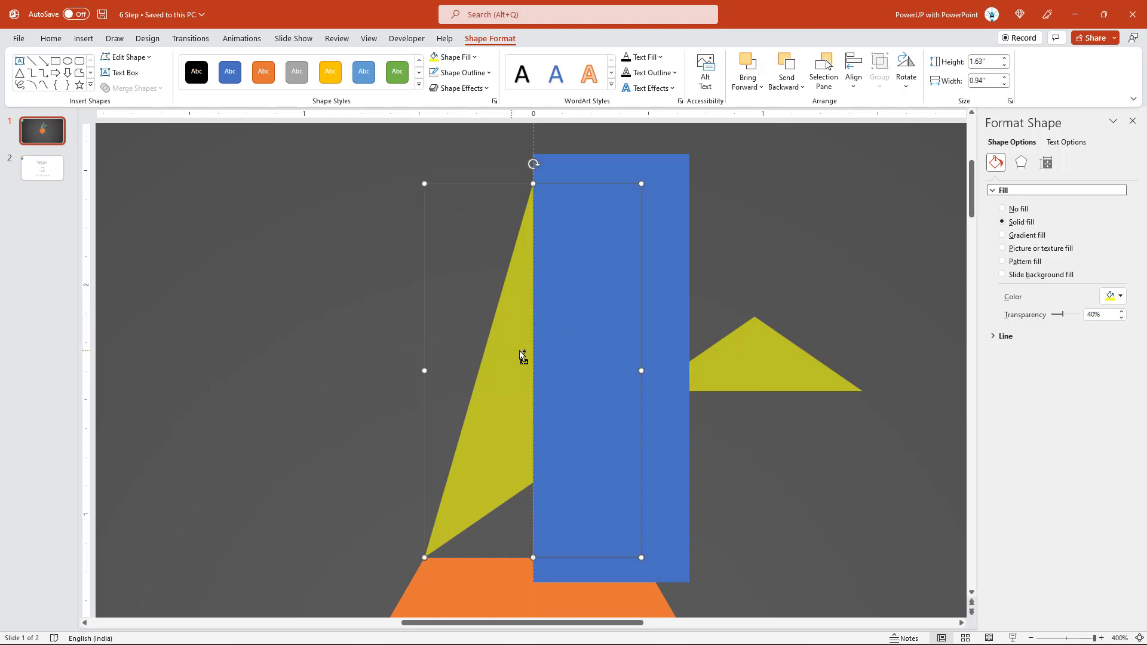
pyautogui.keyDown('shift'); pyautogui.click(575, 285); pyautogui.keyUp('shift')
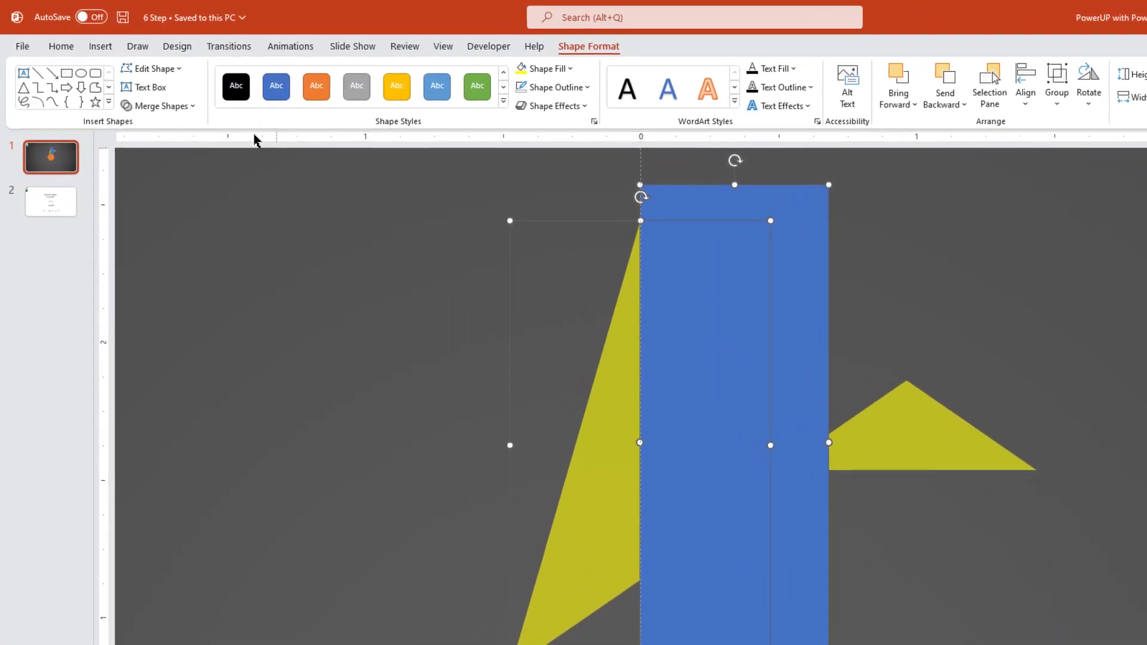
pyautogui.click(157, 90)
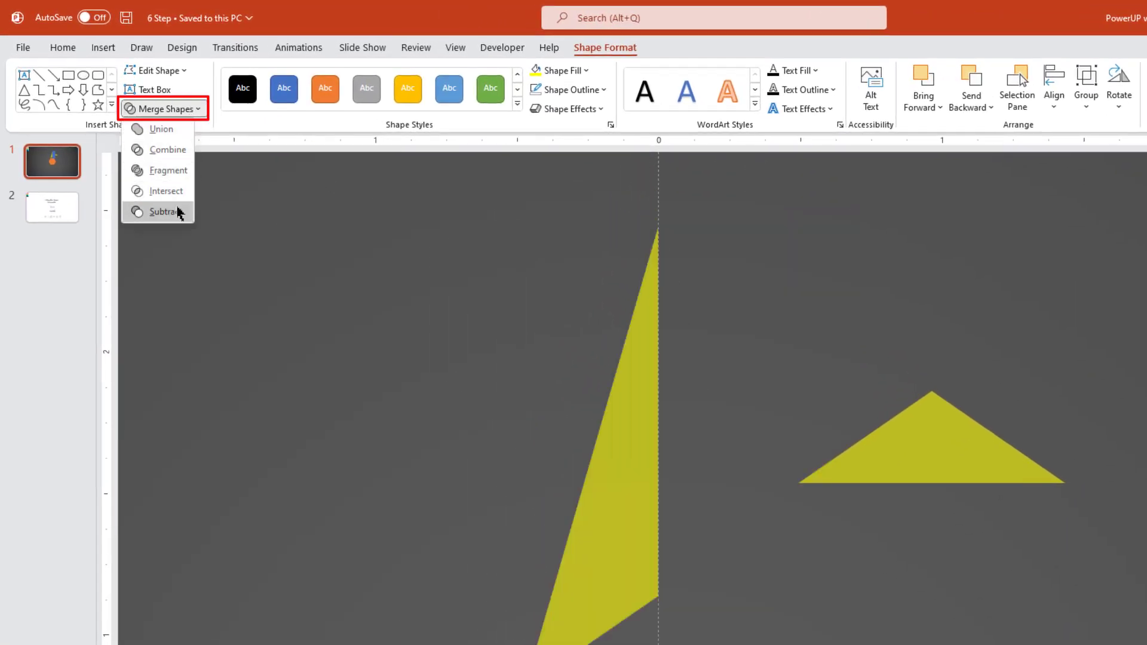
pyautogui.click(175, 212)
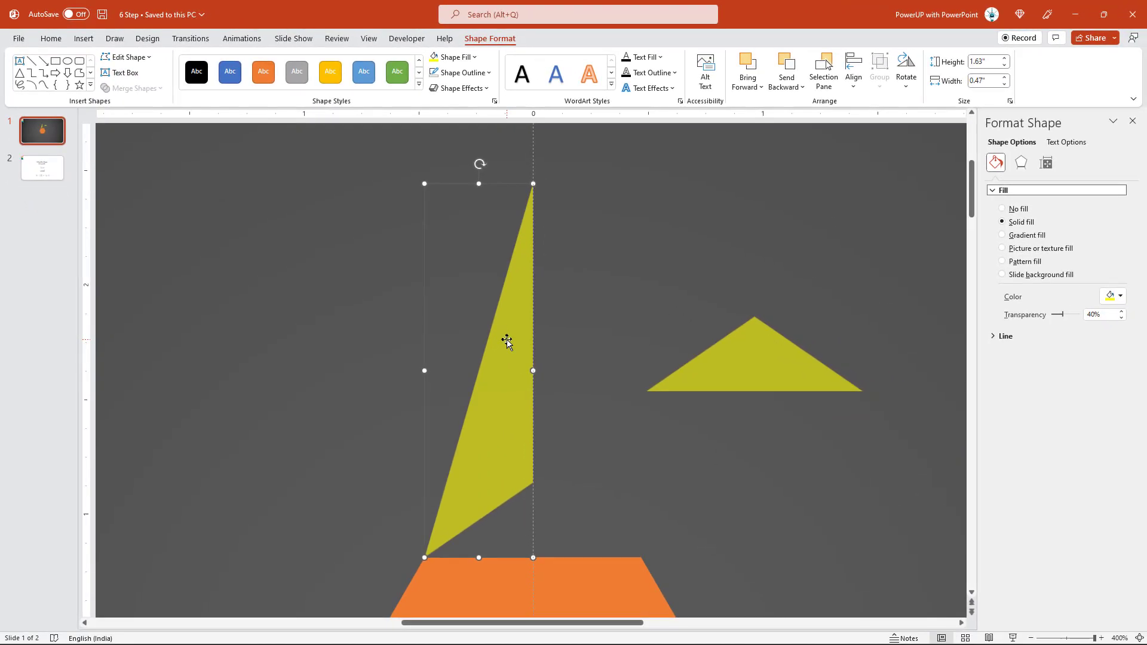
pyautogui.hotkey('ctrl', 'd')
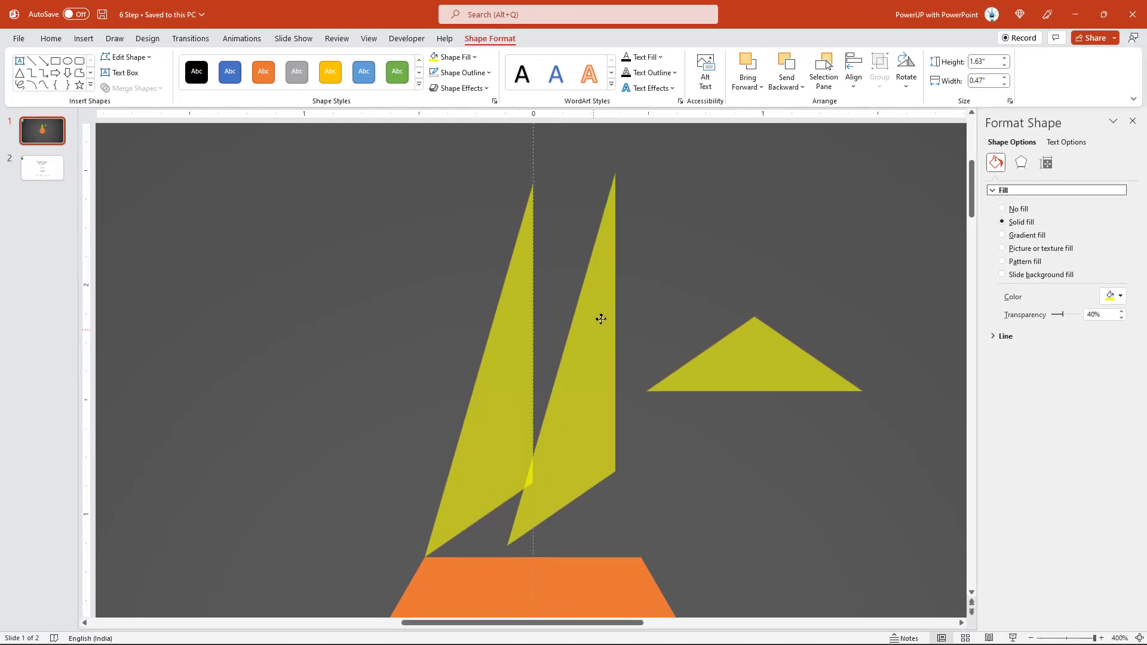
# Flip the copied half horizontally and butt it against the original's right edge.
pyautogui.moveTo(552, 375); pyautogui.dragTo(607, 304)
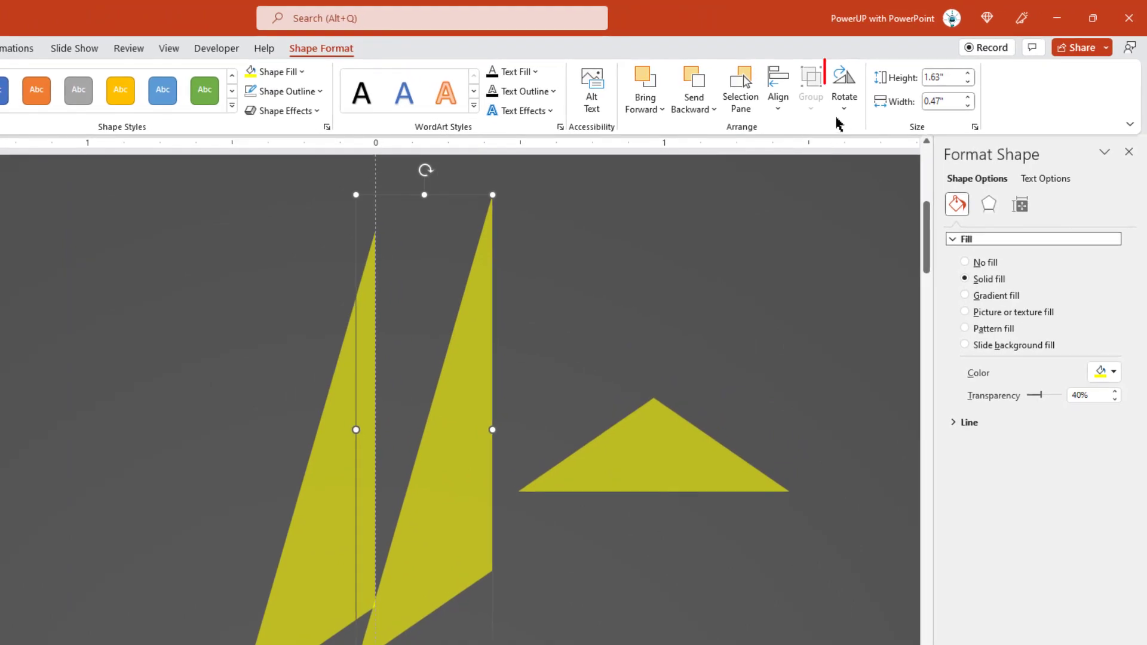
pyautogui.click(849, 106)
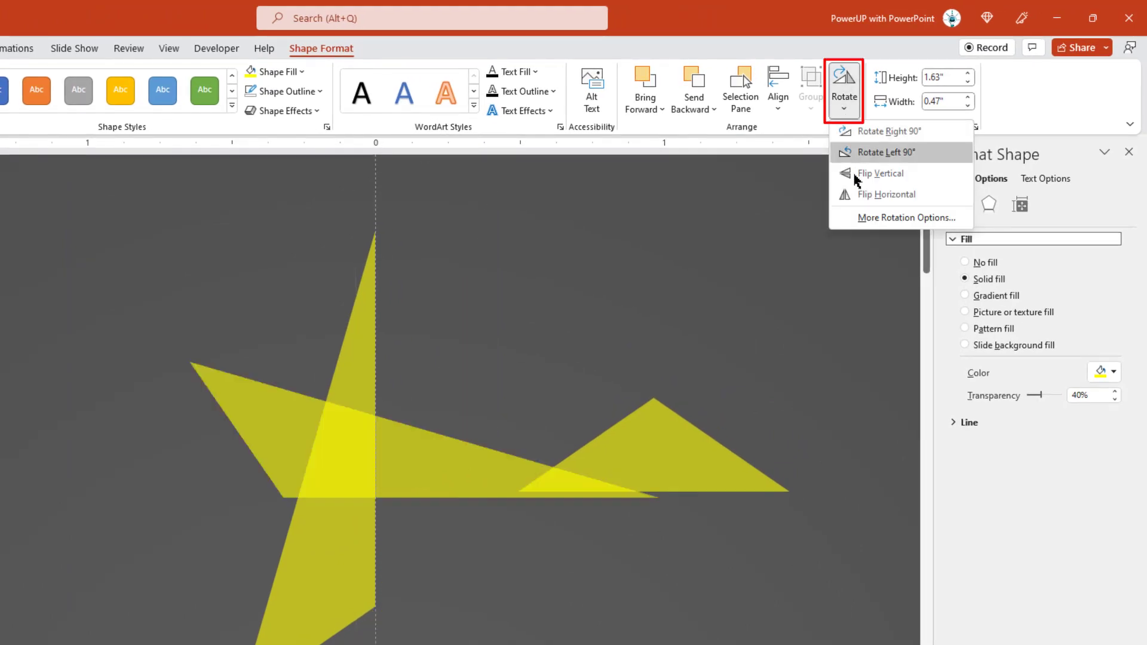
pyautogui.click(858, 192)
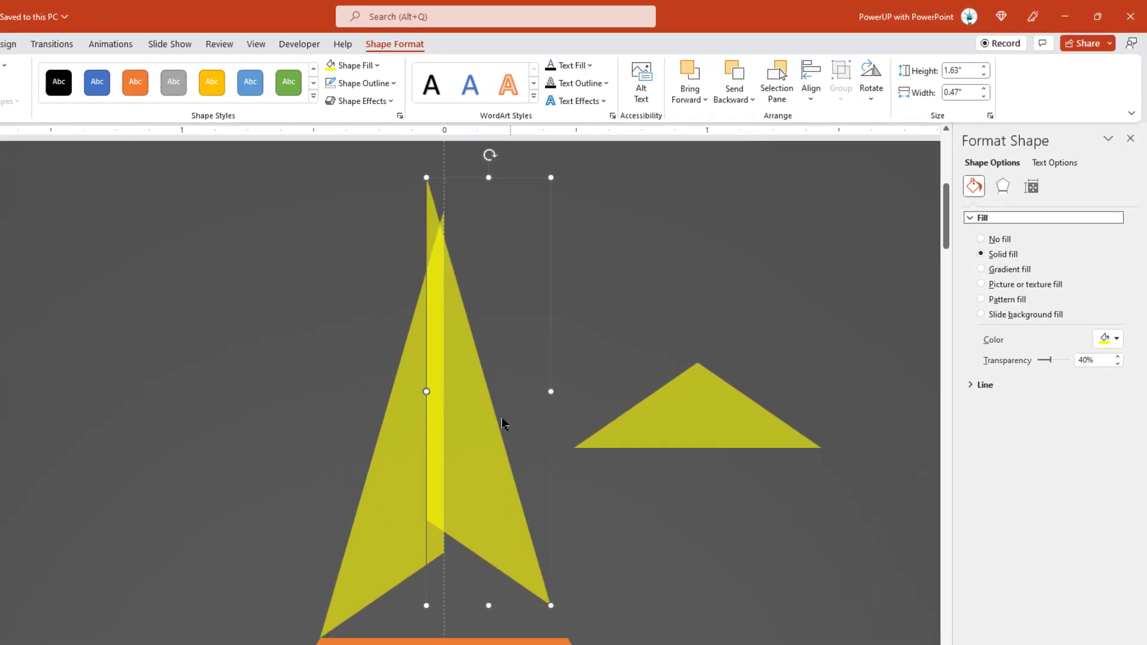
pyautogui.moveTo(564, 379); pyautogui.dragTo(571, 404)
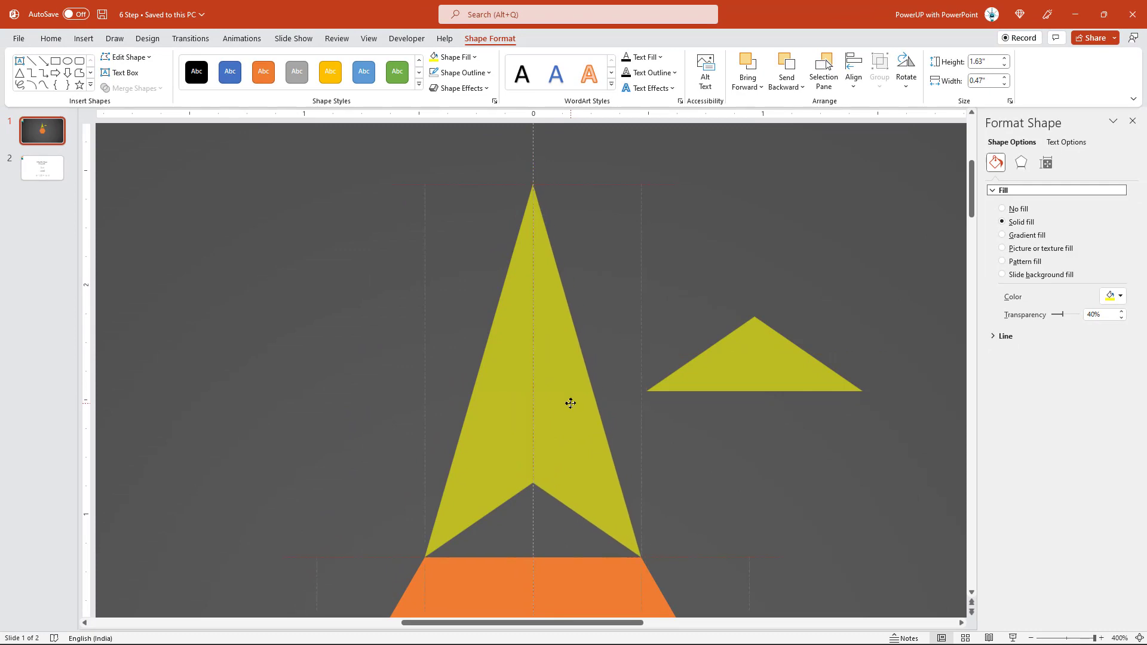
pyautogui.click(755, 466)
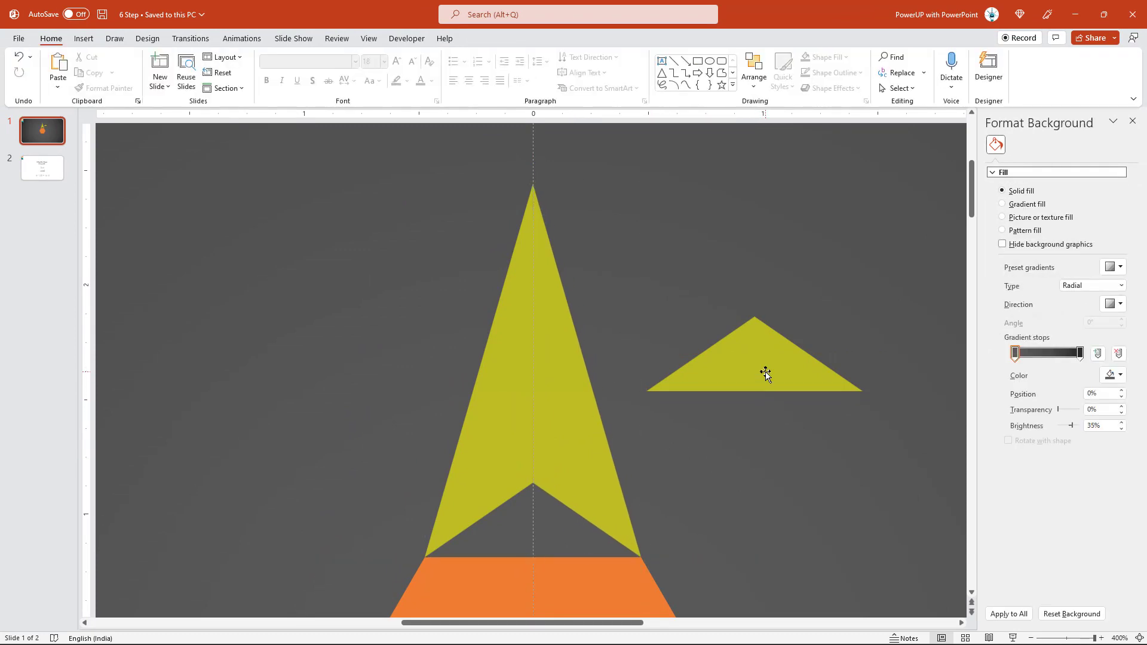
# Fit the spare small yellow triangle into the V-notch at the point's base and zoom out to the whole slide.
pyautogui.moveTo(765, 374); pyautogui.dragTo(547, 539)
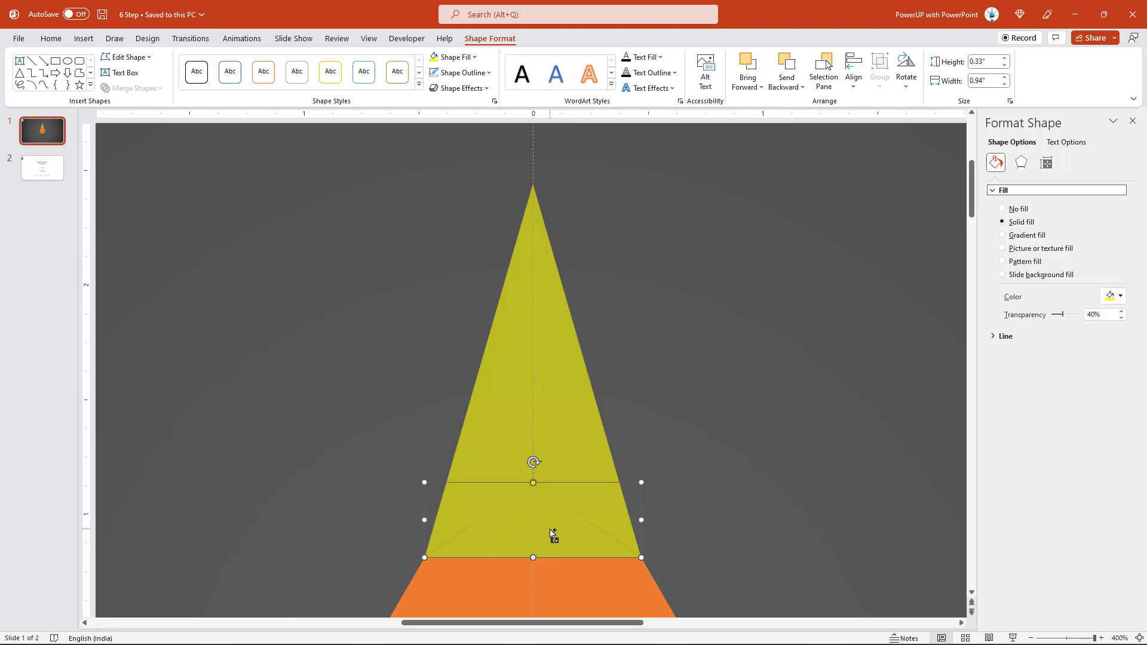
pyautogui.keyDown('ctrl'); pyautogui.scroll(-1, 550, 528); pyautogui.keyUp('ctrl')
pyautogui.keyDown('ctrl'); pyautogui.scroll(-1, 550, 528); pyautogui.keyUp('ctrl')
pyautogui.keyDown('ctrl'); pyautogui.scroll(-1, 550, 529); pyautogui.keyUp('ctrl')
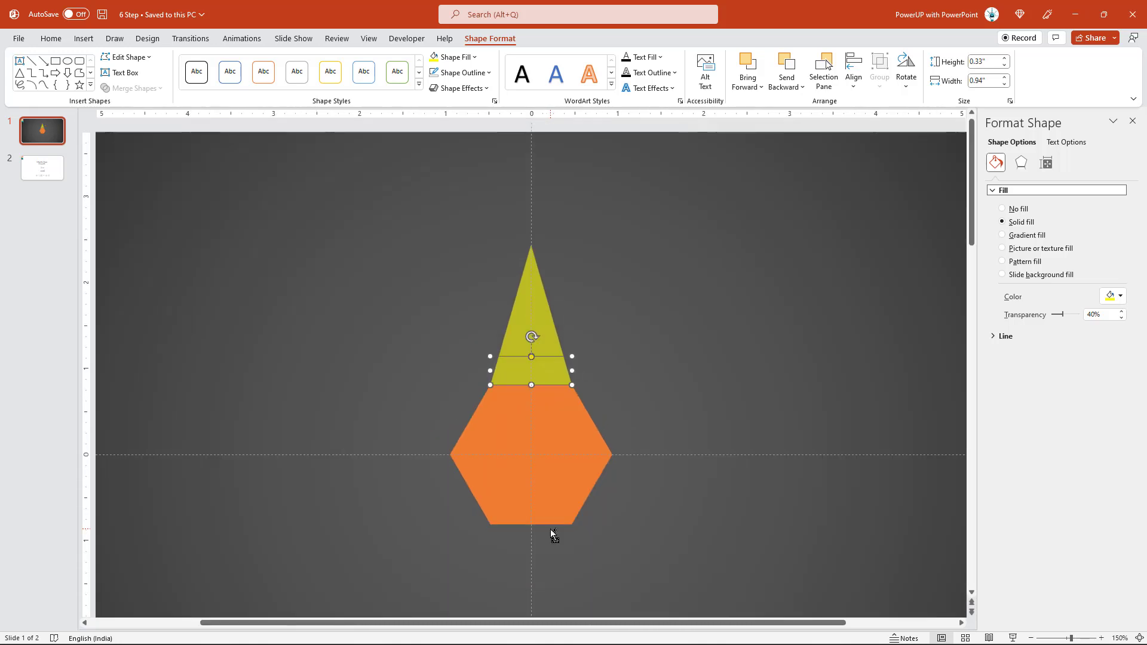
pyautogui.keyDown('ctrl'); pyautogui.scroll(-1, 550, 528); pyautogui.keyUp('ctrl')
pyautogui.keyDown('ctrl'); pyautogui.scroll(-1, 550, 529); pyautogui.keyUp('ctrl')
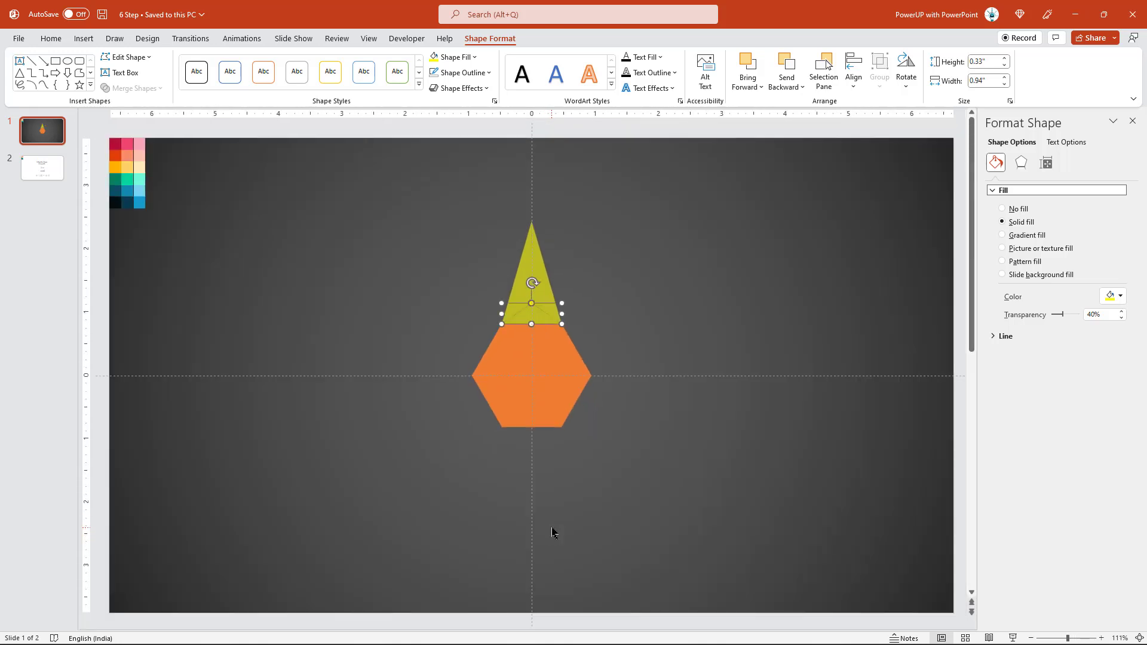
pyautogui.click(641, 298)
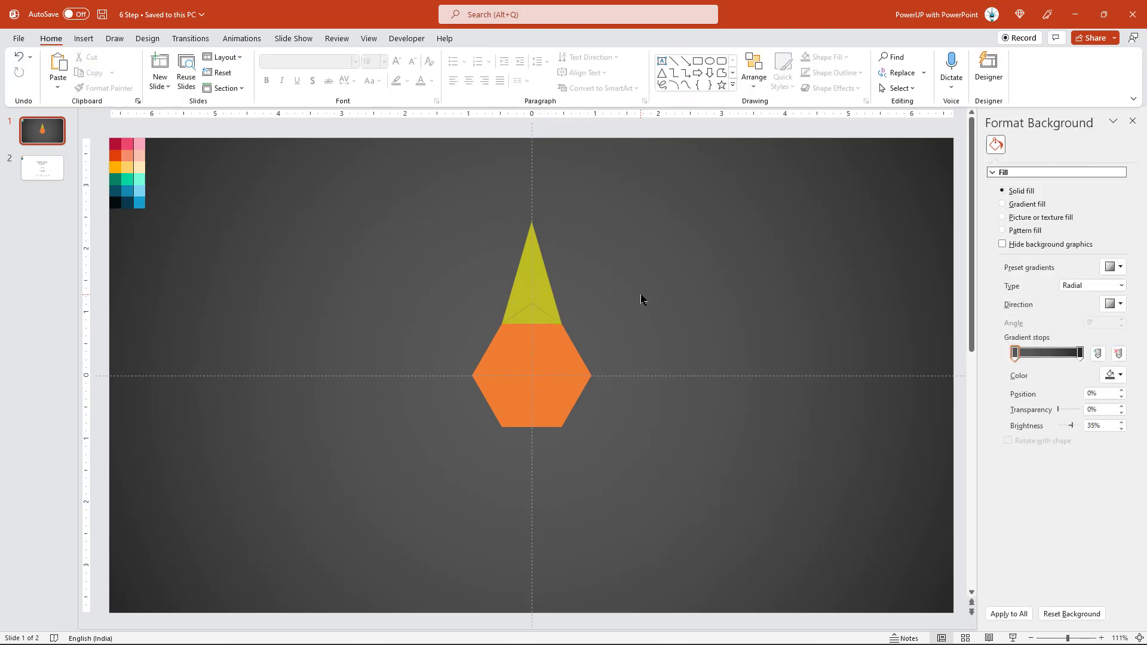
pyautogui.click(521, 270)
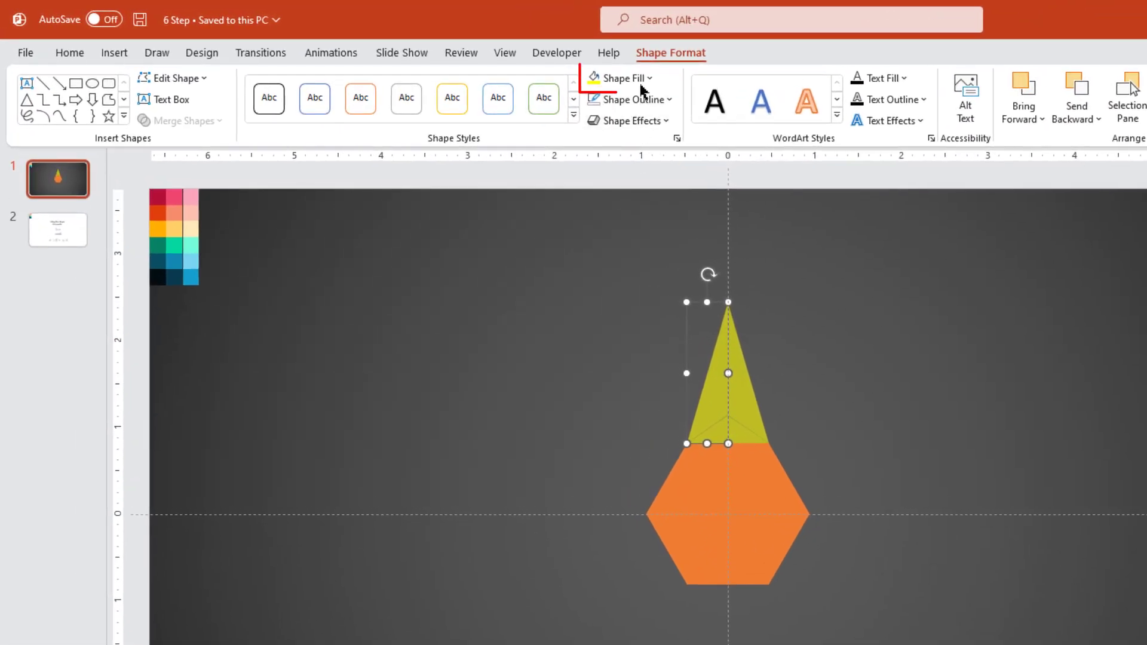
# Fill the point's left and right half-triangles with pink sampled from the swatch palette using the Eyedropper.
pyautogui.click(467, 62)
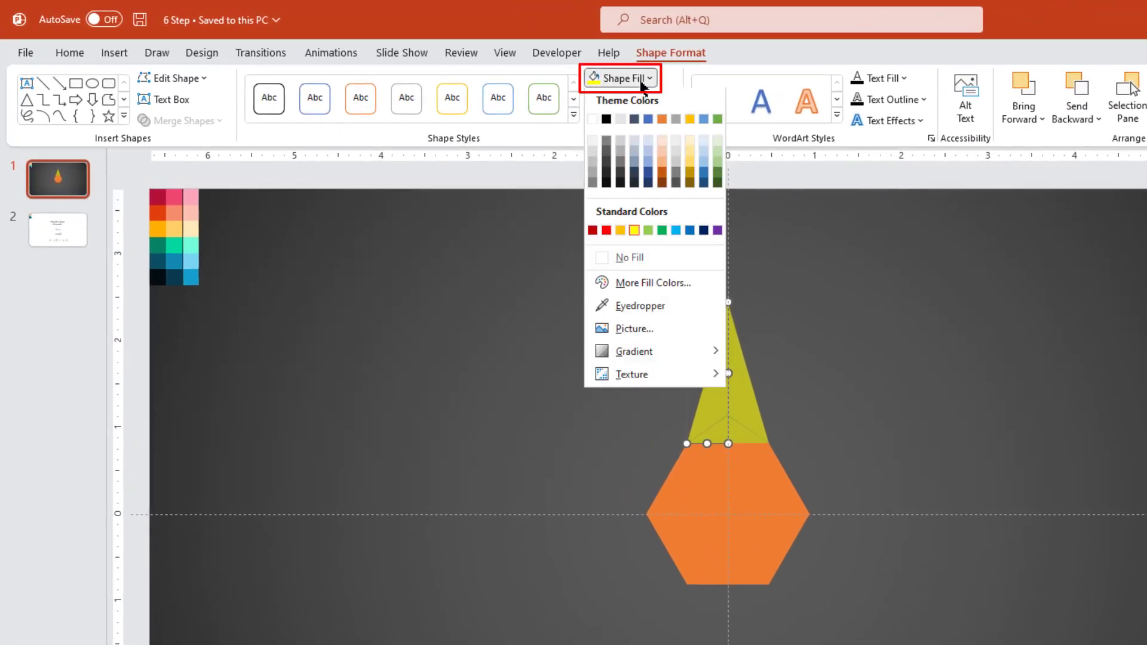
pyautogui.click(609, 306)
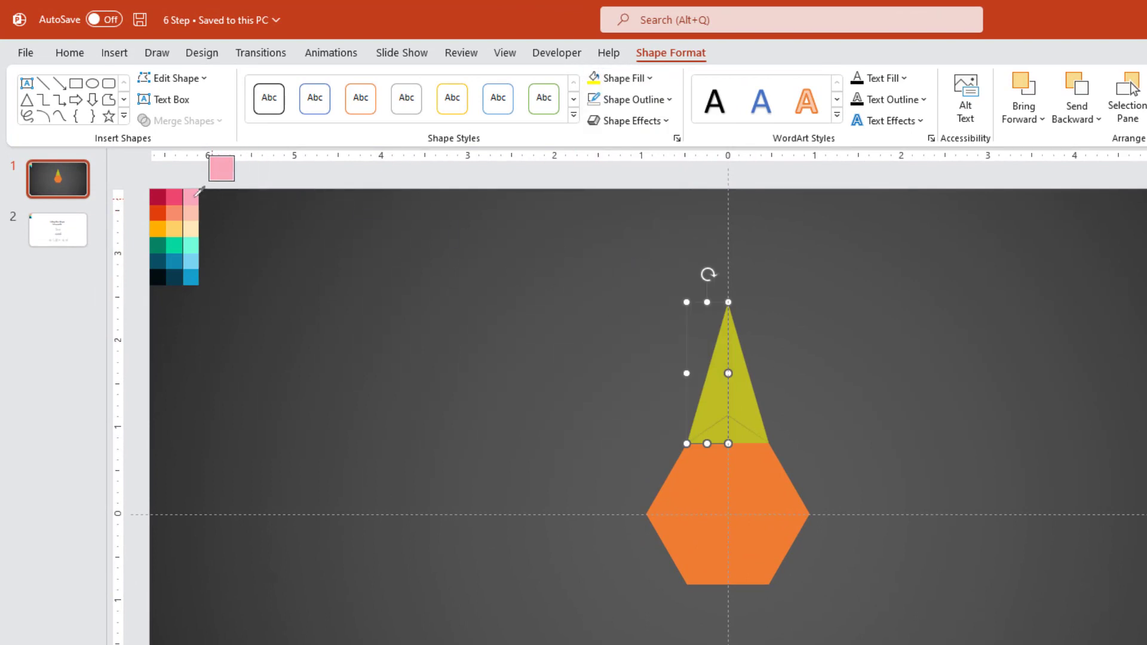
pyautogui.click(191, 196)
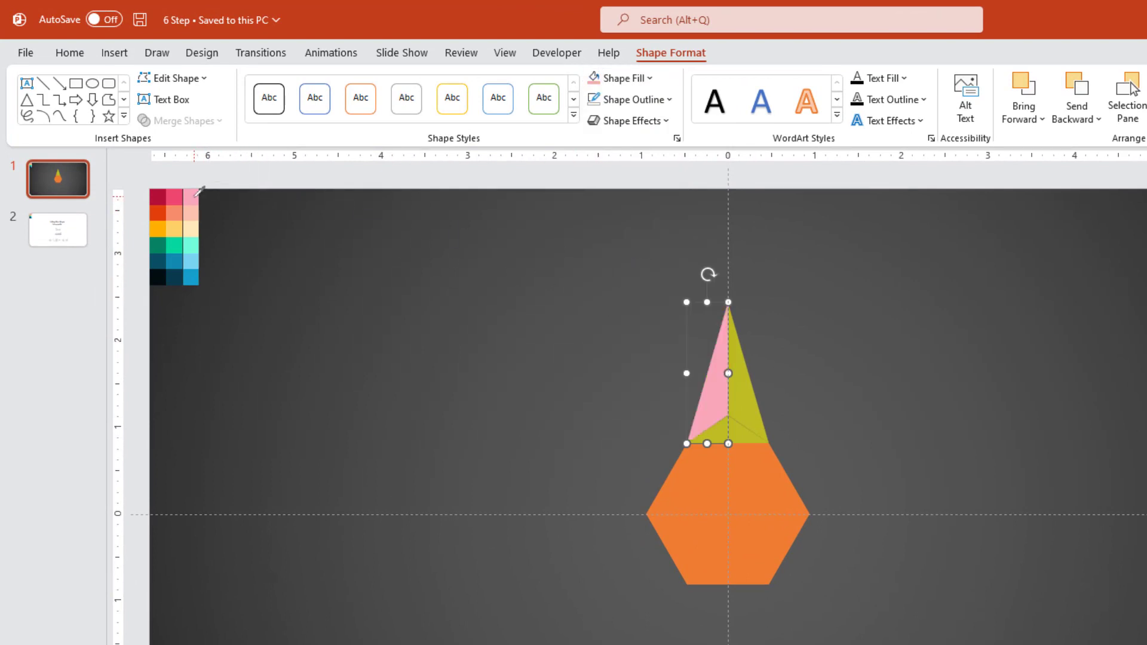
pyautogui.click(750, 395)
pyautogui.click(648, 79)
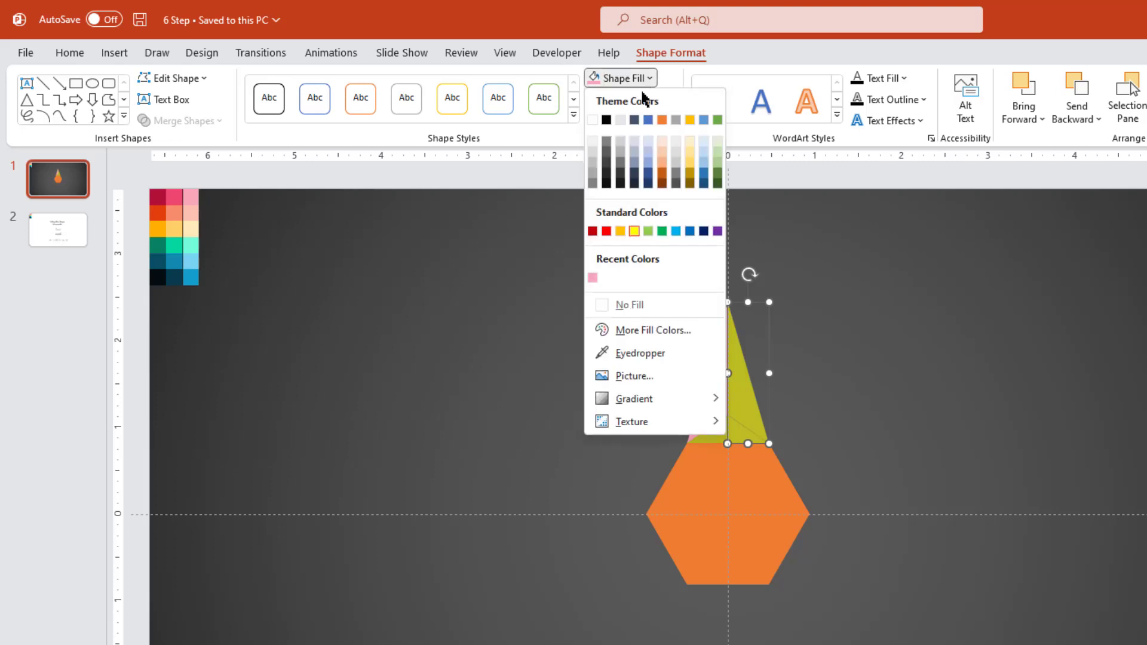
pyautogui.click(617, 359)
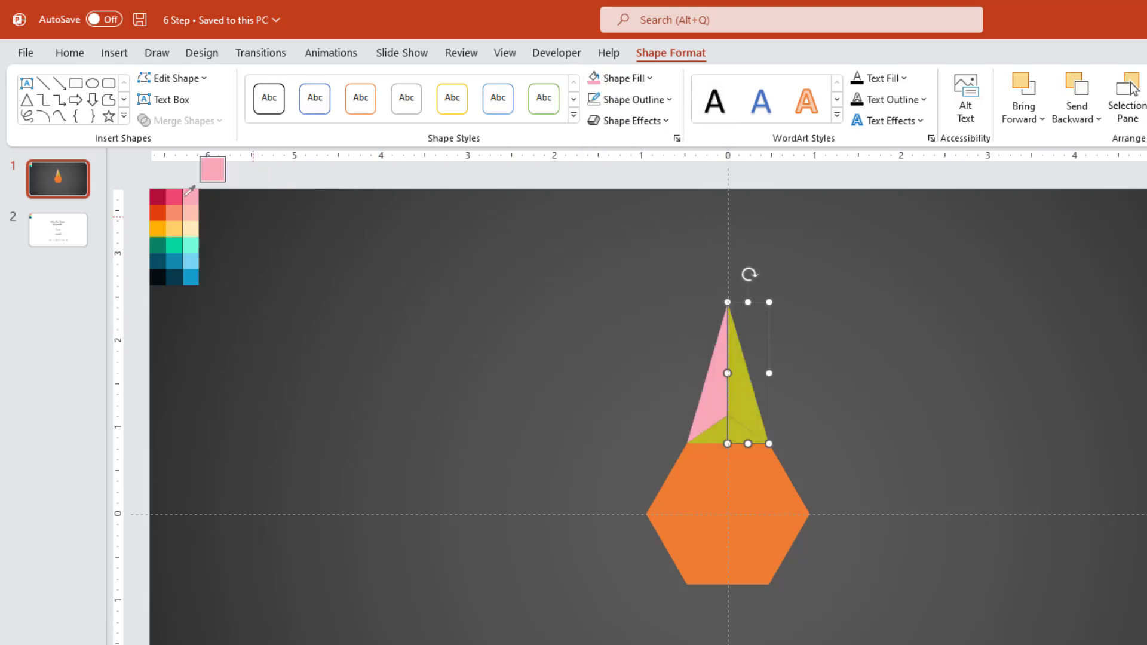
pyautogui.click(179, 195)
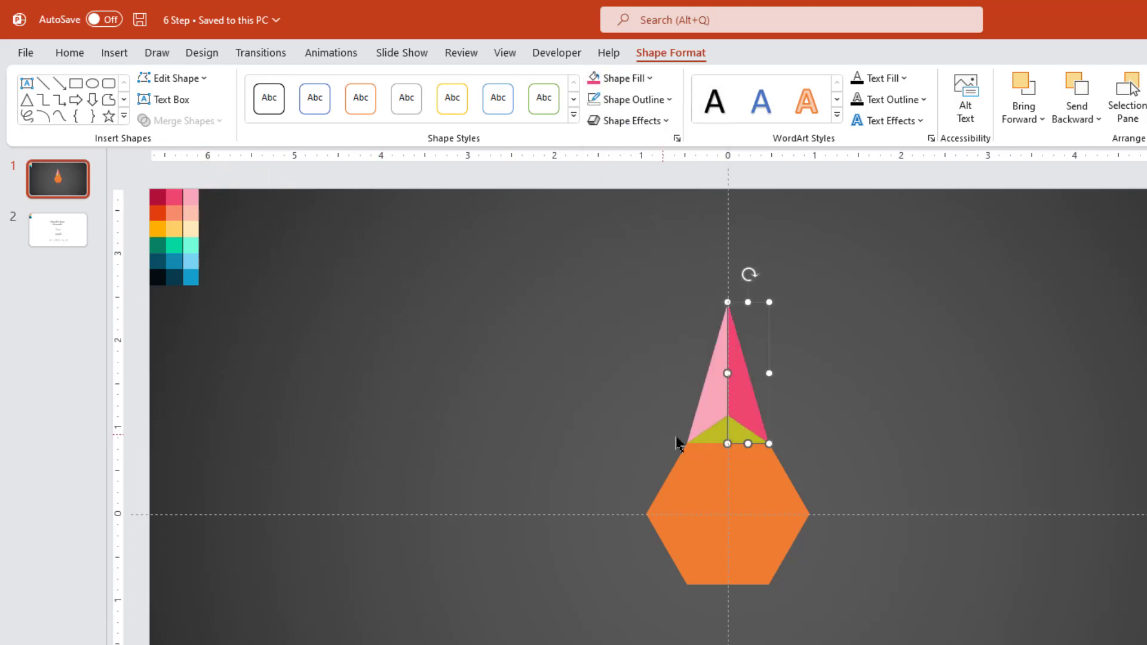
# Colour the small base triangle crimson, then group the three pieces into one arm.
pyautogui.click(708, 432)
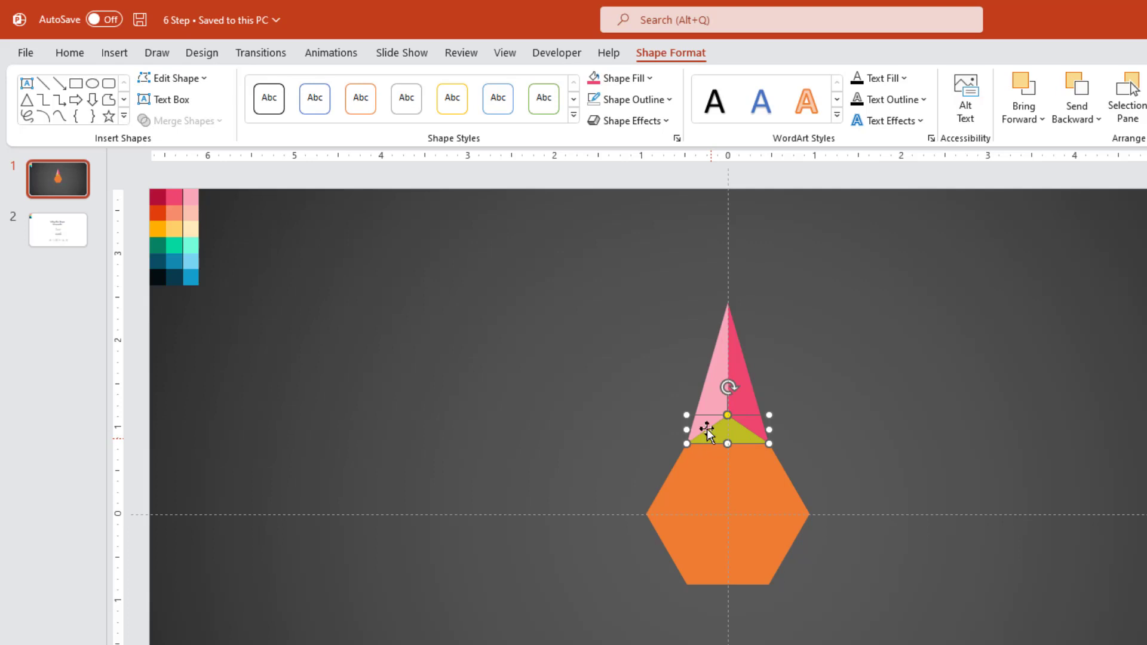
pyautogui.click(645, 78)
pyautogui.click(629, 353)
pyautogui.click(163, 193)
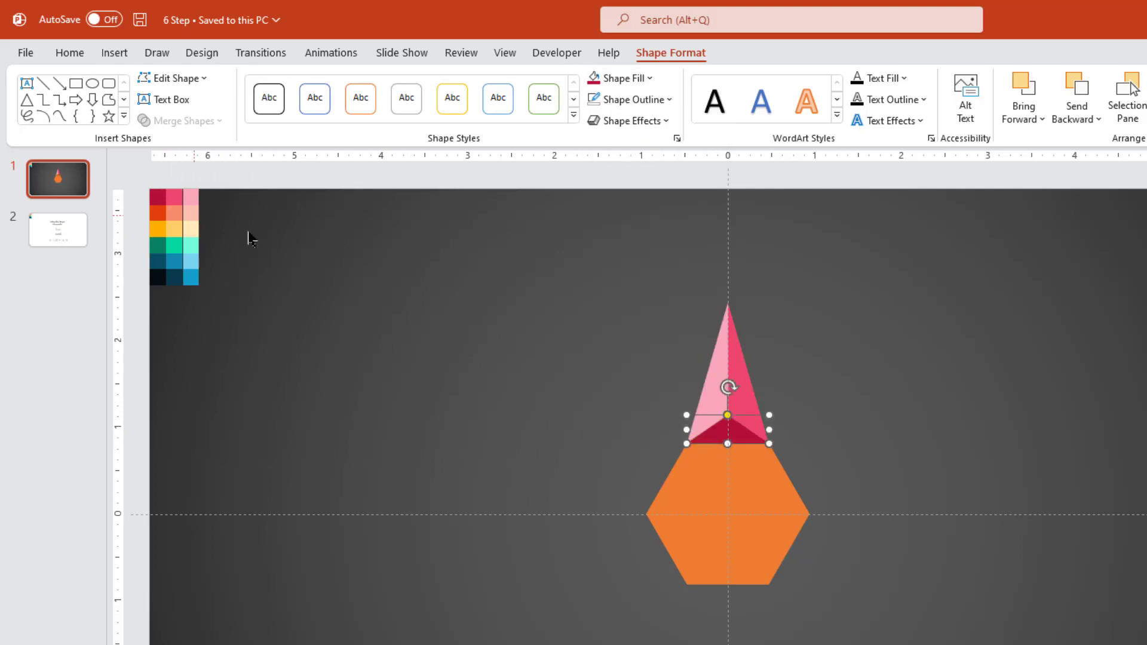
pyautogui.click(245, 235)
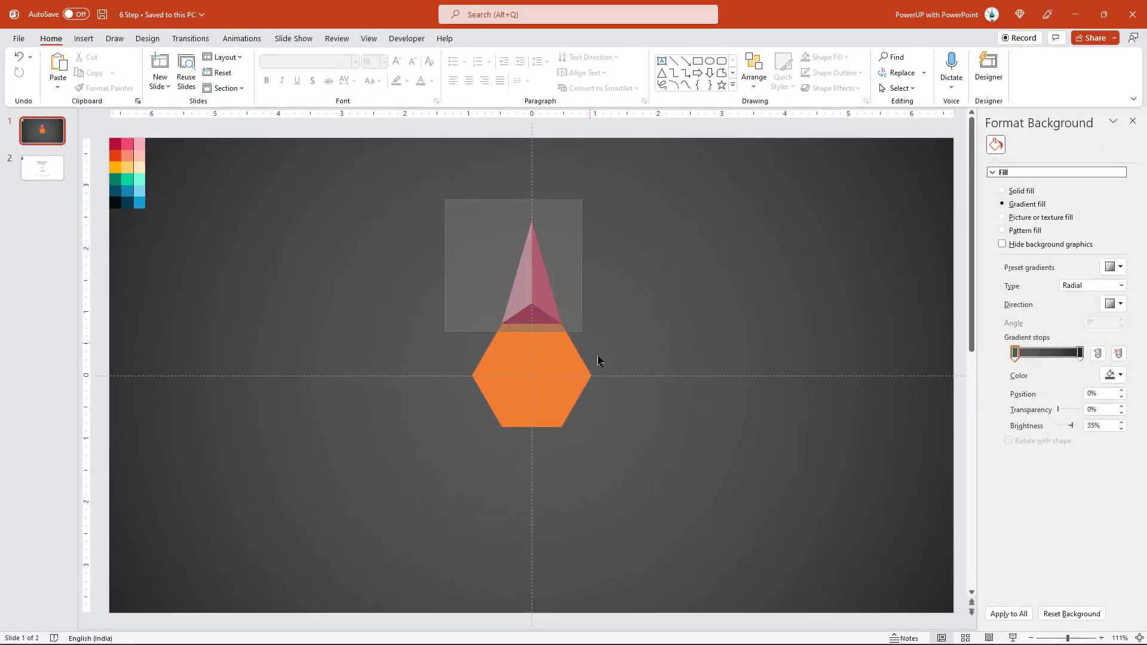
pyautogui.moveTo(444, 199); pyautogui.dragTo(602, 362)
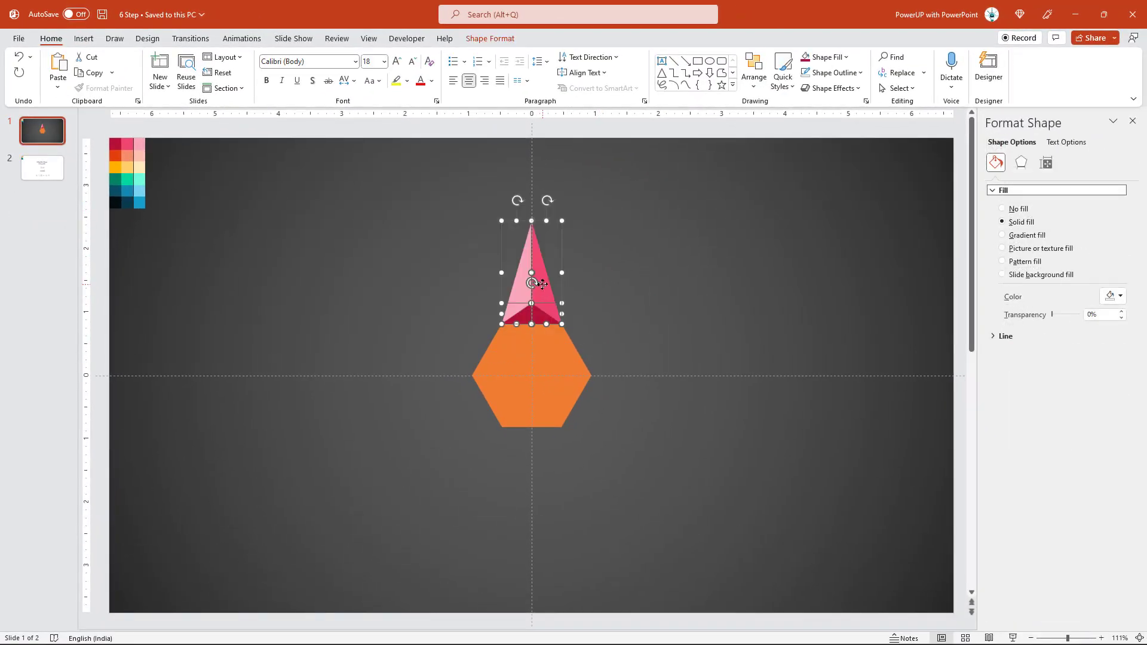
pyautogui.rightClick(542, 284)
pyautogui.moveTo(628, 339)
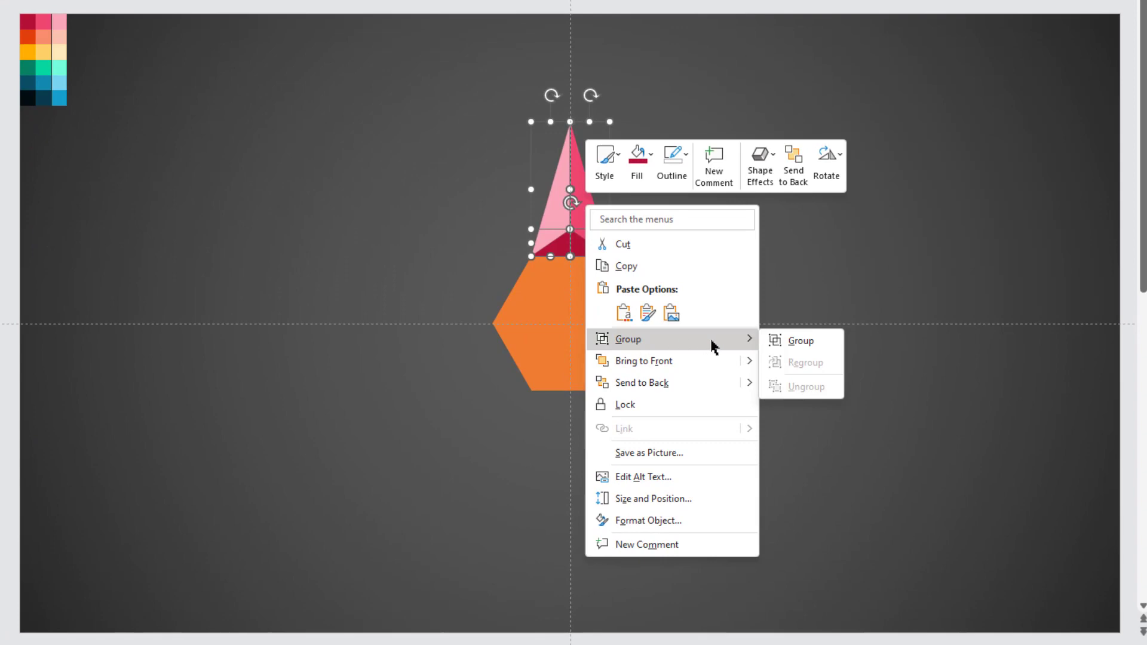
pyautogui.click(796, 341)
# Duplicate and rotate the arm onto the hexagon's upper-right, lower-right and bottom edges.
pyautogui.hotkey('ctrl', 'd')
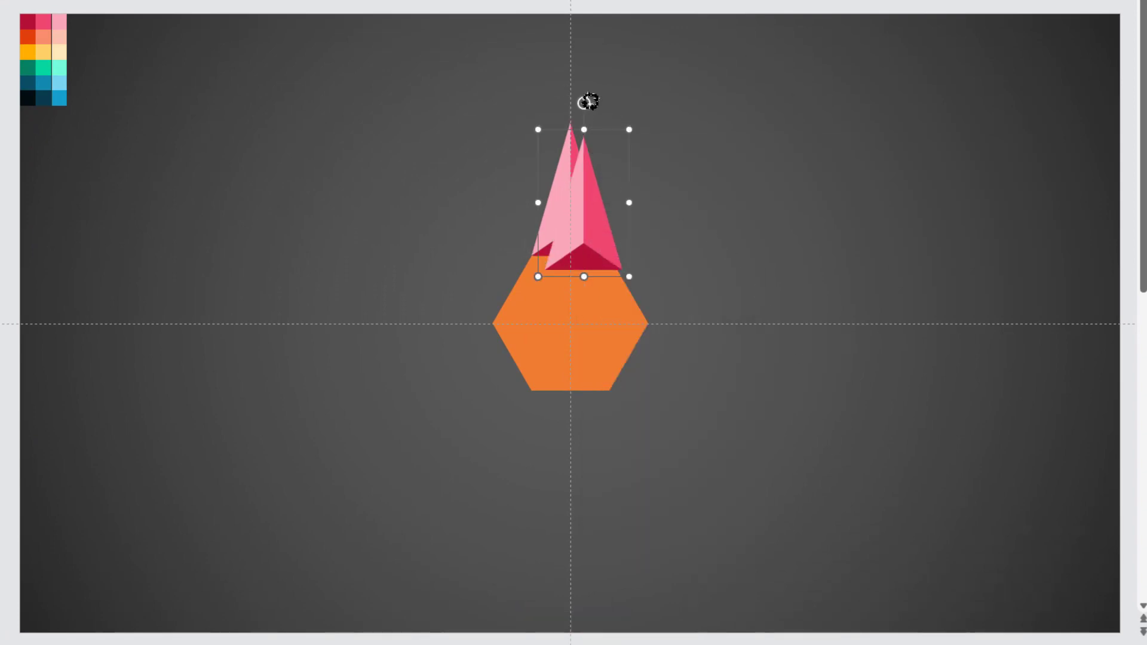
pyautogui.moveTo(589, 102)
pyautogui.mouseDown()
pyautogui.moveTo(656, 145)
pyautogui.moveTo(664, 164)
pyautogui.mouseUp()
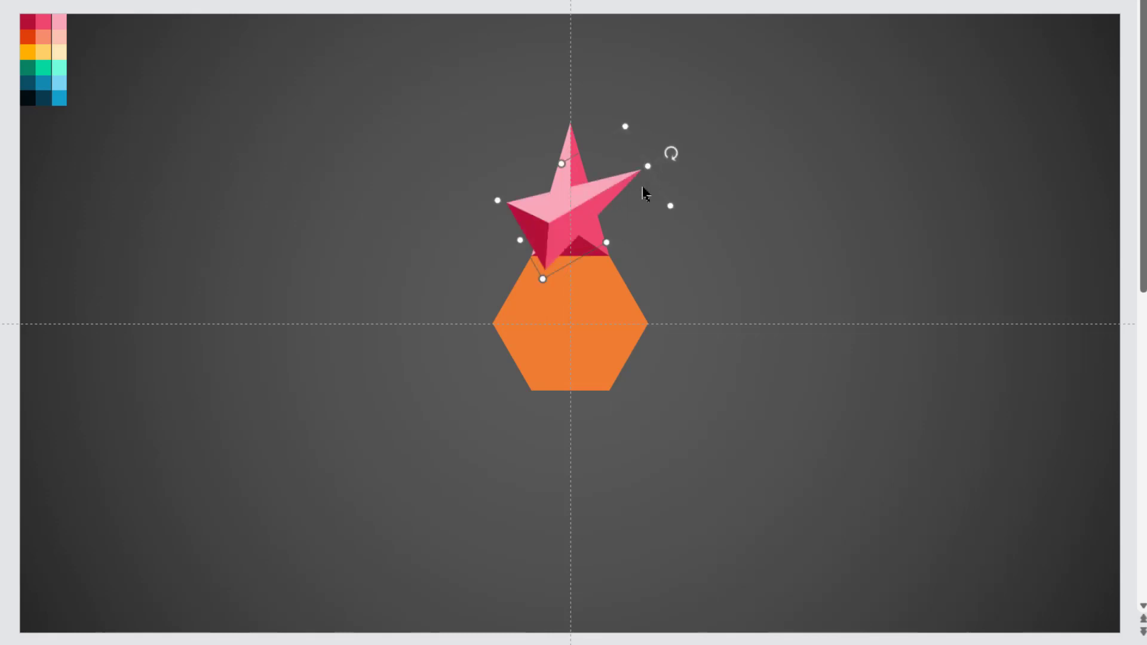
pyautogui.moveTo(626, 231); pyautogui.dragTo(732, 286)
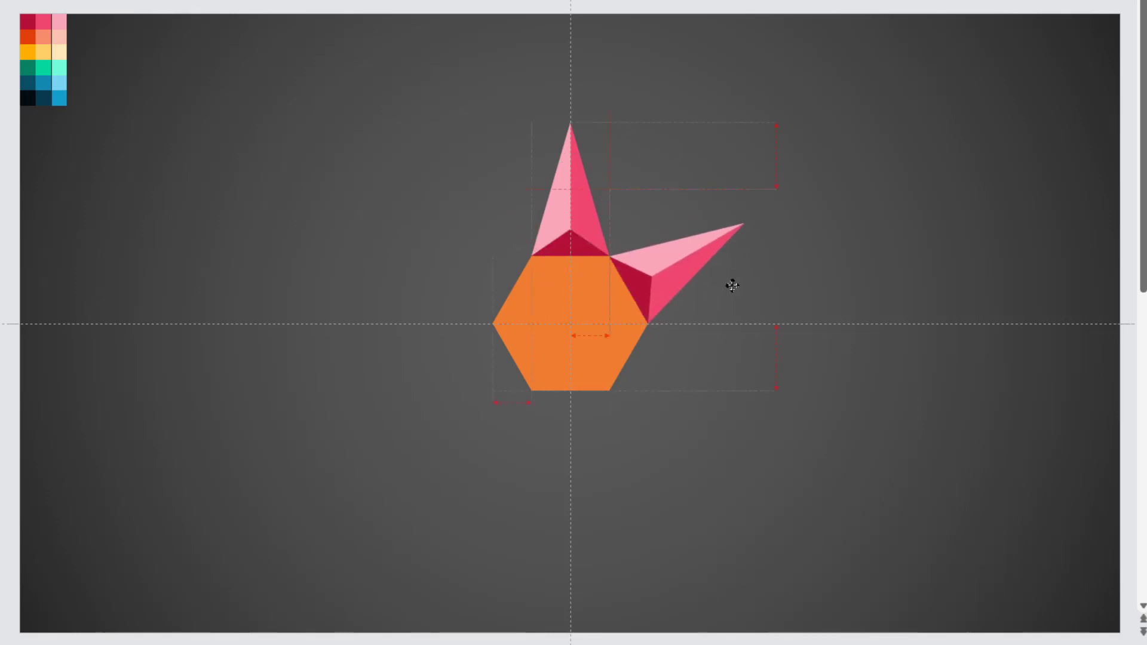
pyautogui.hotkey('ctrl', 'd')
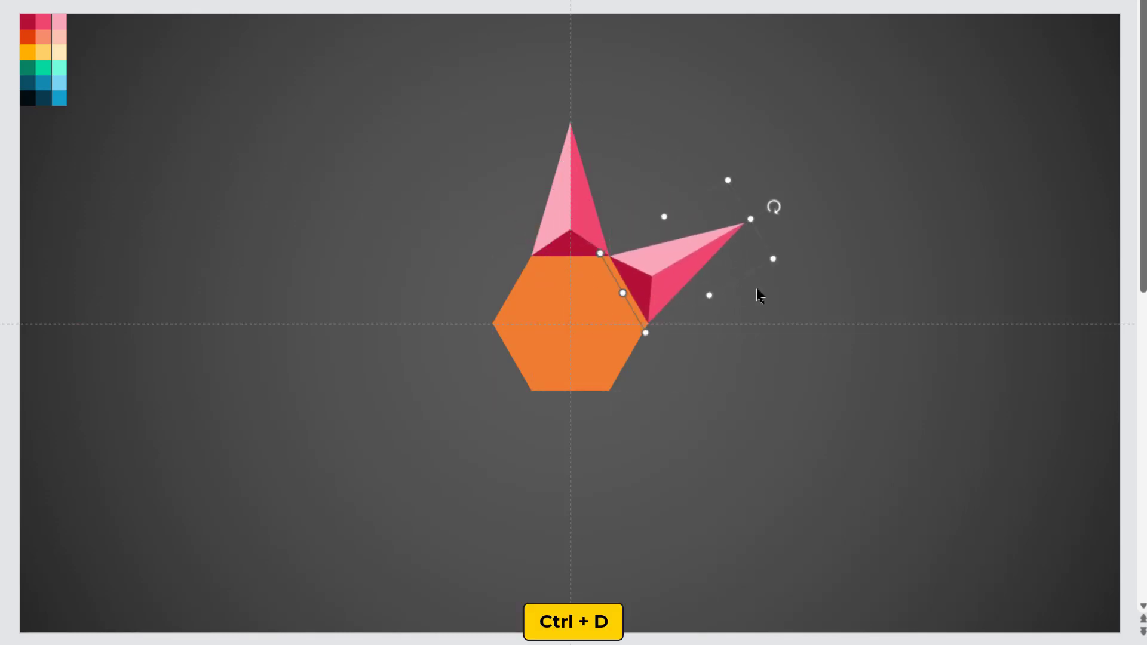
pyautogui.moveTo(890, 271); pyautogui.dragTo(878, 383)
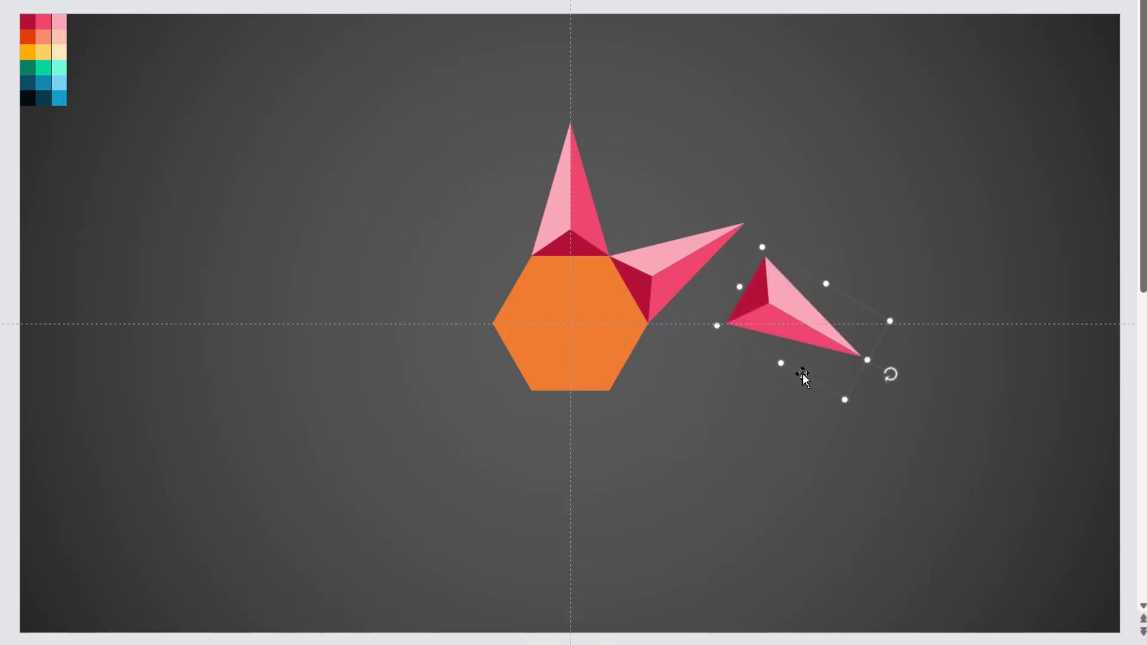
pyautogui.moveTo(800, 374); pyautogui.dragTo(688, 440)
pyautogui.click(849, 359)
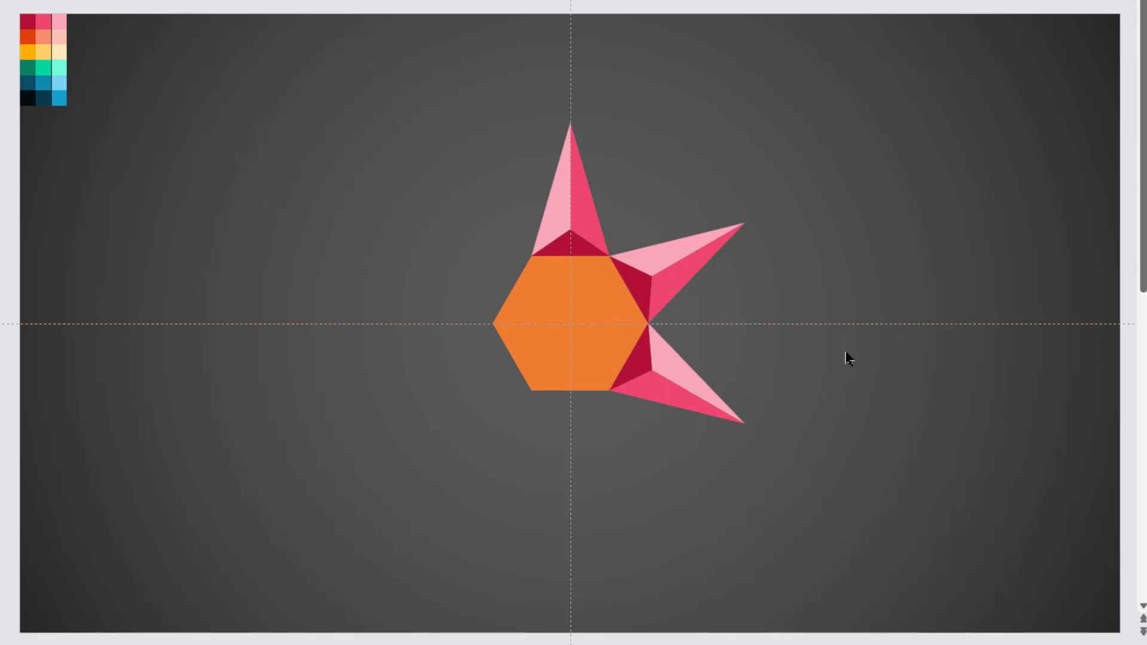
pyautogui.click(735, 414)
pyautogui.hotkey('ctrl', 'd')
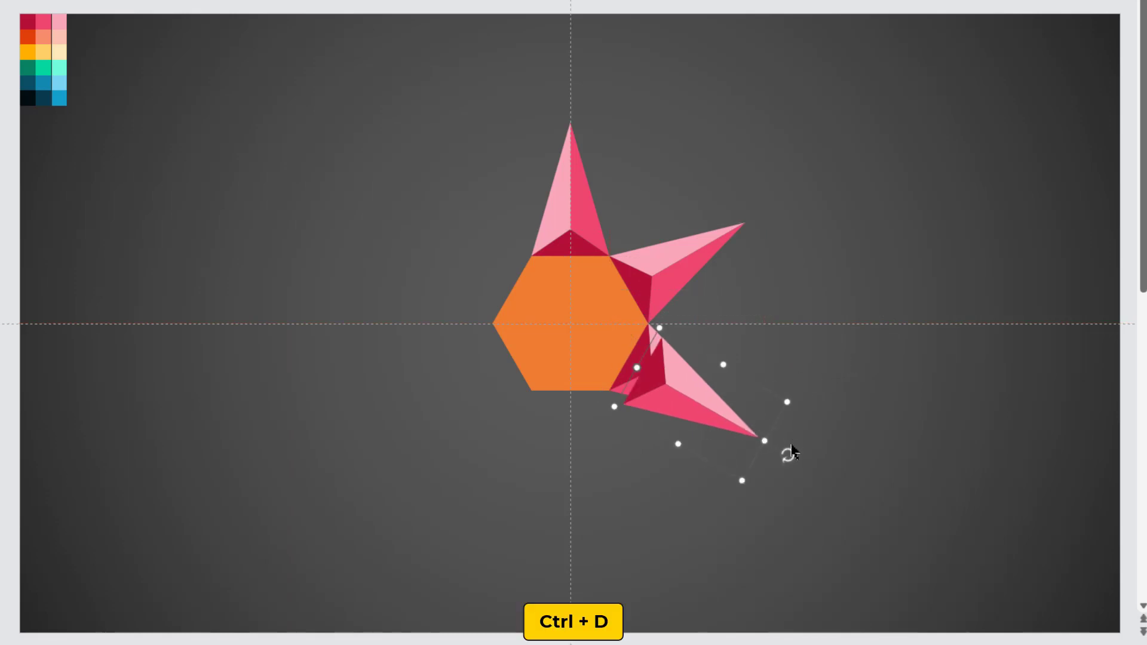
pyautogui.moveTo(791, 452); pyautogui.dragTo(687, 485)
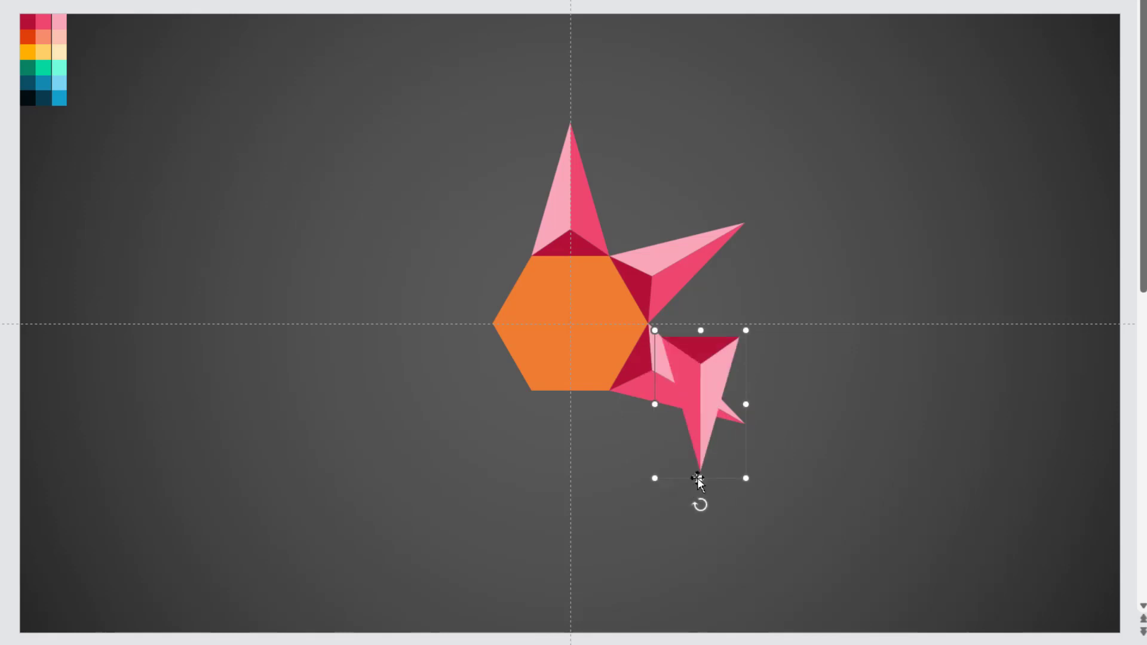
pyautogui.moveTo(743, 433); pyautogui.dragTo(615, 485)
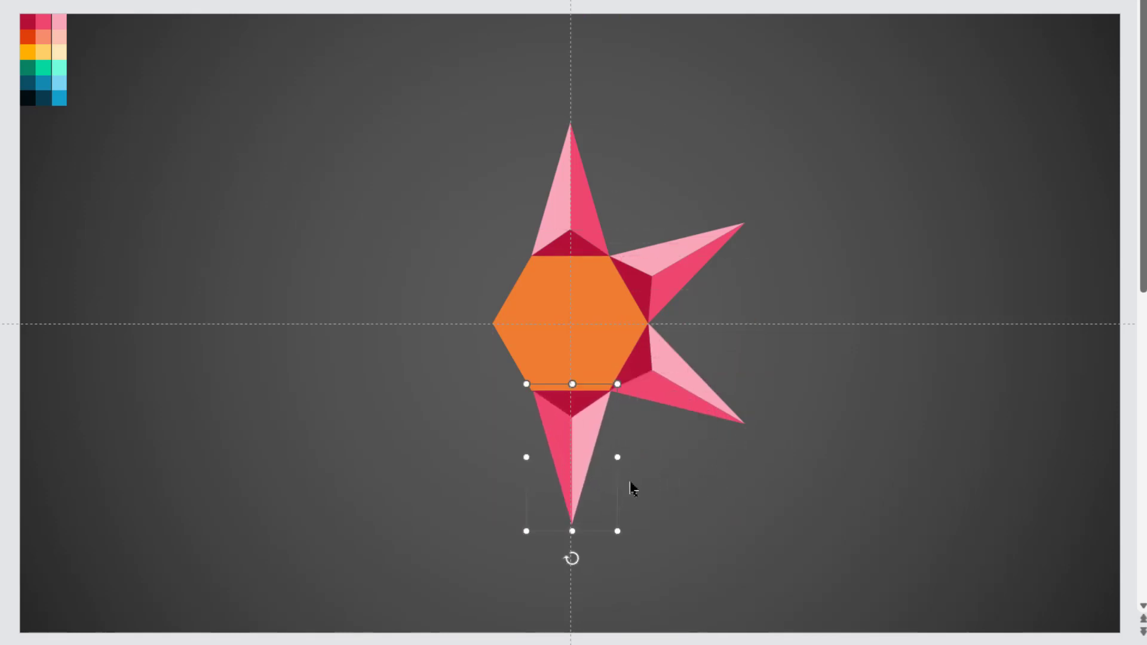
# Add two more rotated arm copies on the hexagon's lower-left and upper-left edges.
pyautogui.hotkey('ctrl', 'd')
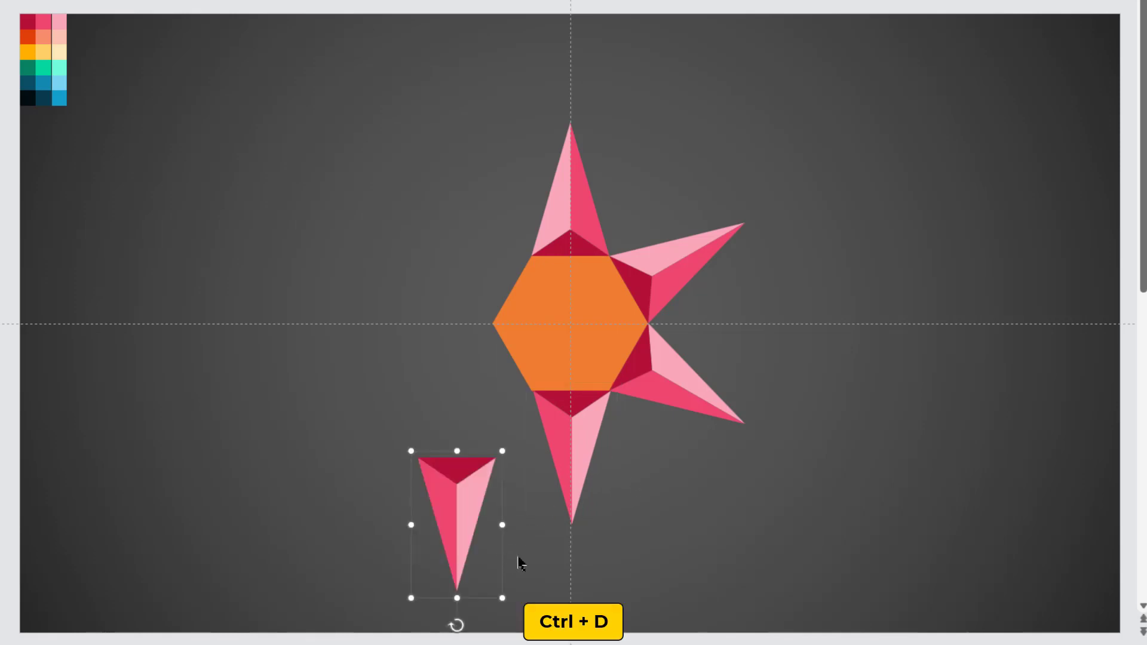
pyautogui.moveTo(459, 625); pyautogui.dragTo(405, 547)
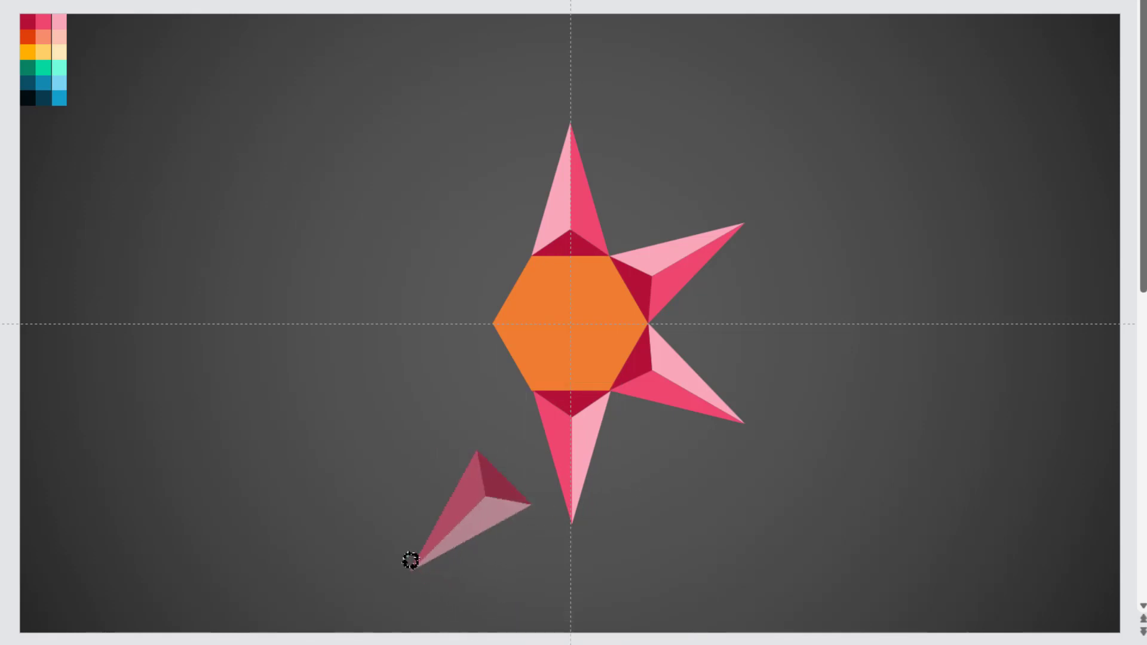
pyautogui.moveTo(487, 562); pyautogui.dragTo(487, 424)
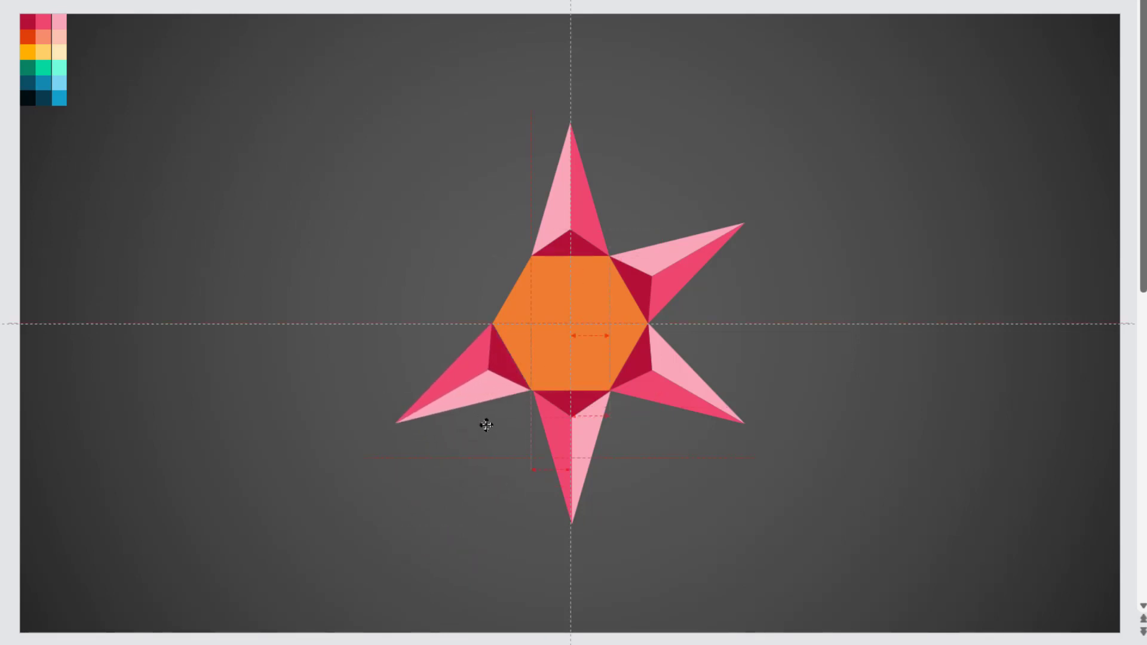
pyautogui.hotkey('ctrl', 'd')
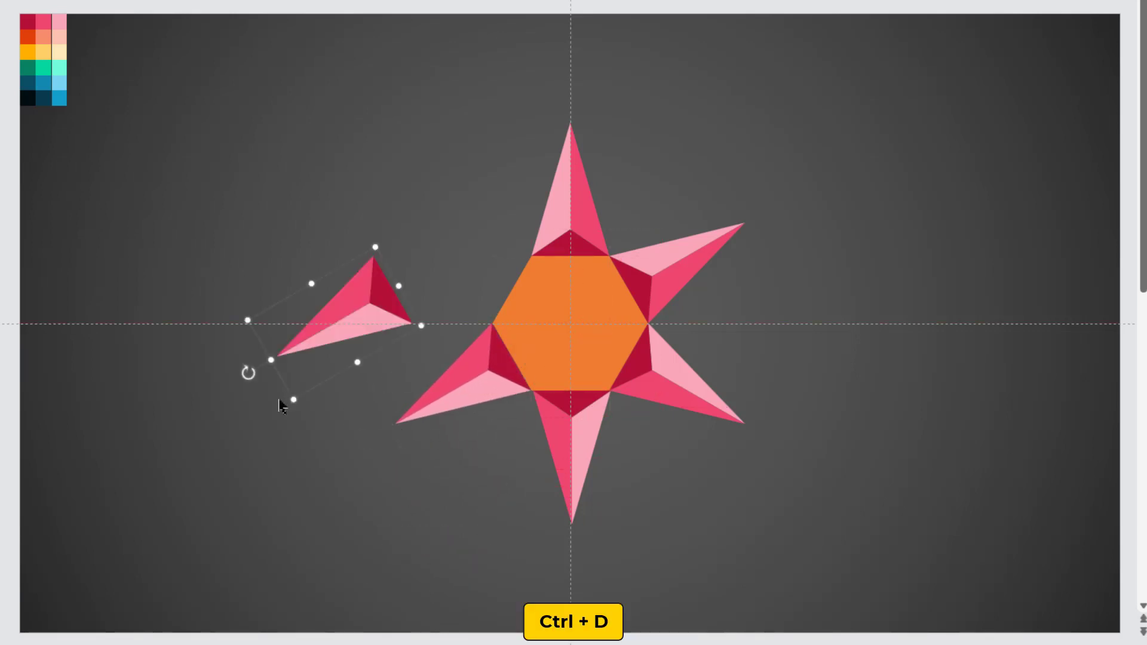
pyautogui.moveTo(248, 374); pyautogui.dragTo(306, 295)
pyautogui.moveTo(383, 297); pyautogui.dragTo(502, 229)
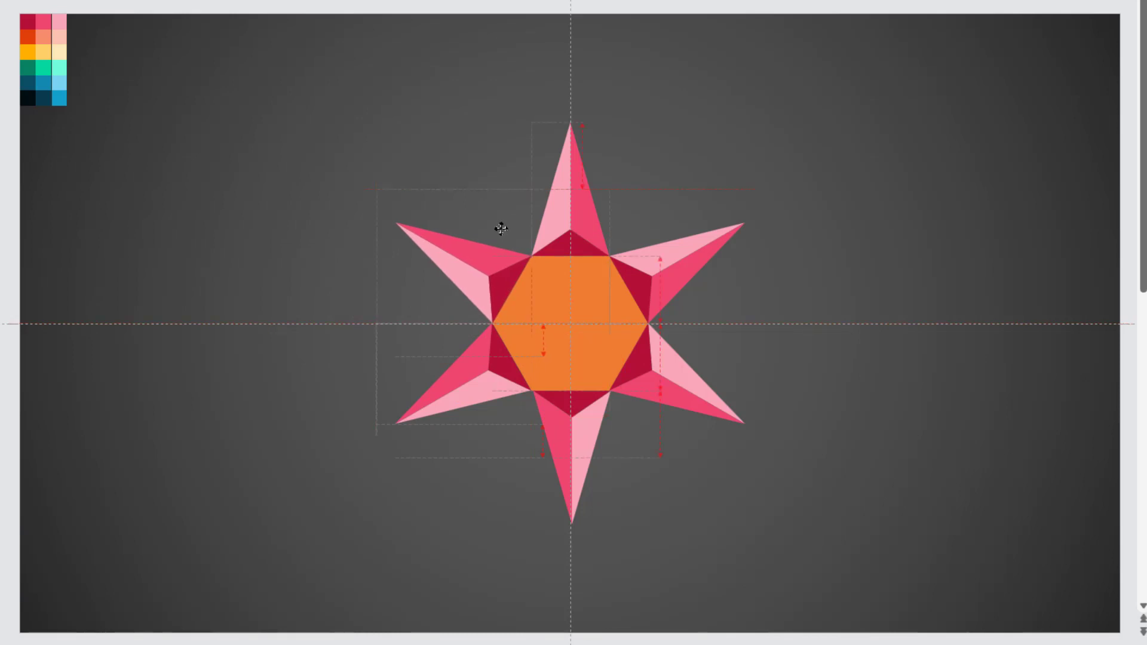
pyautogui.click(512, 242)
# Move the orange hexagon out of the star and delete it.
pyautogui.click(820, 321)
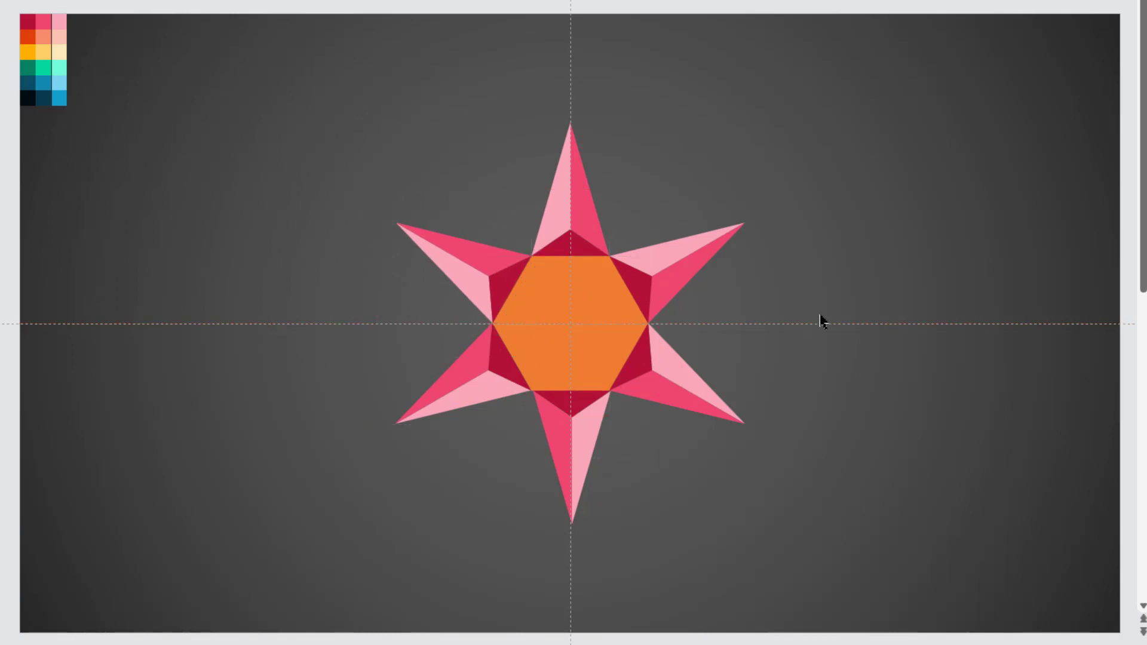
pyautogui.click(577, 328)
pyautogui.moveTo(544, 313); pyautogui.dragTo(871, 253)
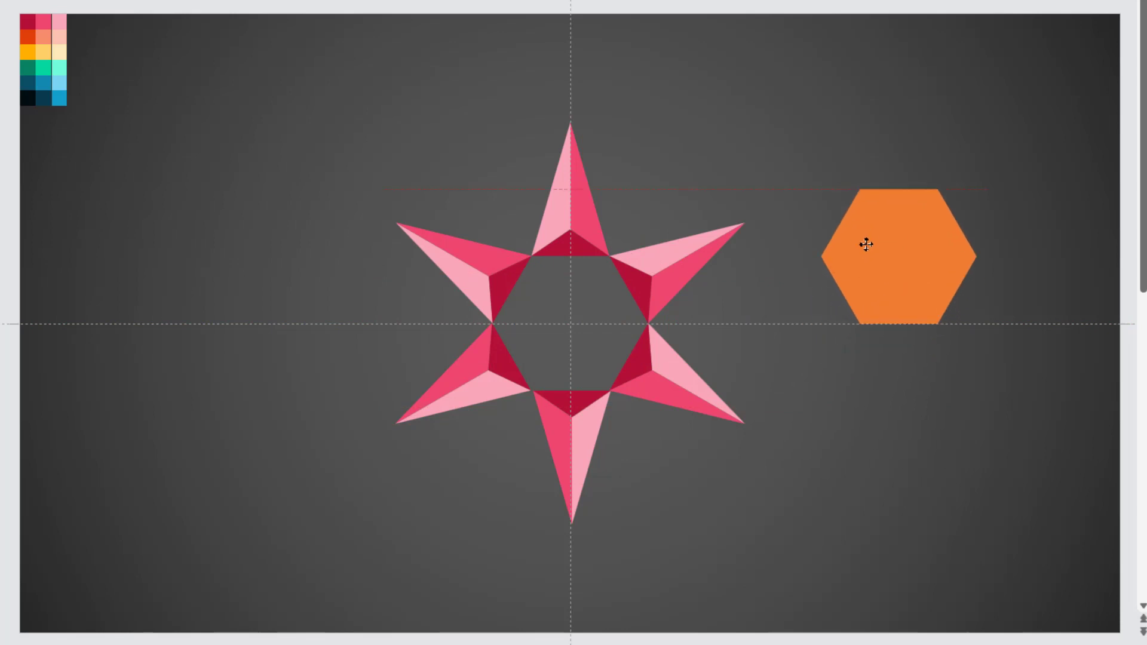
pyautogui.press('Delete')
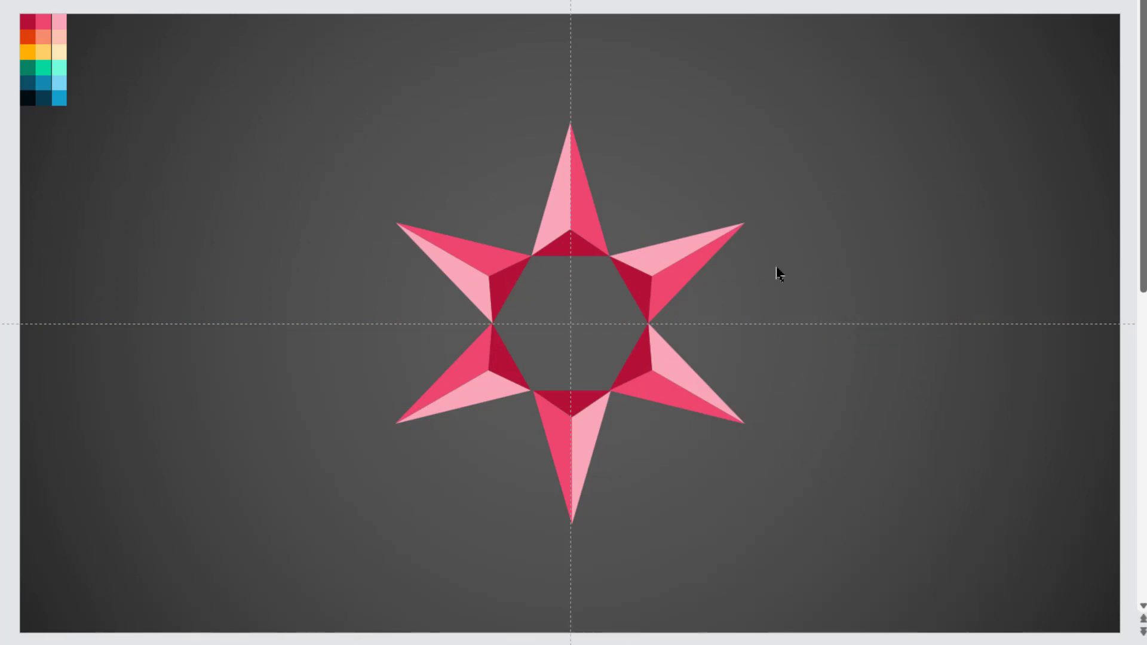
# Recolour the upper-right arm's facets in light peach and two orange shades sampled from the swatches.
pyautogui.click(654, 258)
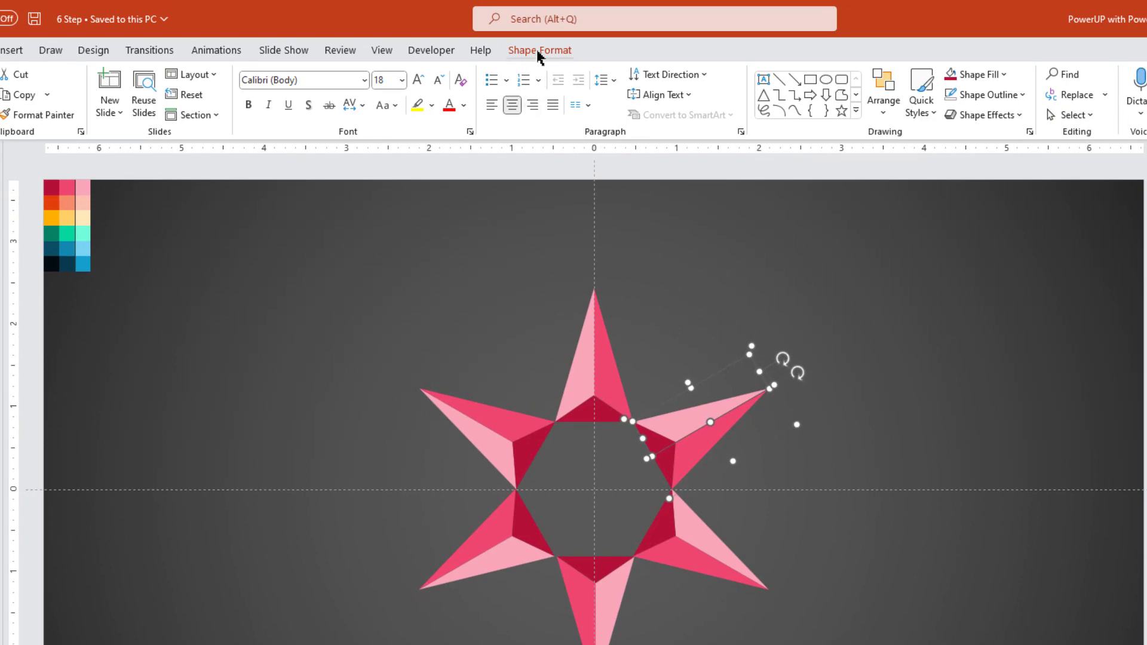
pyautogui.click(540, 50)
pyautogui.click(515, 74)
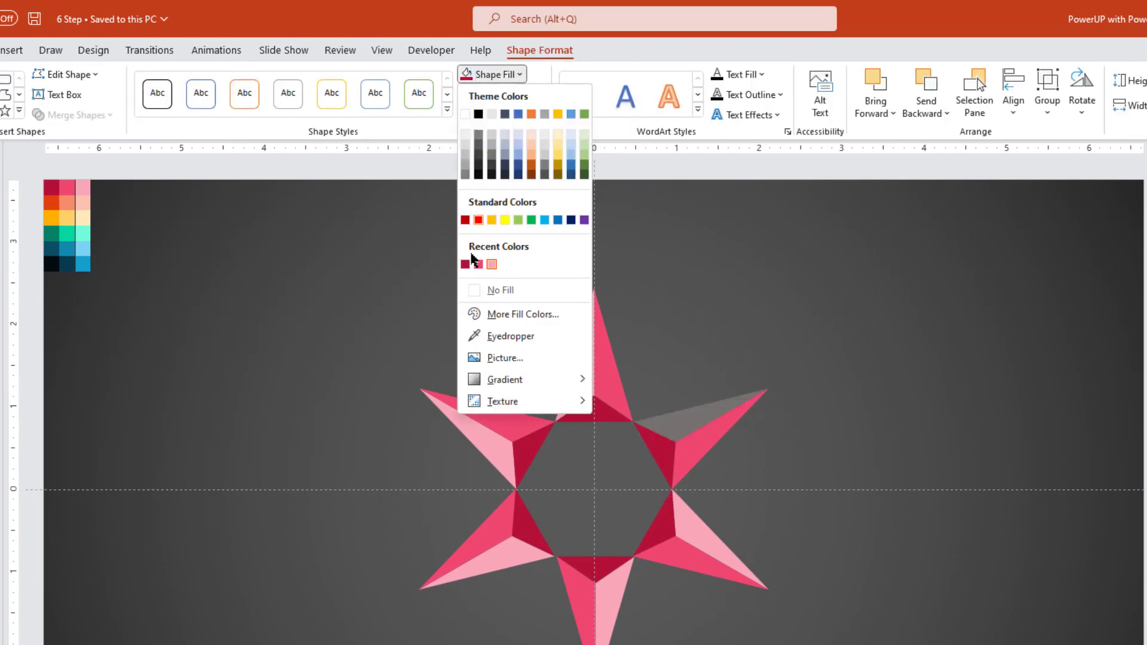
pyautogui.click(487, 336)
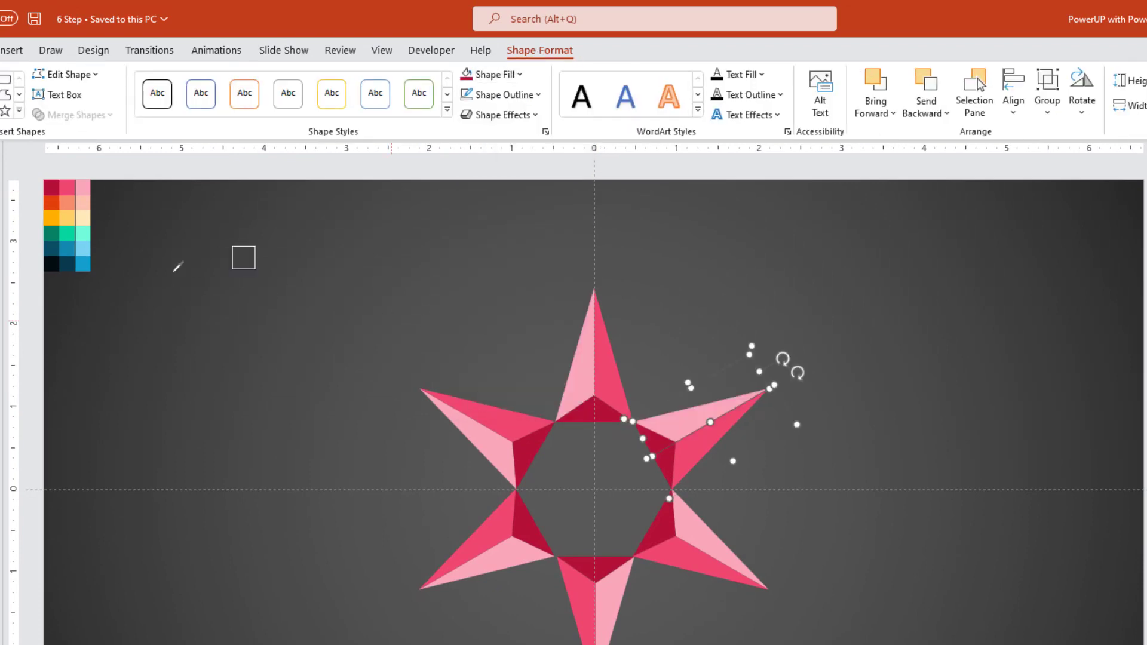
pyautogui.click(88, 201)
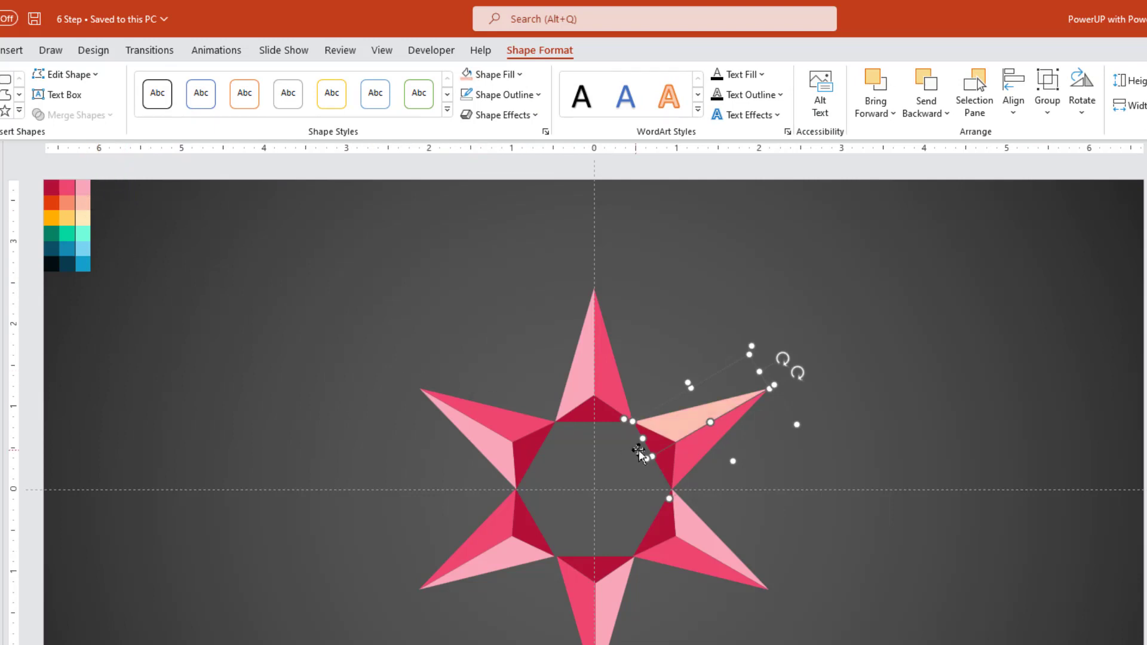
pyautogui.click(495, 74)
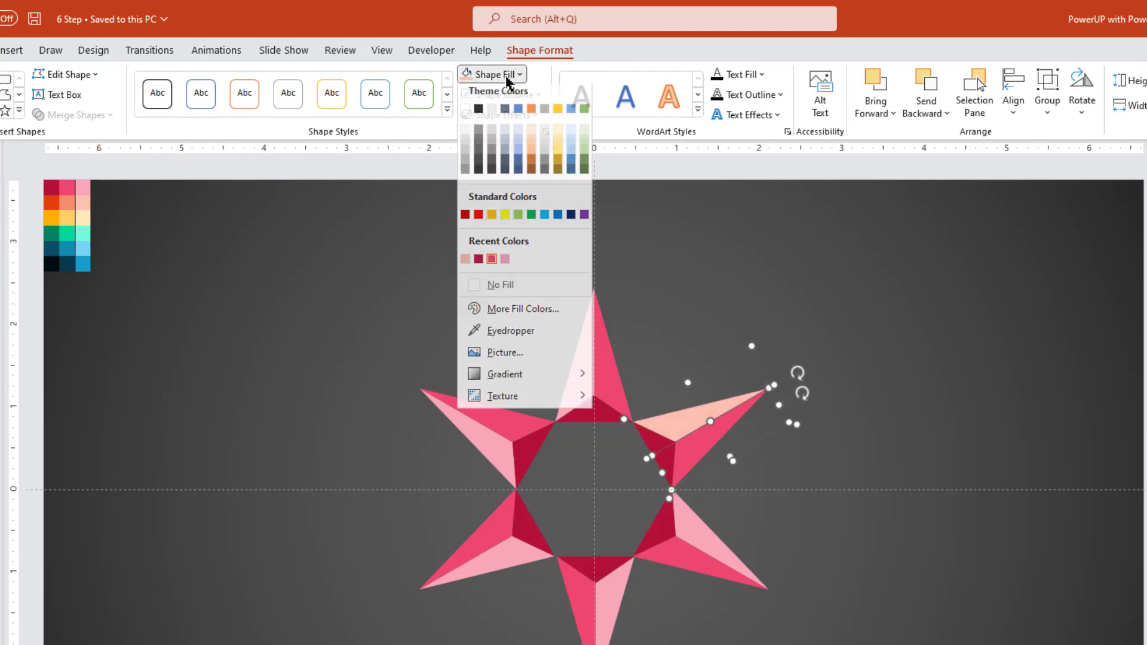
pyautogui.click(502, 336)
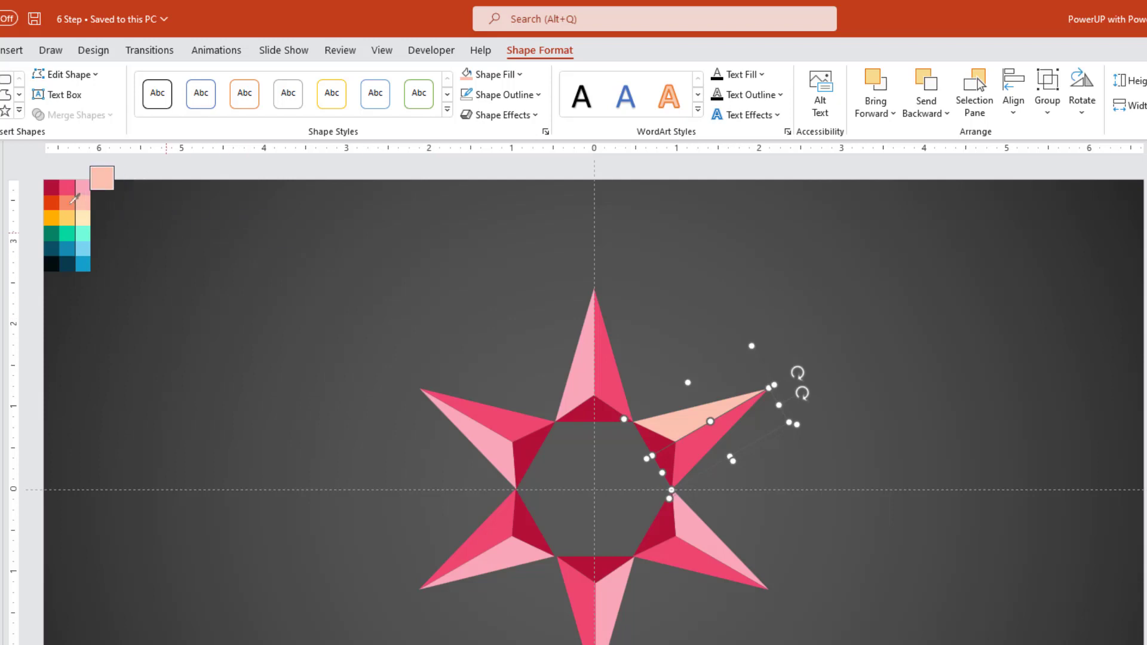
pyautogui.click(54, 202)
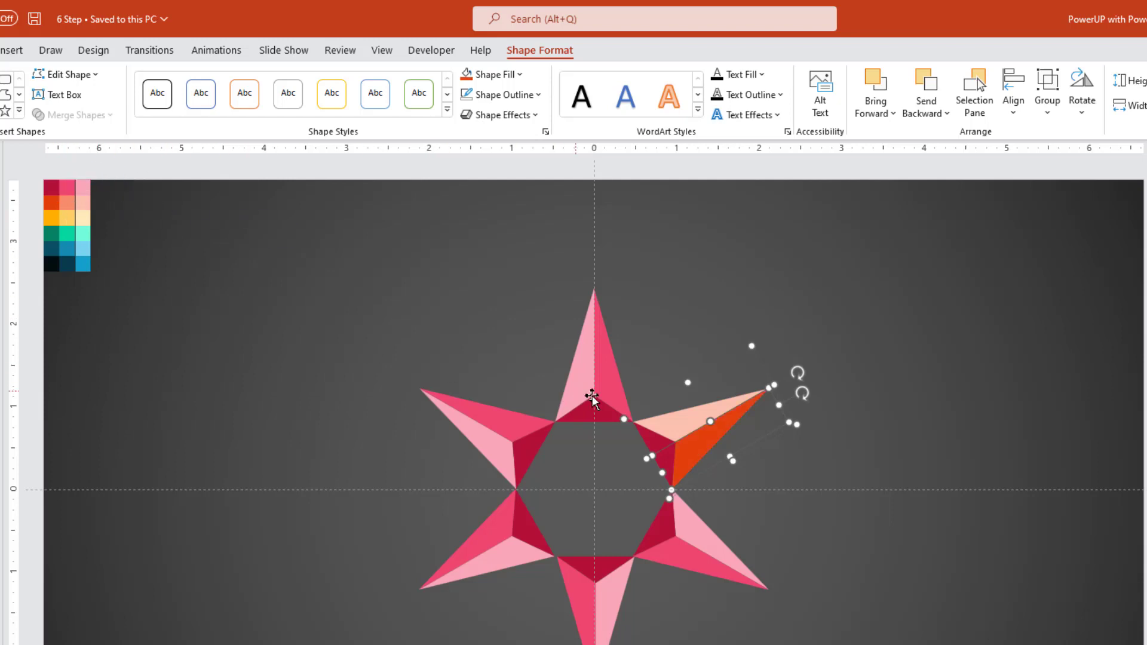
pyautogui.click(504, 74)
pyautogui.click(488, 336)
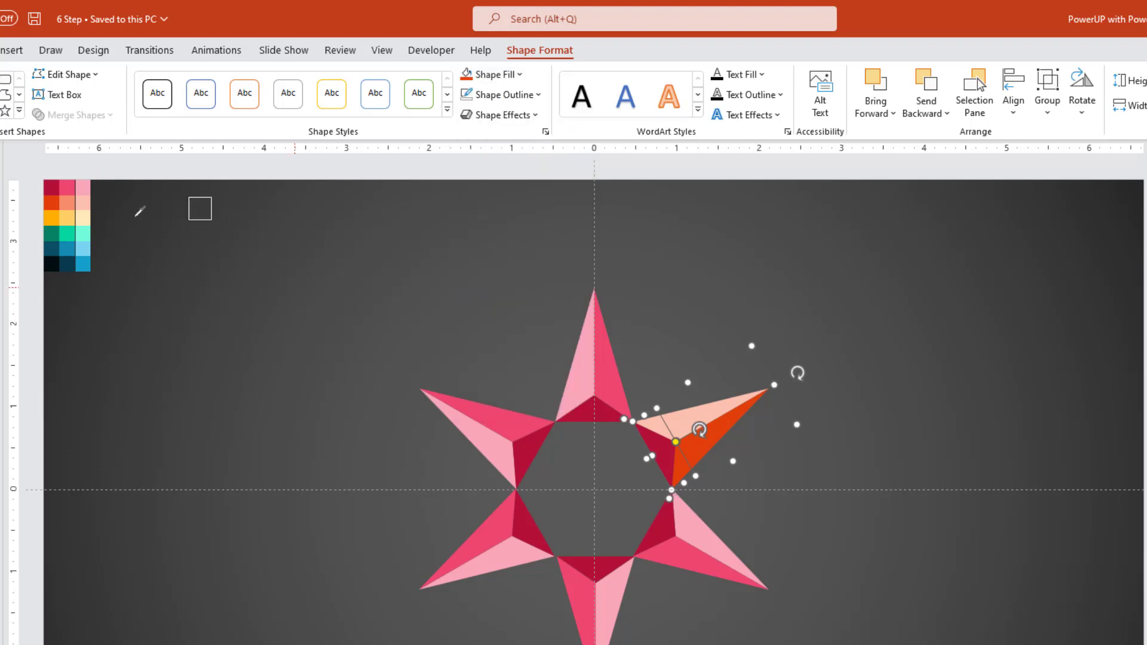
pyautogui.click(104, 192)
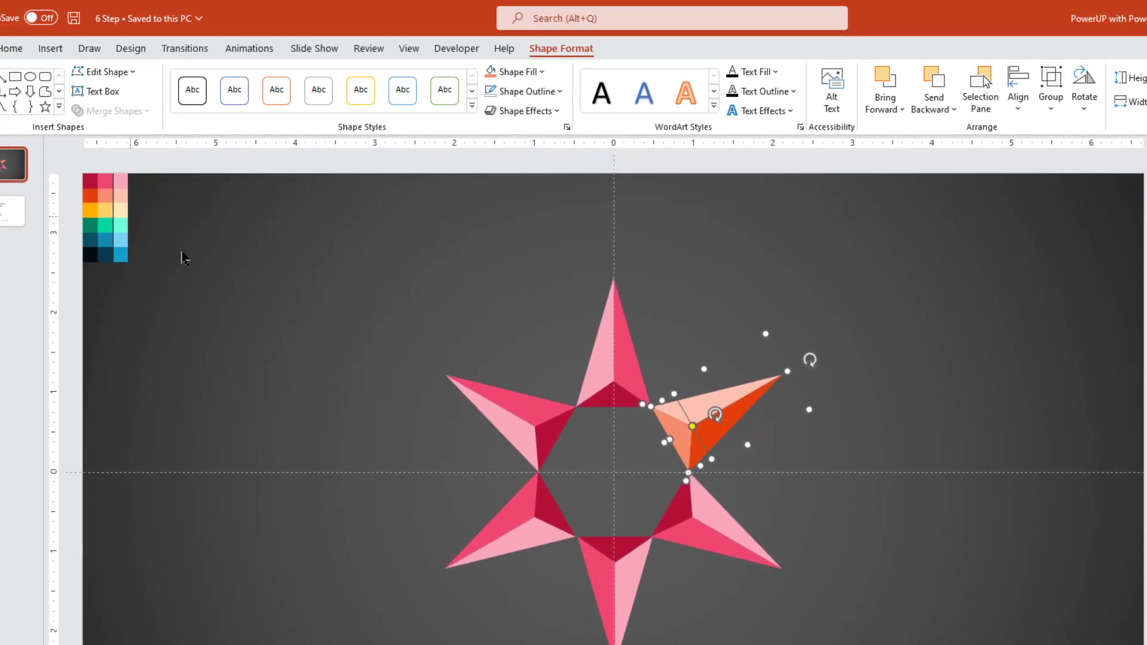
pyautogui.click(682, 504)
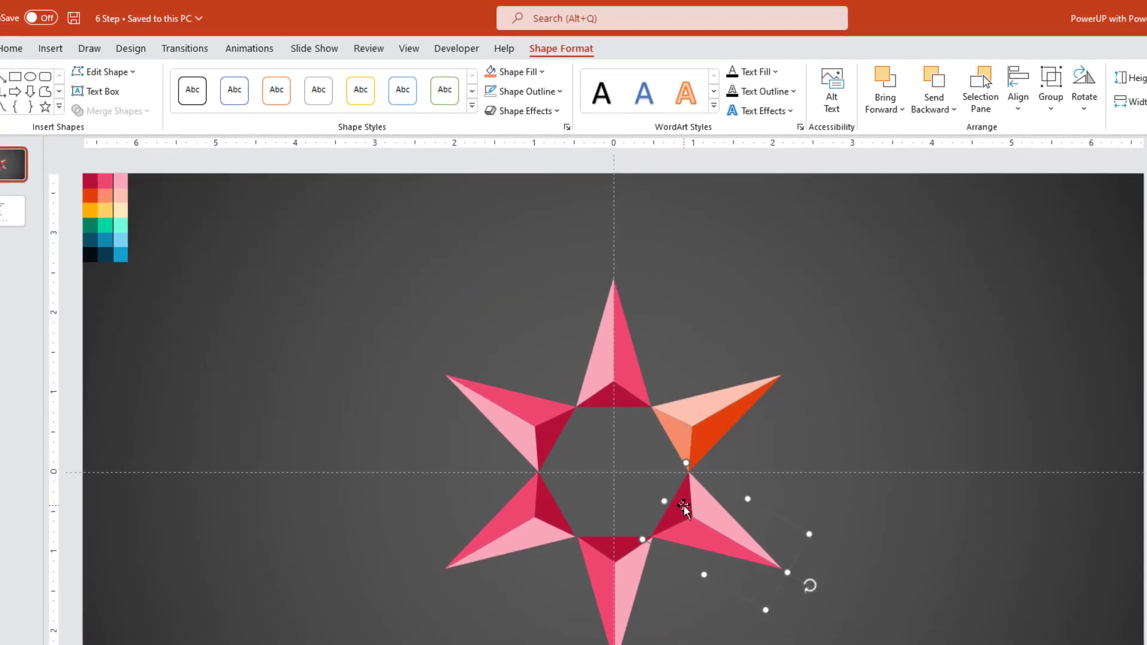
# Recolour the lower-right arm's facets in yellow and amber from the swatch palette.
pyautogui.click(518, 72)
pyautogui.click(505, 324)
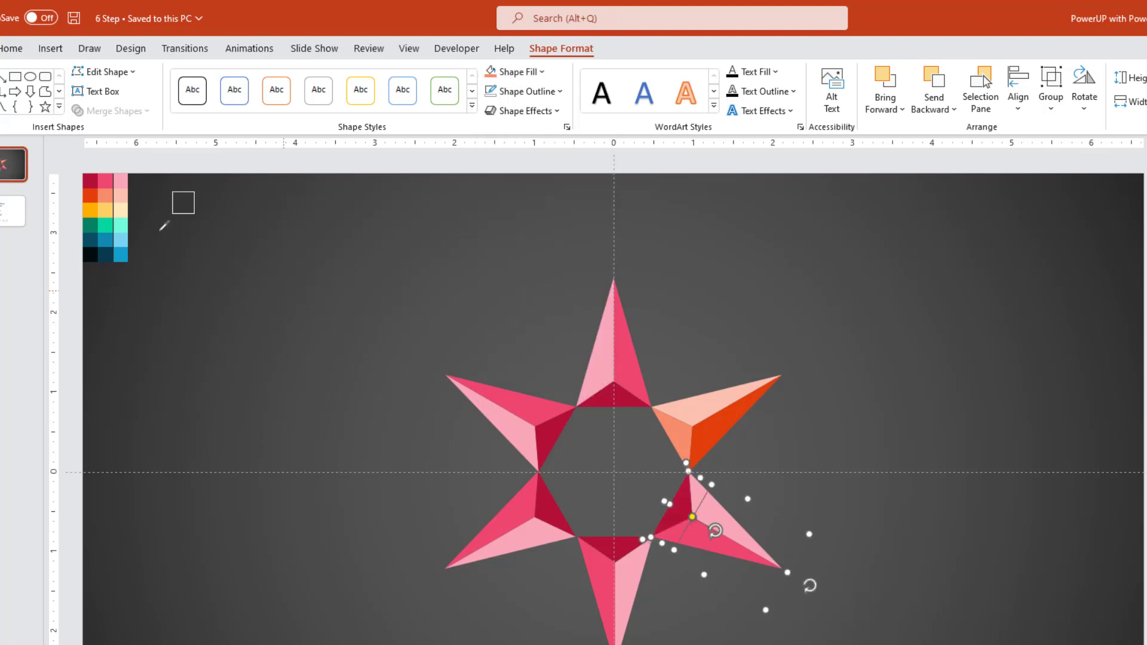
pyautogui.click(709, 514)
pyautogui.click(518, 72)
pyautogui.click(504, 324)
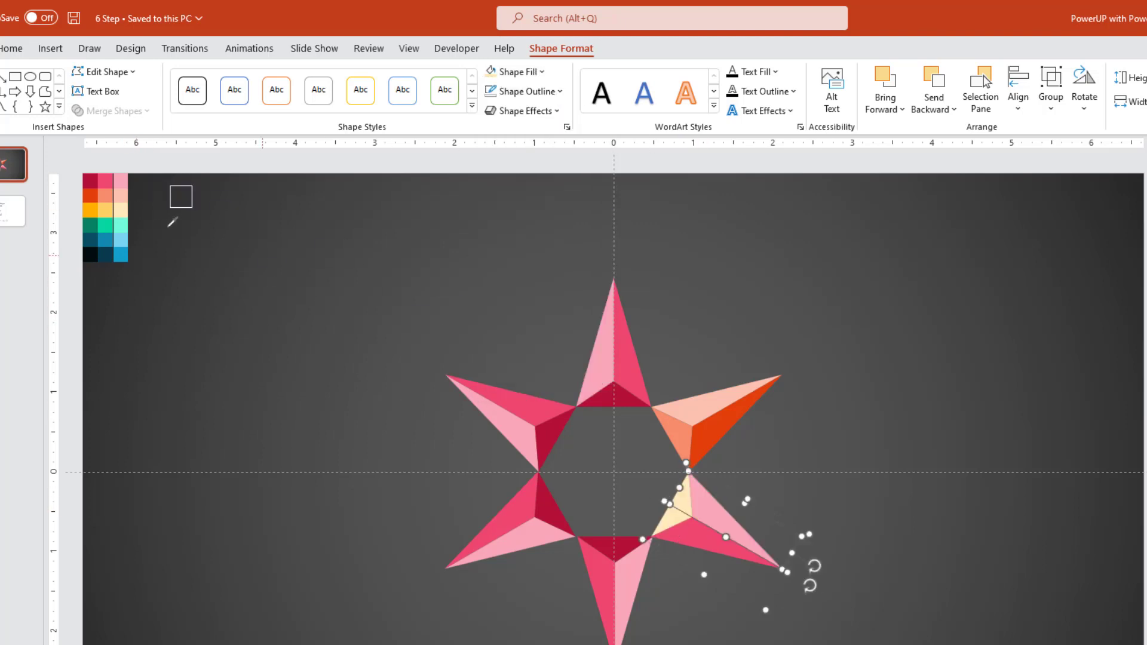
pyautogui.click(110, 205)
pyautogui.click(678, 509)
pyautogui.click(519, 72)
pyautogui.click(505, 325)
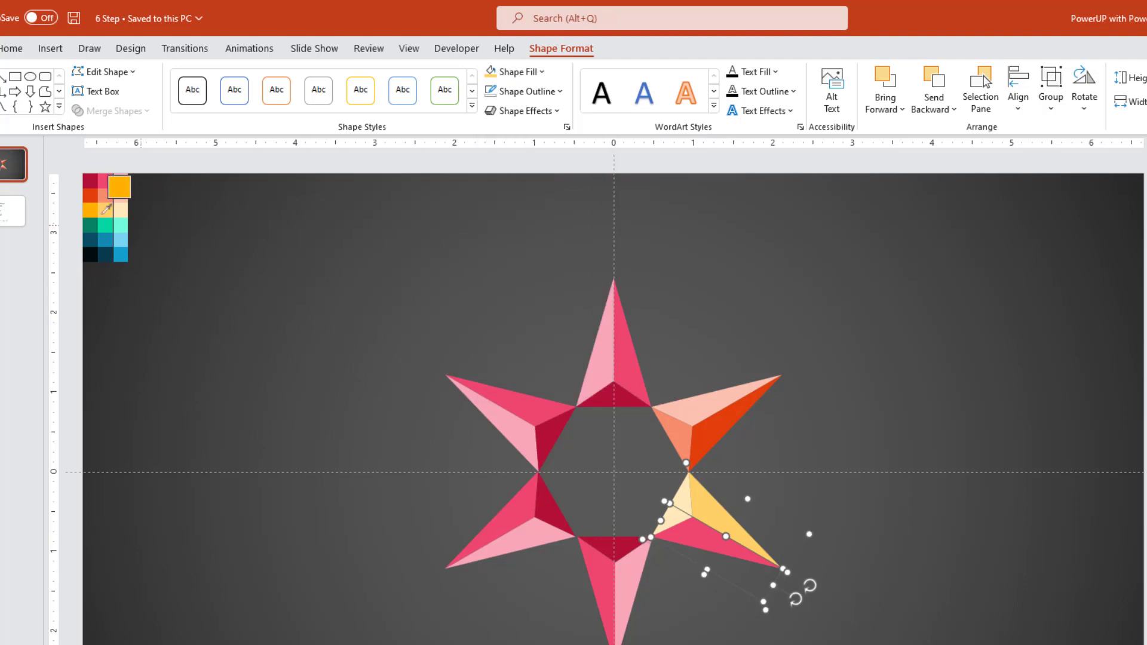
pyautogui.click(105, 210)
# Colour the bottom arm's facets mint, green and dark green.
pyautogui.click(609, 545)
pyautogui.click(518, 72)
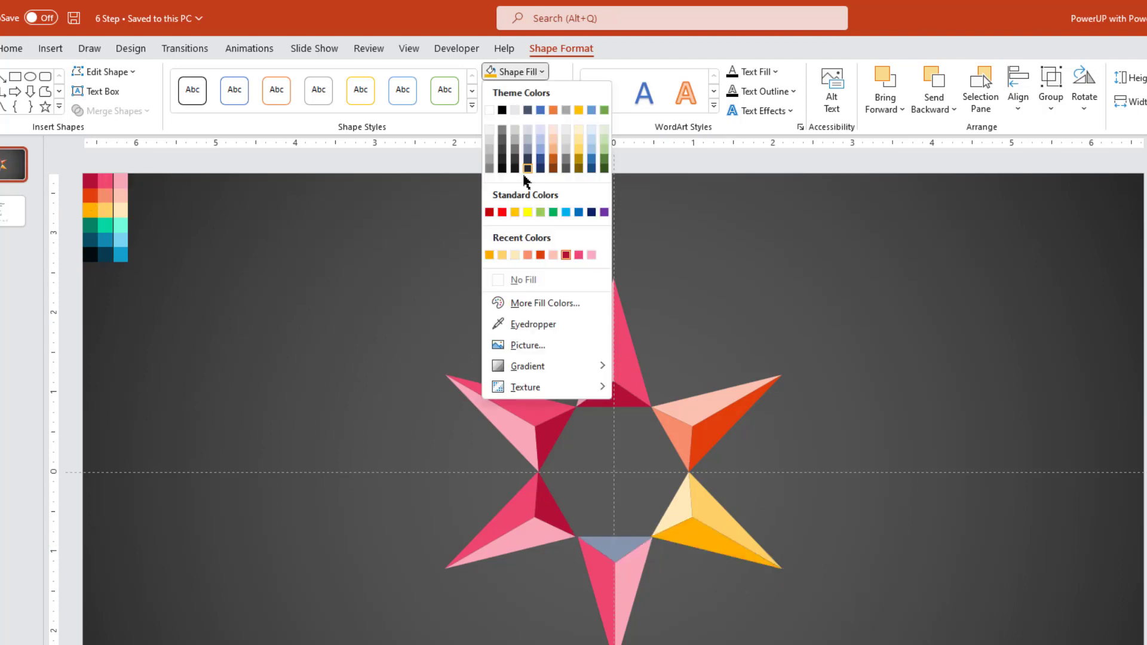
pyautogui.click(505, 324)
pyautogui.click(120, 224)
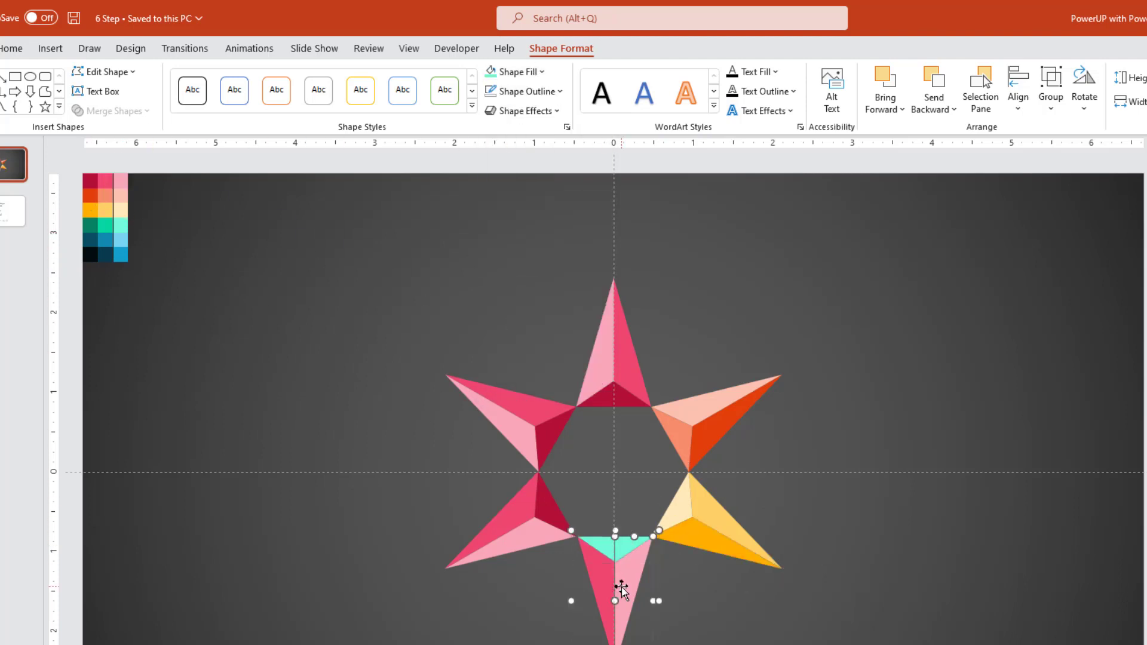
pyautogui.click(518, 72)
pyautogui.click(505, 325)
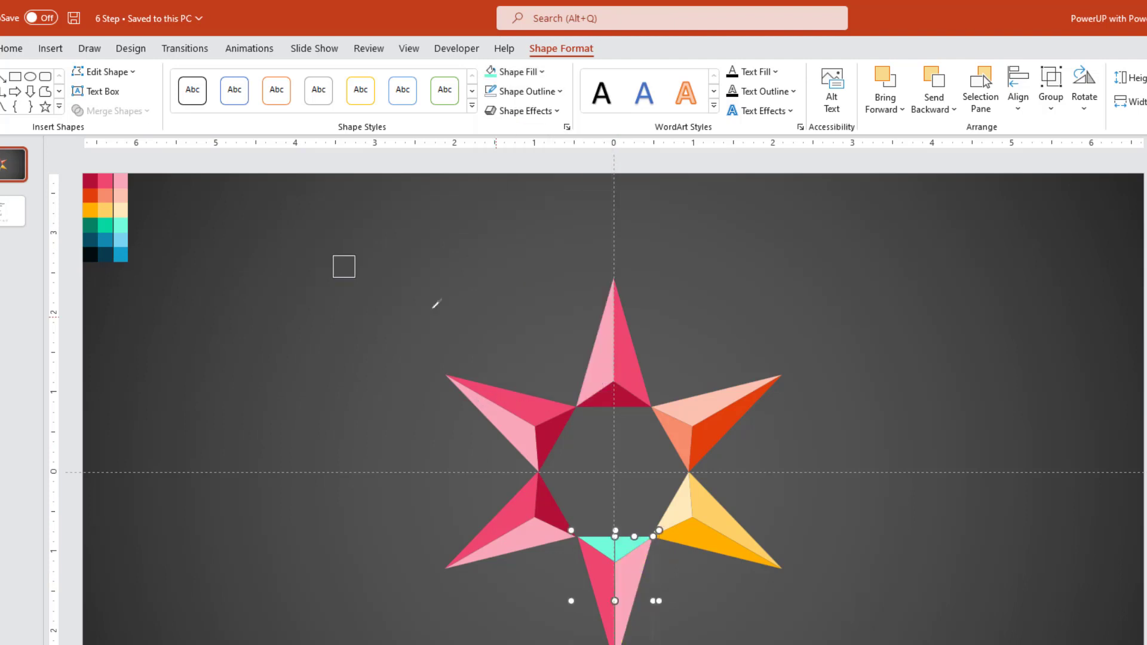
pyautogui.click(106, 224)
pyautogui.click(599, 564)
pyautogui.click(518, 72)
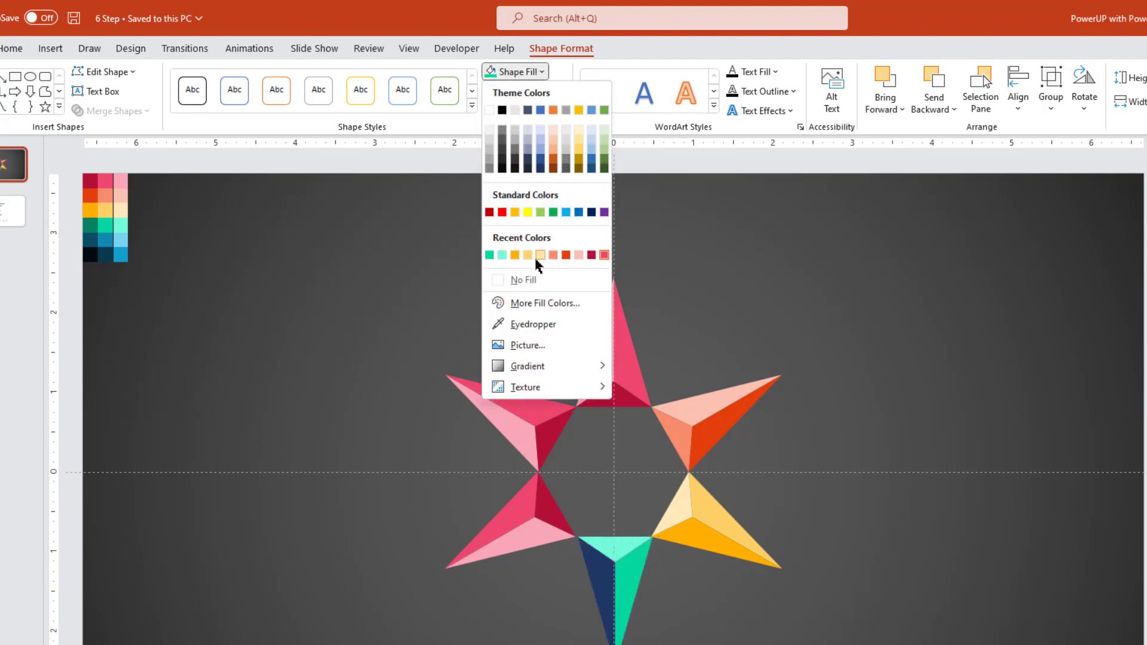
pyautogui.click(505, 324)
pyautogui.click(93, 225)
# Colour the lower-left arm's facets light blue, dark blue and blue.
pyautogui.click(543, 517)
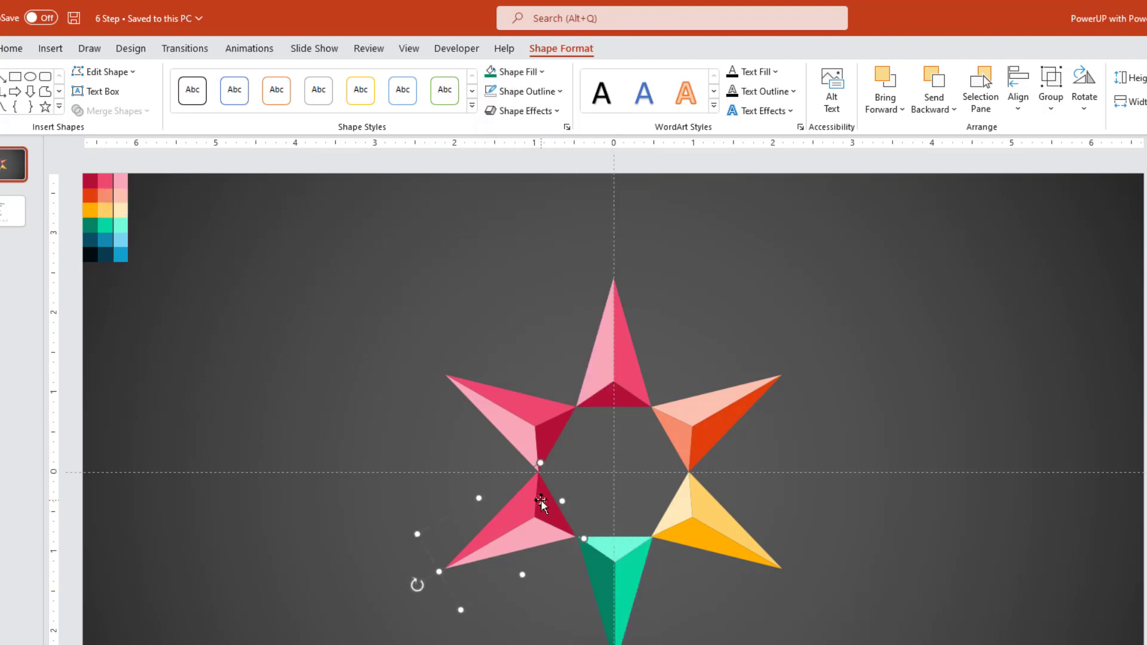
pyautogui.keyDown('shift'); pyautogui.click(543, 502); pyautogui.keyUp('shift')
pyautogui.click(518, 71)
pyautogui.click(504, 324)
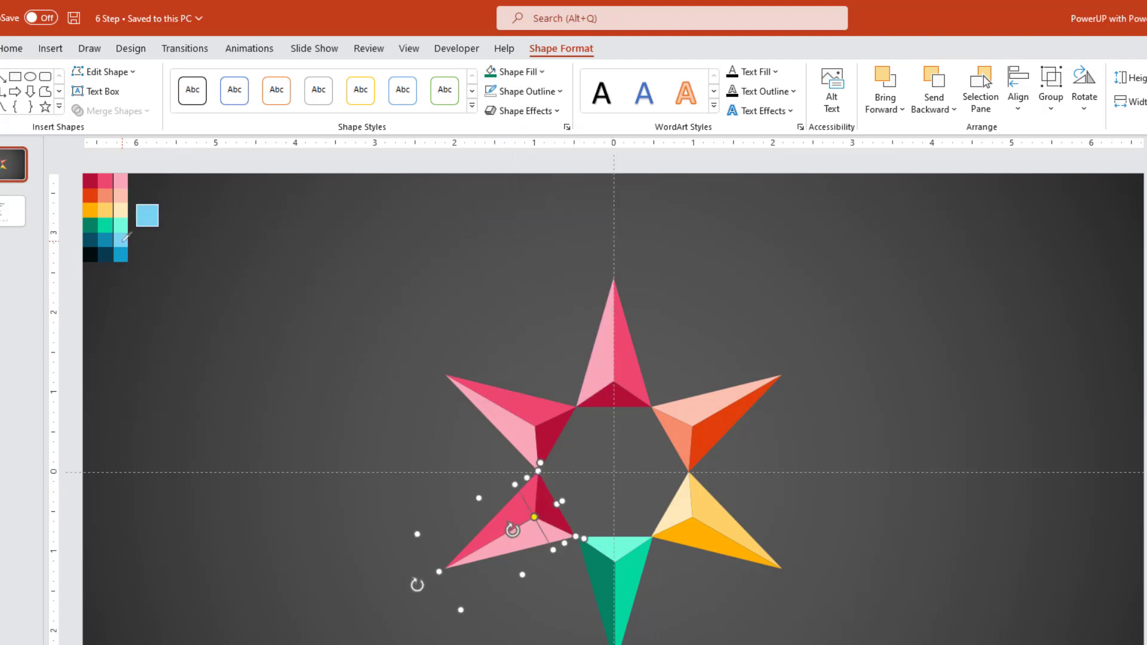
pyautogui.click(121, 239)
pyautogui.click(518, 72)
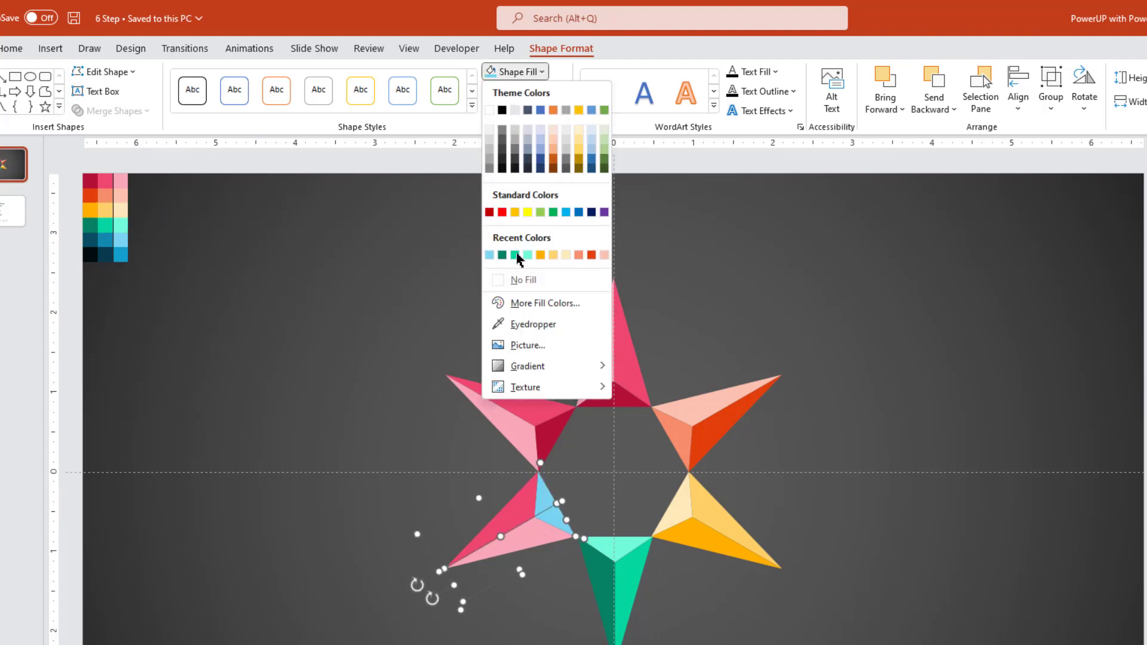
pyautogui.click(505, 324)
pyautogui.click(94, 235)
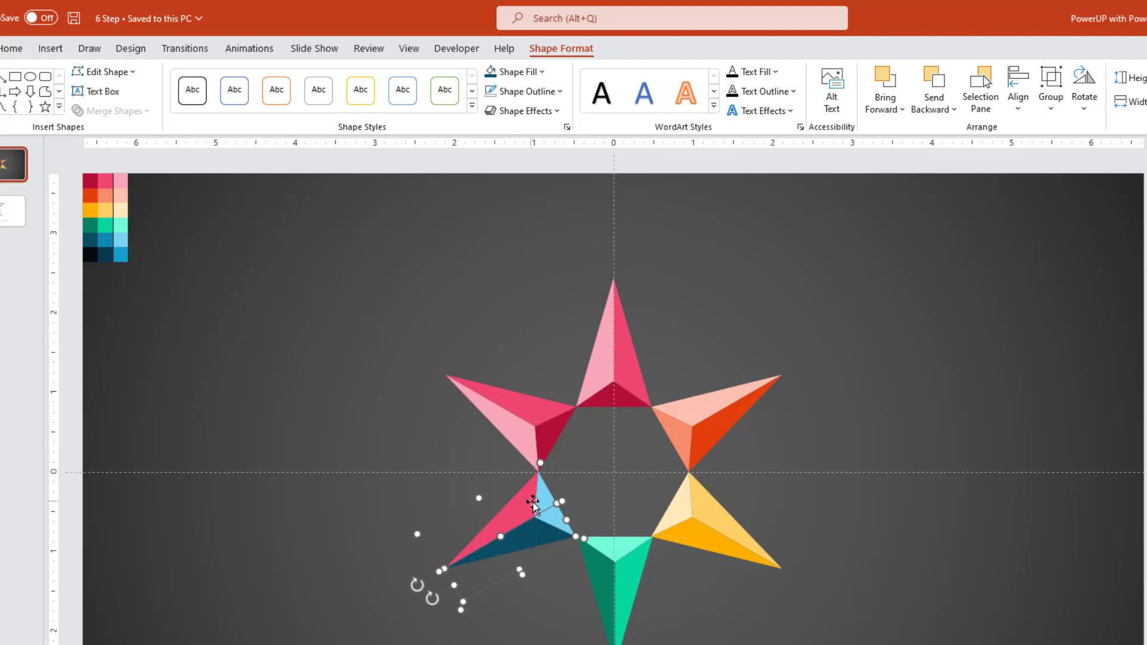
pyautogui.keyDown('shift'); pyautogui.click(540, 505); pyautogui.keyUp('shift')
pyautogui.click(518, 72)
pyautogui.click(512, 322)
pyautogui.click(105, 238)
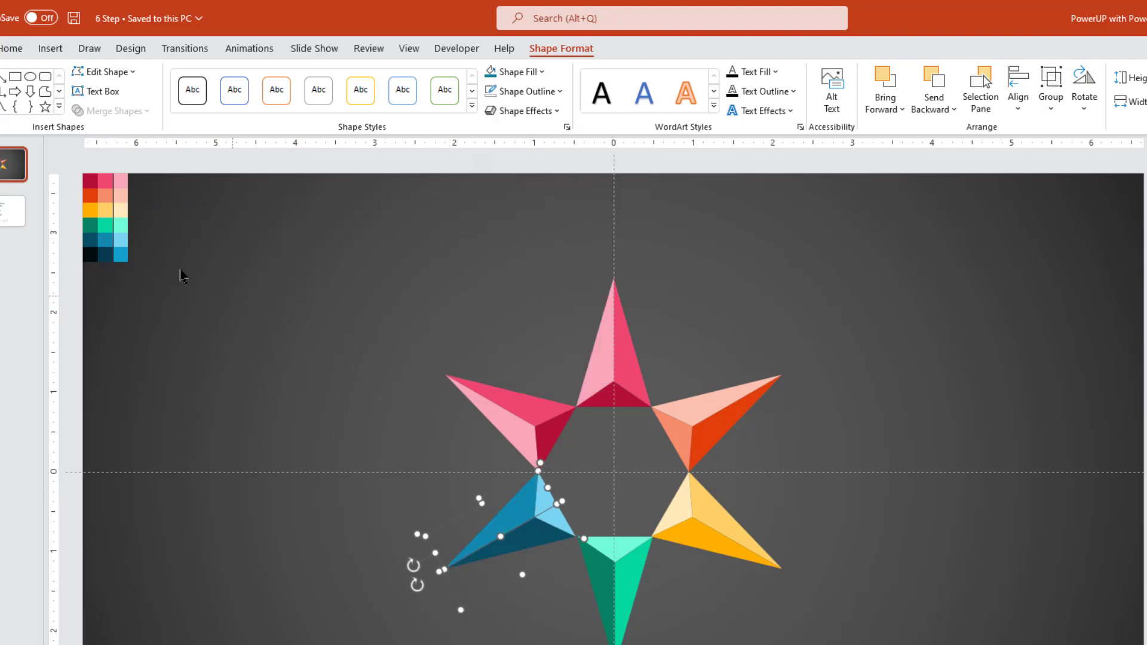
# Colour the upper-left arm's facets bright blue, black and dark navy.
pyautogui.click(529, 401)
pyautogui.keyDown('shift'); pyautogui.click(520, 406); pyautogui.keyUp('shift')
pyautogui.click(519, 71)
pyautogui.click(517, 323)
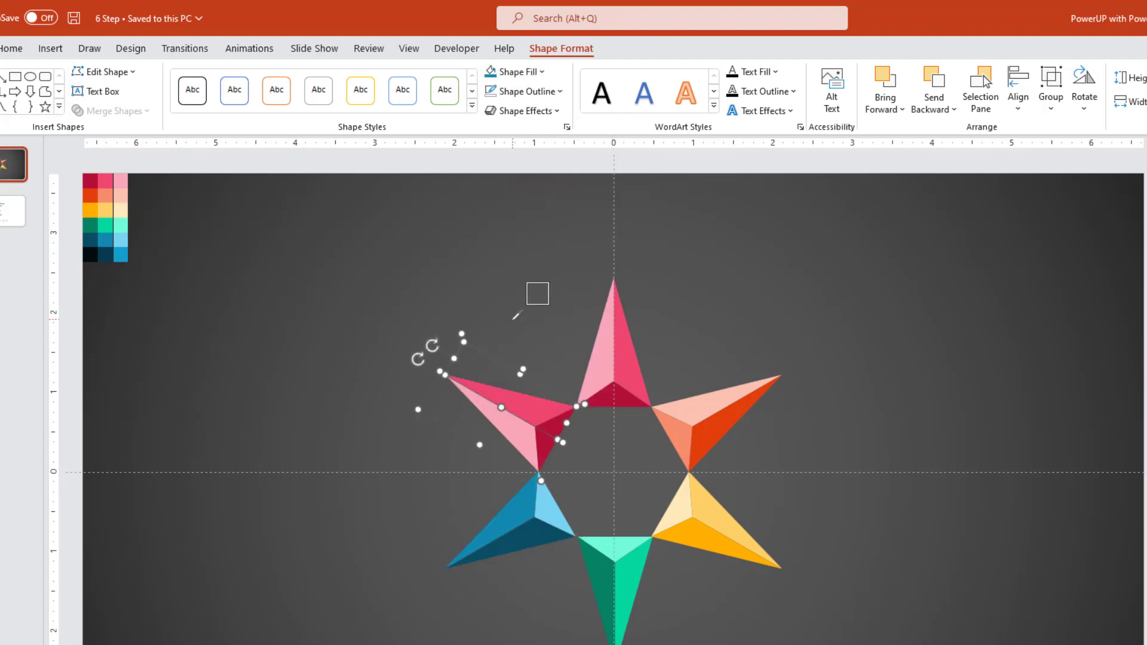
pyautogui.click(121, 254)
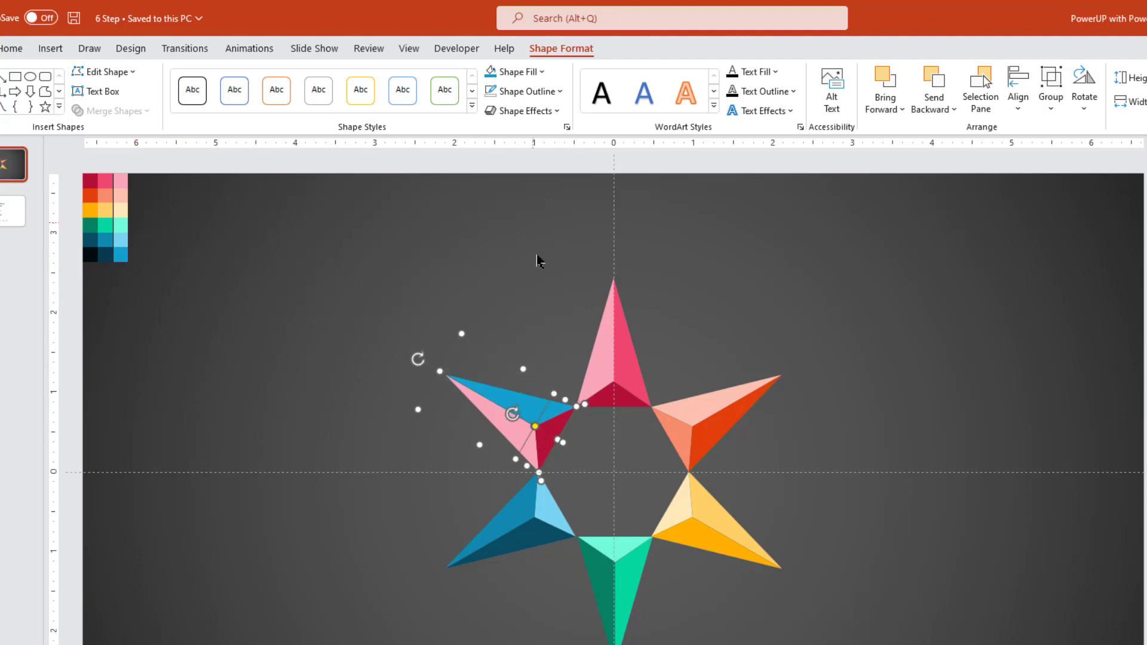
pyautogui.click(518, 72)
pyautogui.click(517, 324)
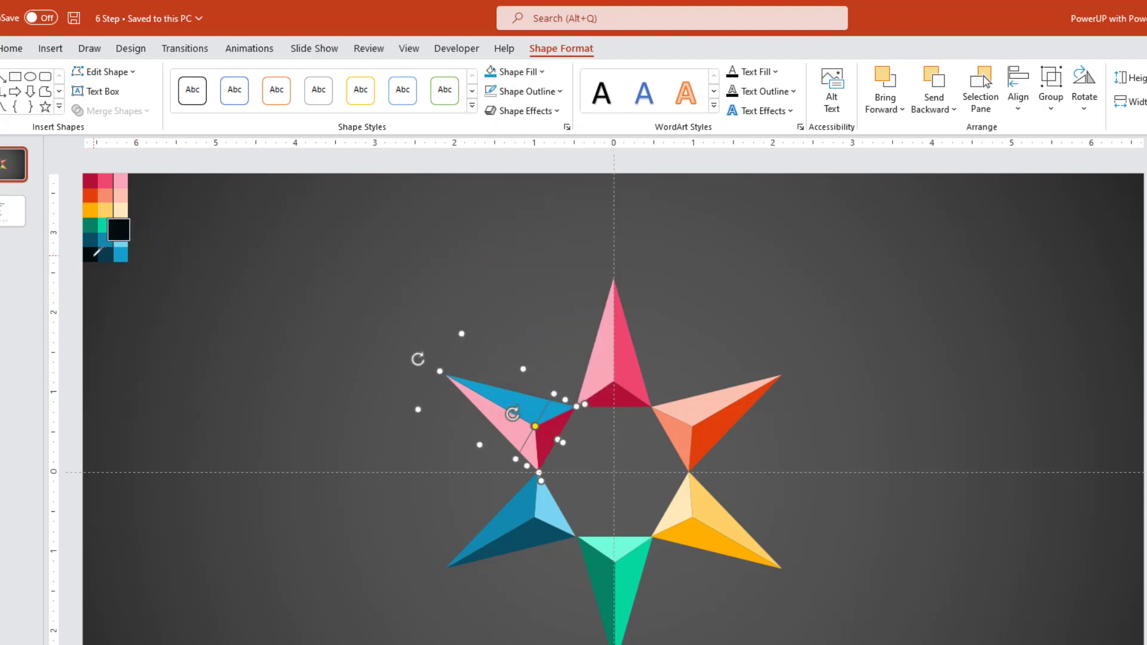
pyautogui.click(94, 255)
pyautogui.click(517, 72)
pyautogui.click(517, 324)
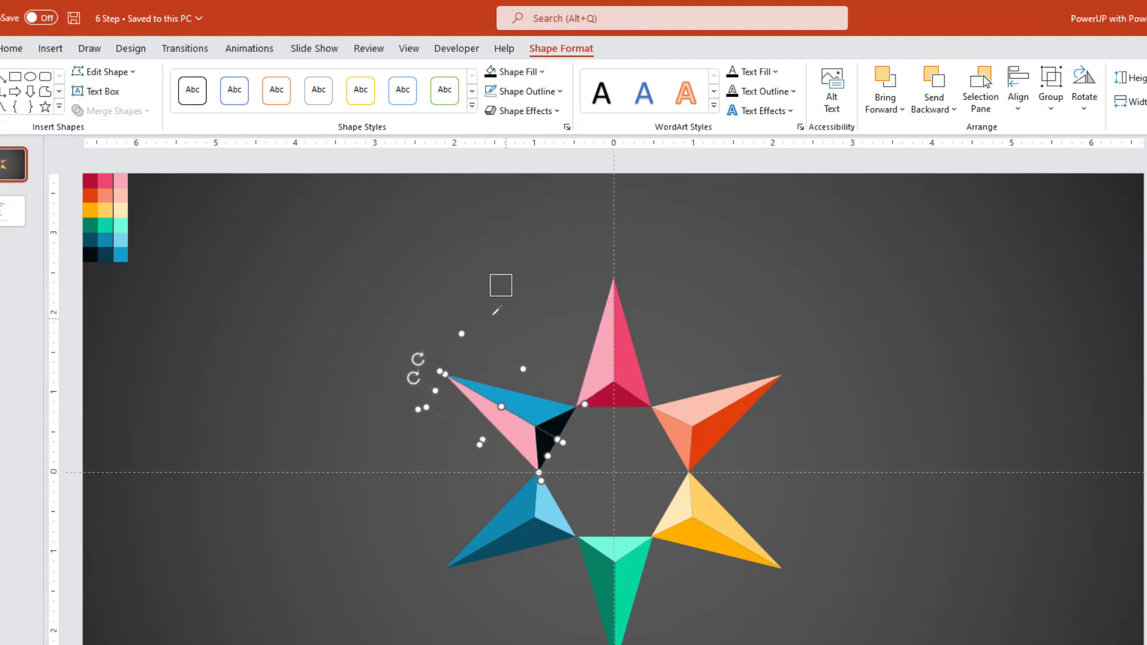
pyautogui.click(110, 254)
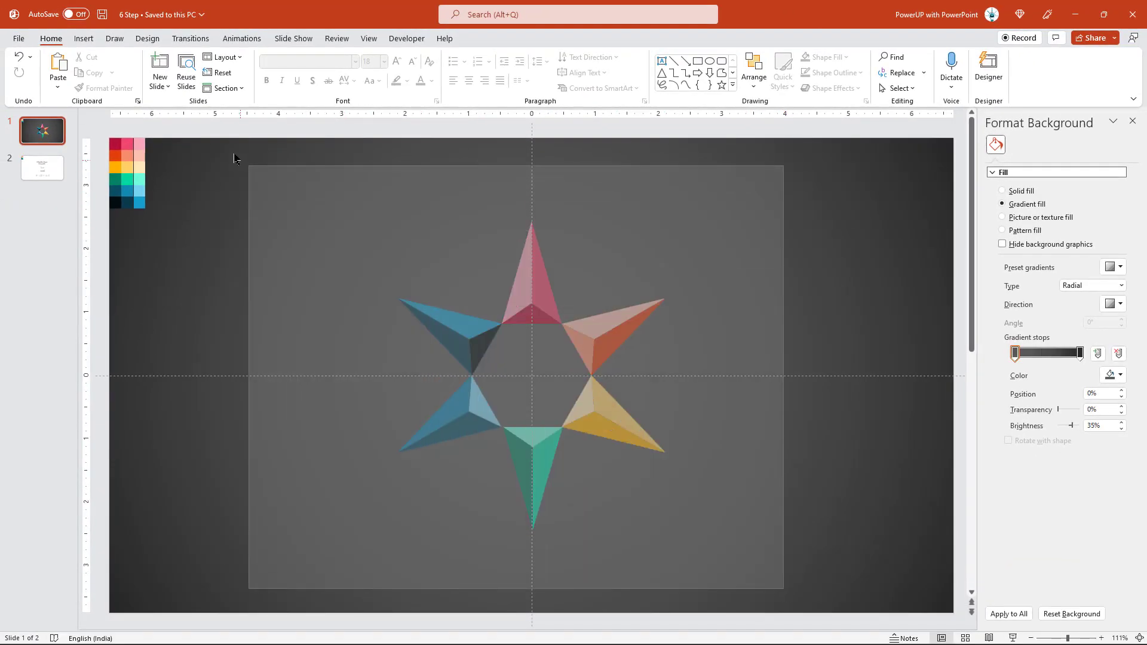
# Select every star facet and apply an Outer shadow: 46% transparency, 111% size, 23 pt blur.
pyautogui.moveTo(679, 529); pyautogui.dragTo(234, 159)
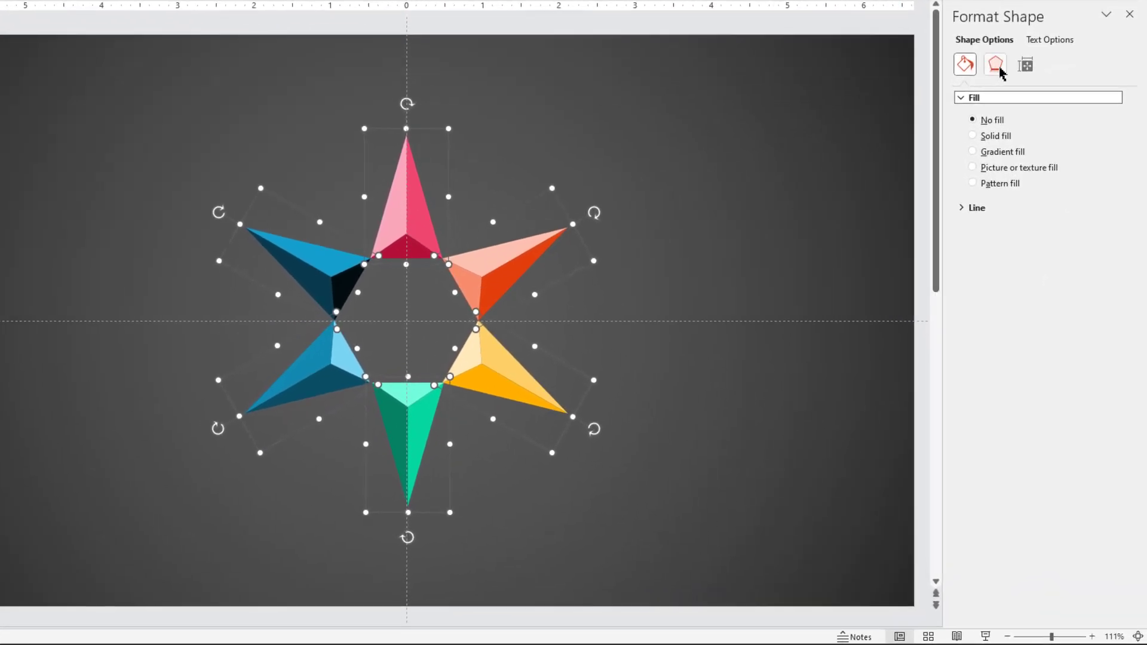
pyautogui.click(1021, 163)
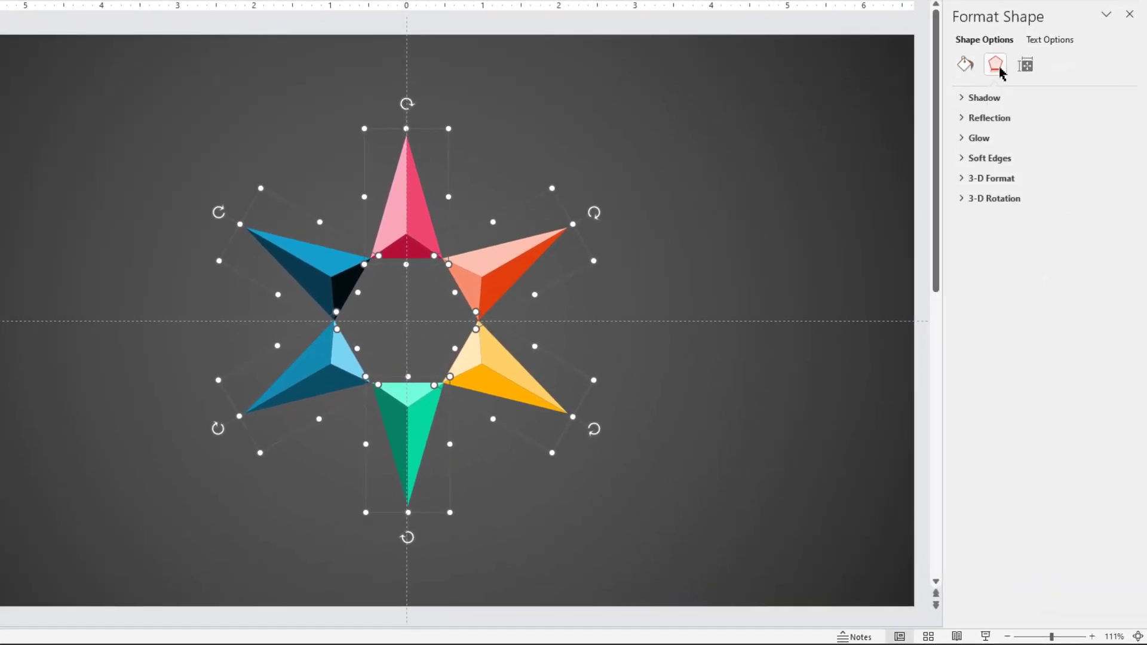
pyautogui.click(964, 98)
pyautogui.click(1107, 119)
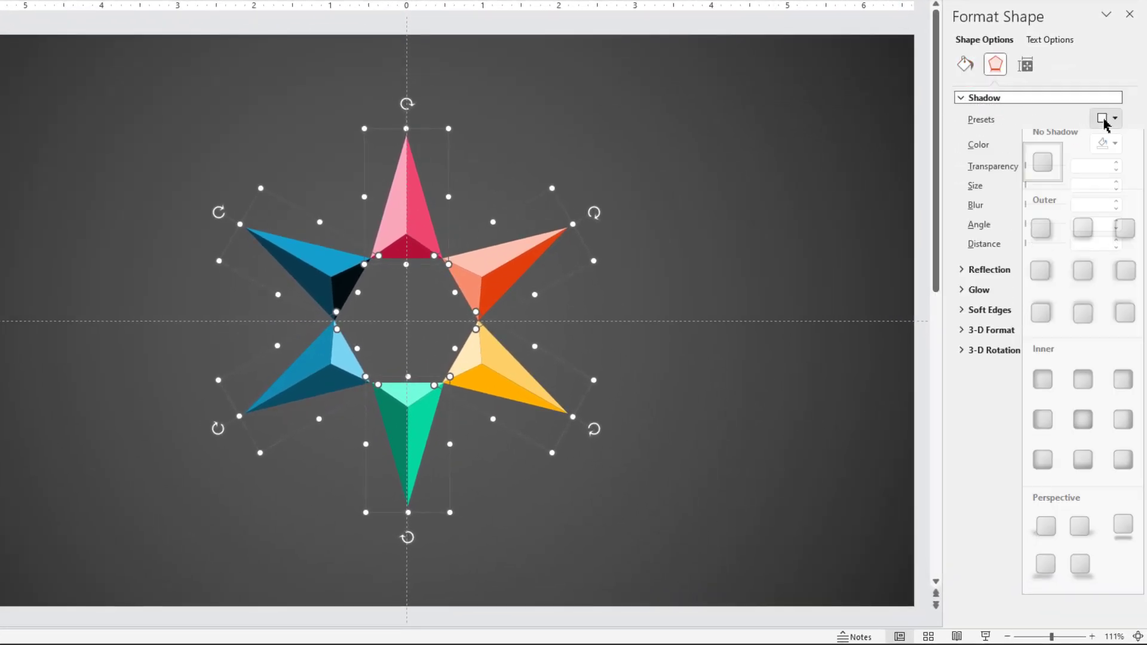
pyautogui.click(1041, 237)
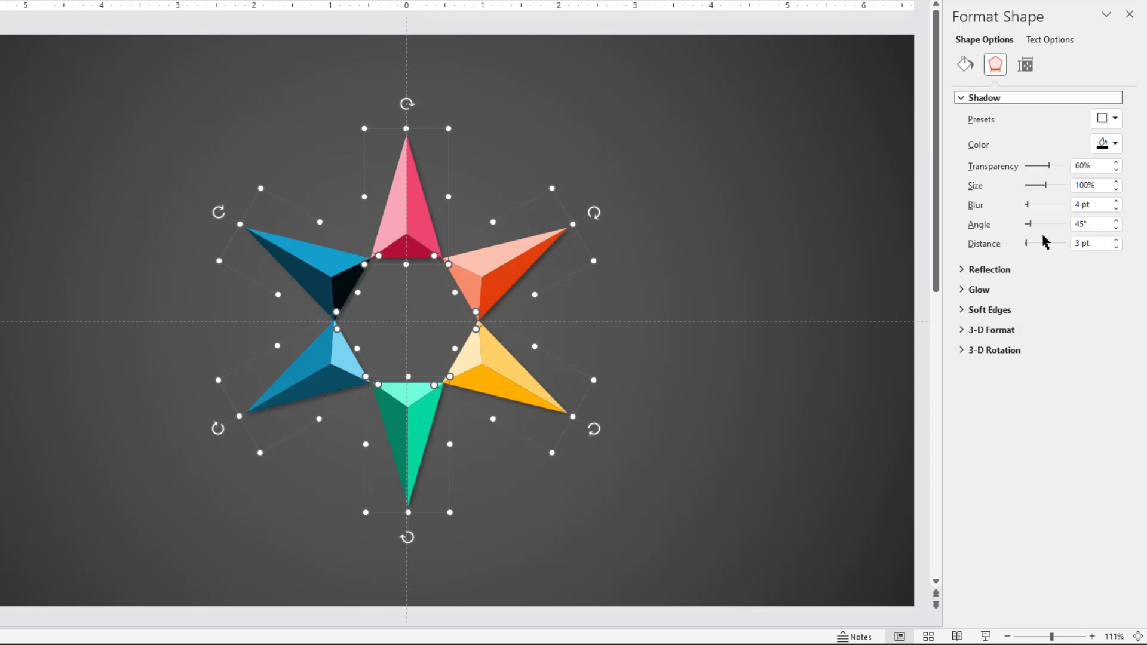
pyautogui.moveTo(1048, 167); pyautogui.dragTo(1046, 167)
pyautogui.click(1116, 182)
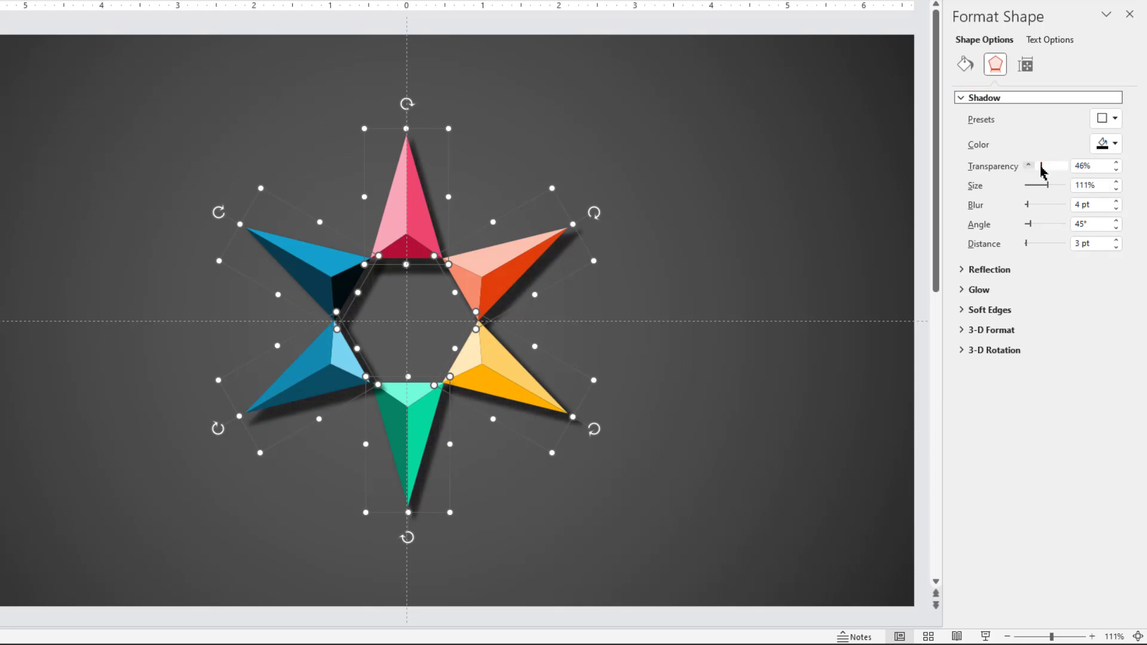
pyautogui.moveTo(1027, 204); pyautogui.dragTo(1032, 205)
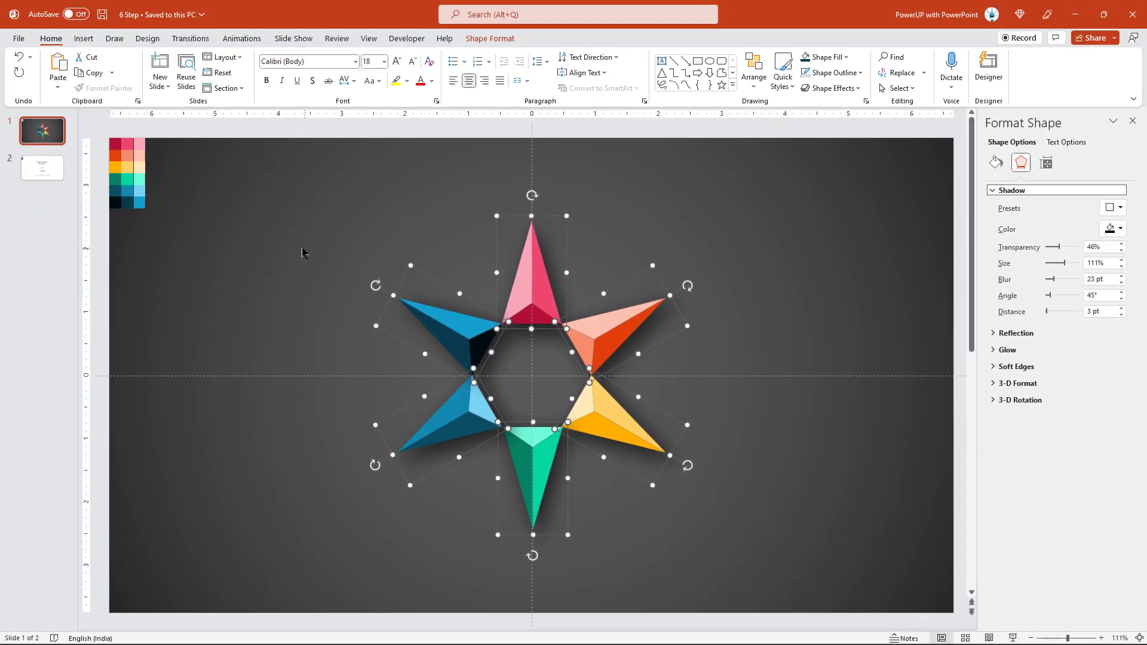
pyautogui.click(164, 253)
# Delete the colour swatch palette and paste slide 2's HEADING GOES HERE text box onto slide 1.
pyautogui.moveTo(100, 121); pyautogui.dragTo(191, 249)
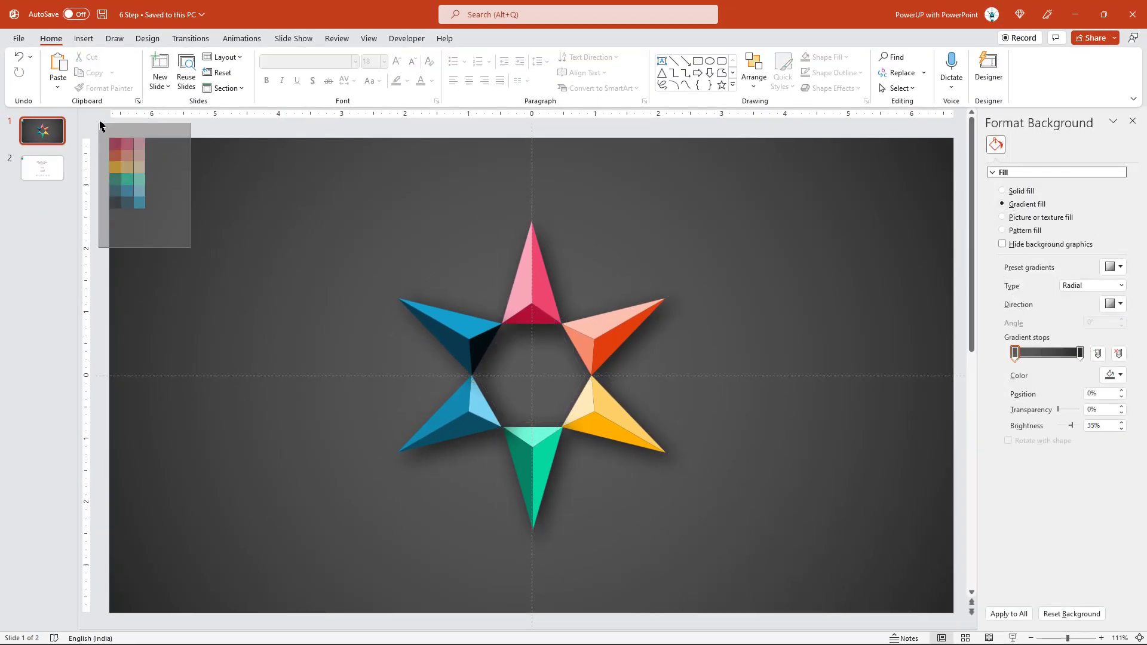
pyautogui.press('Delete')
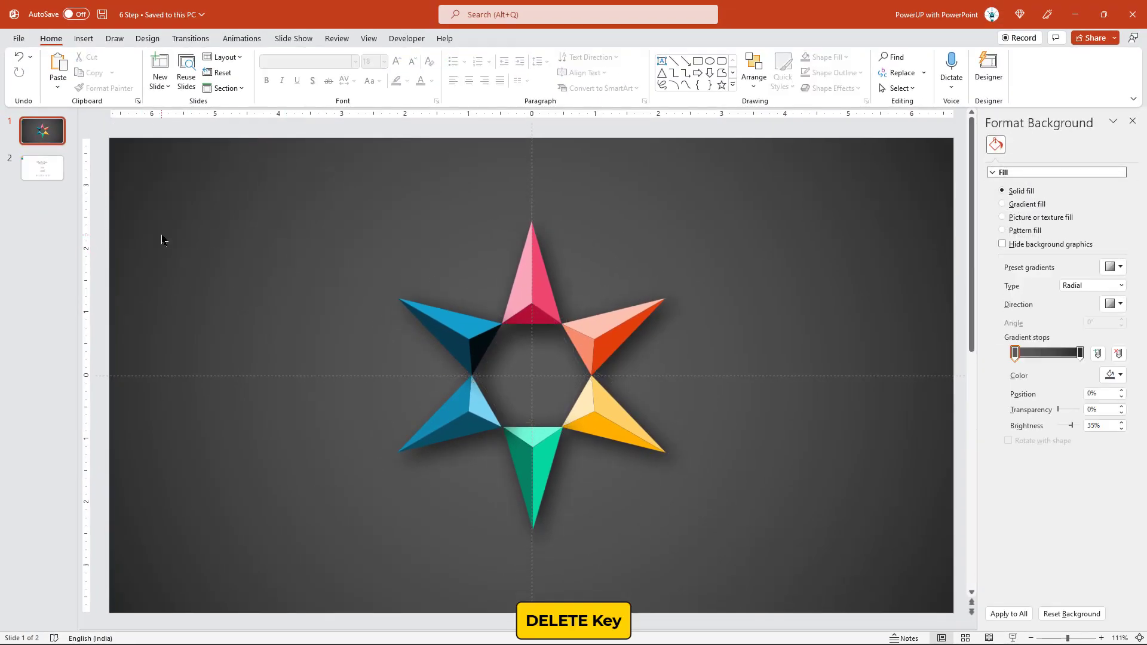
pyautogui.click(39, 179)
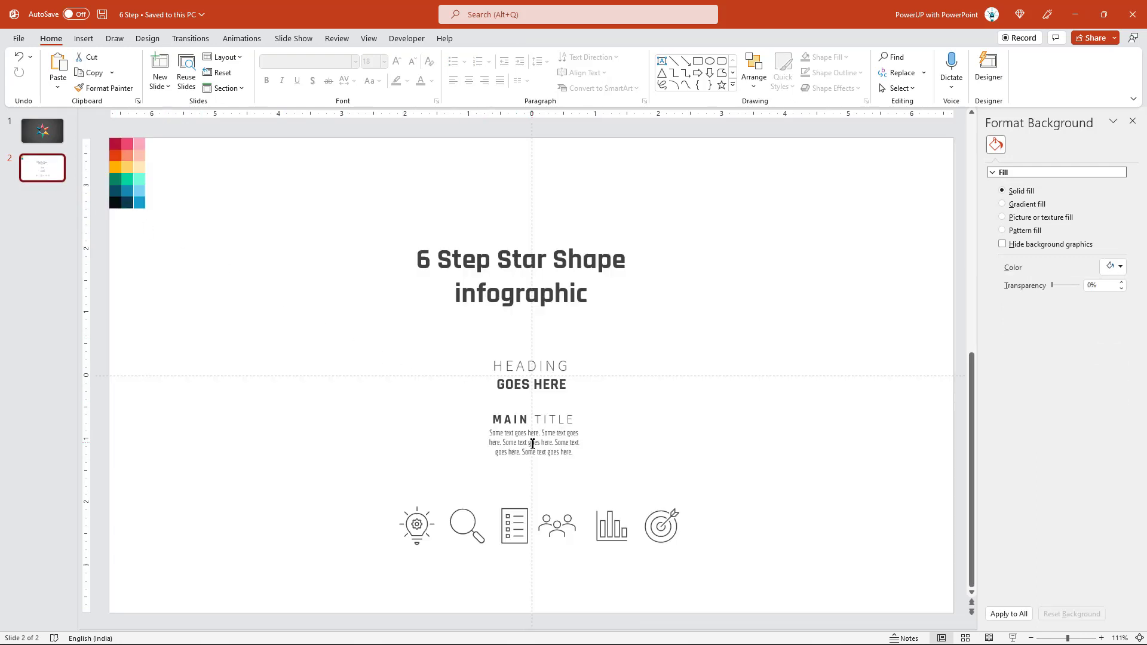
pyautogui.click(542, 397)
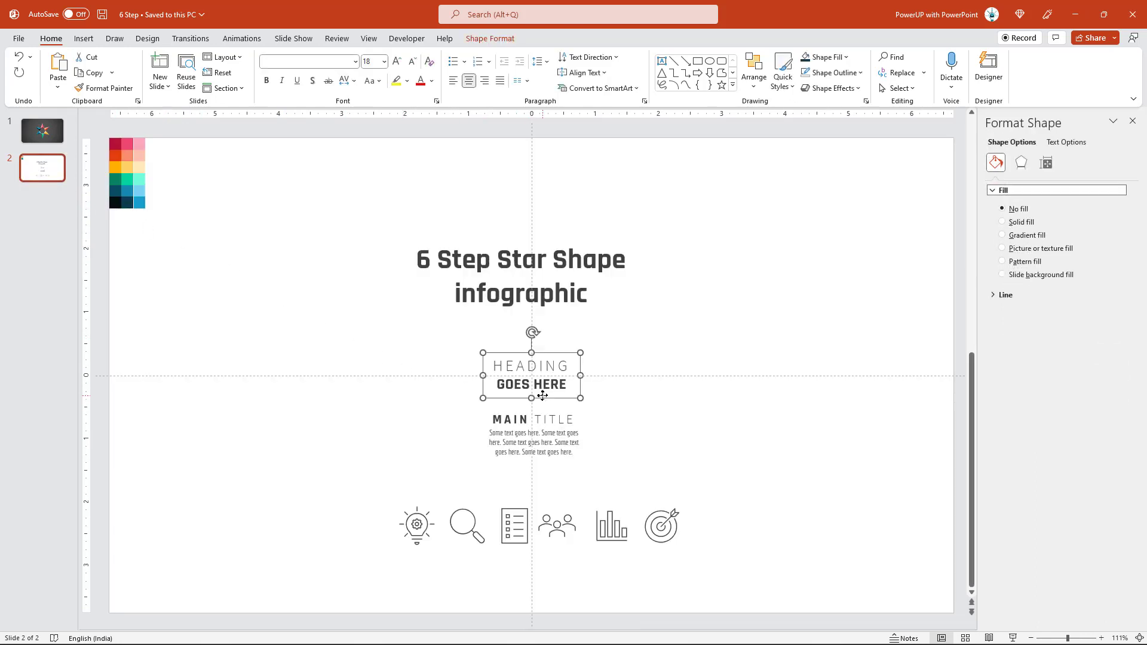
pyautogui.click(51, 147)
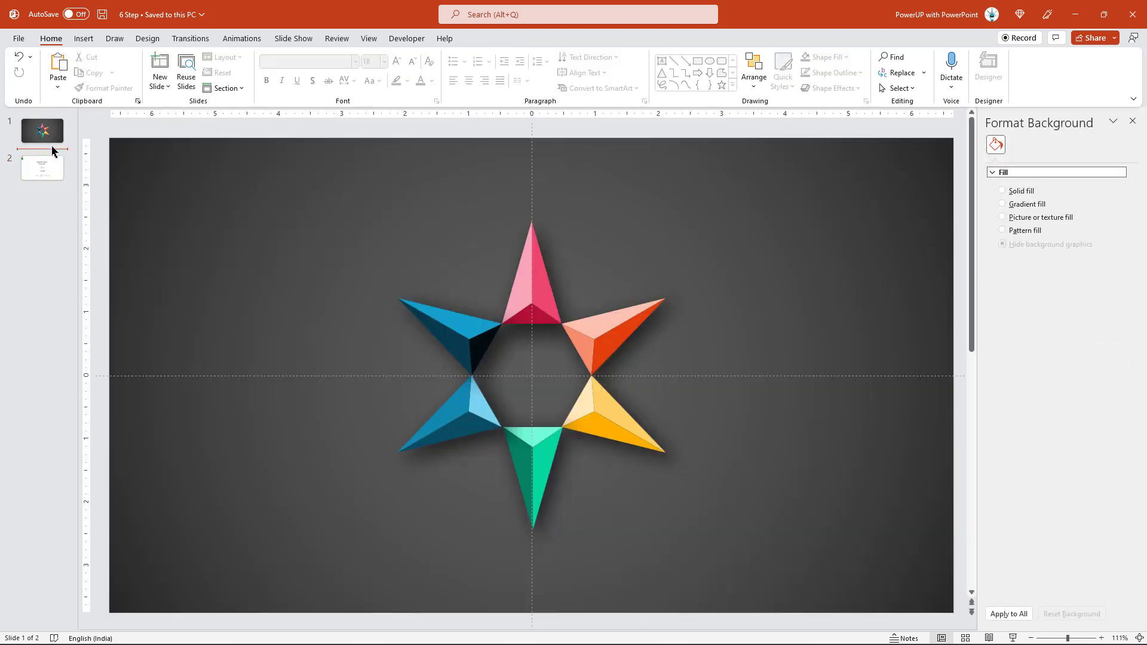
pyautogui.hotkey('ctrl', 'v')
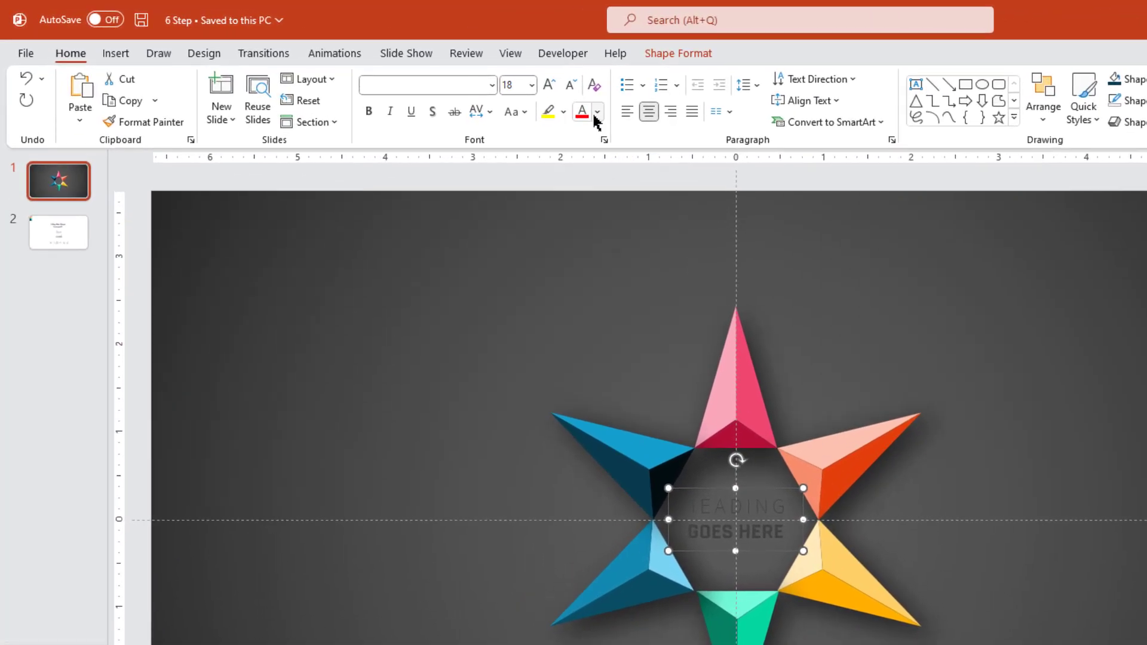
# Set the heading's font colour to white in the star's centre.
pyautogui.click(553, 103)
pyautogui.click(581, 156)
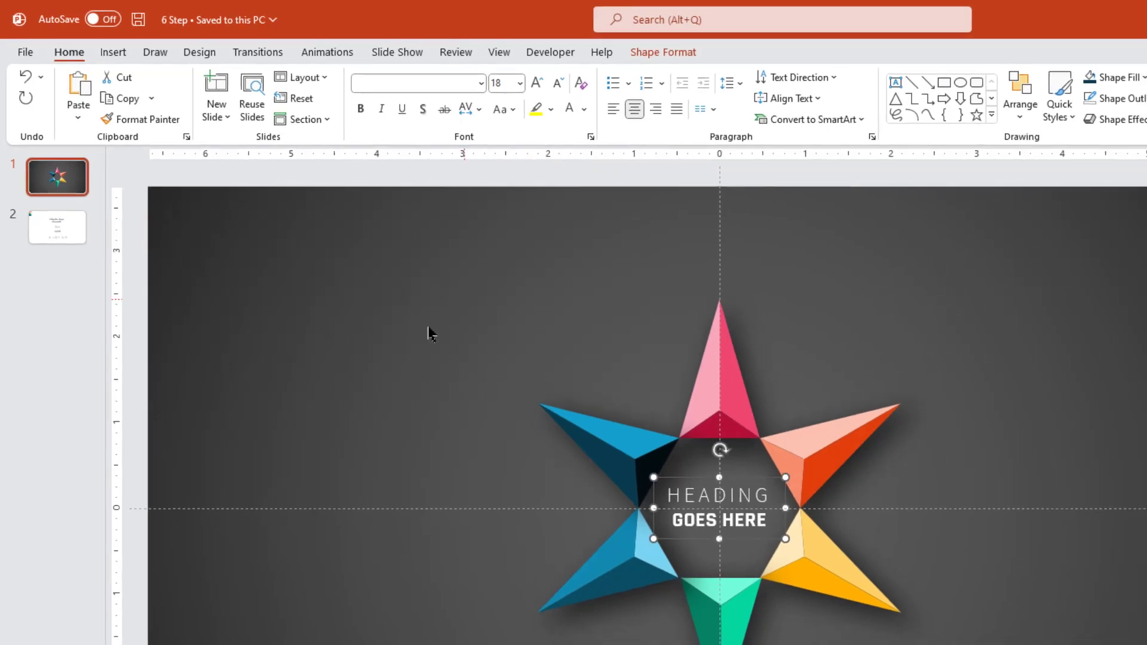
pyautogui.click(430, 333)
pyautogui.click(54, 180)
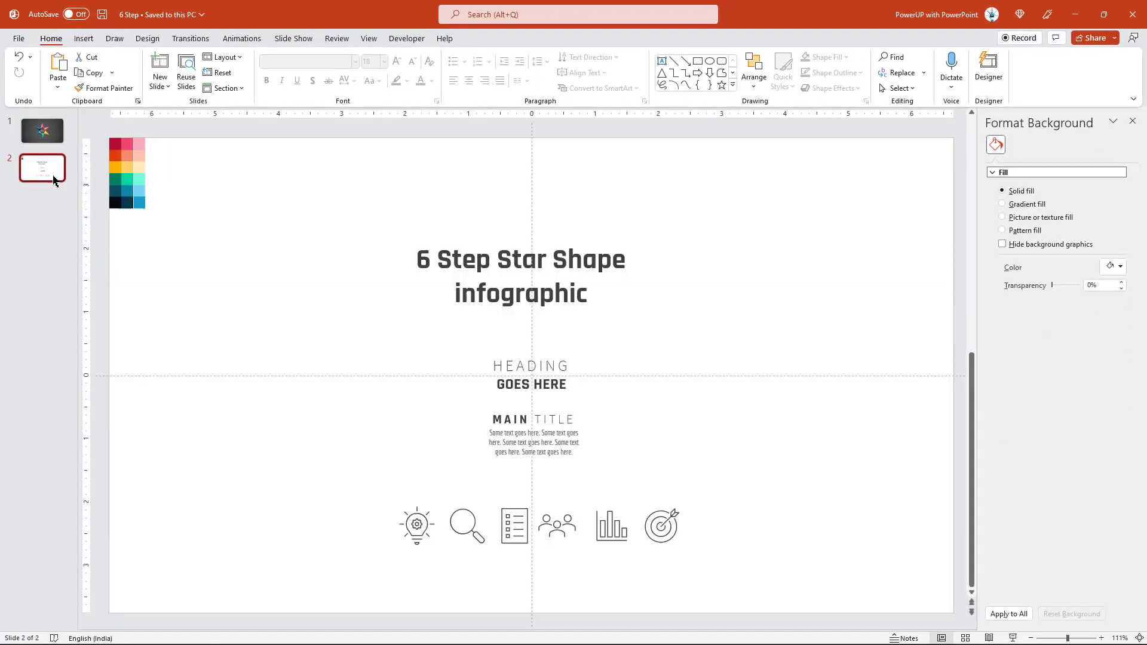
pyautogui.moveTo(328, 472); pyautogui.dragTo(750, 584)
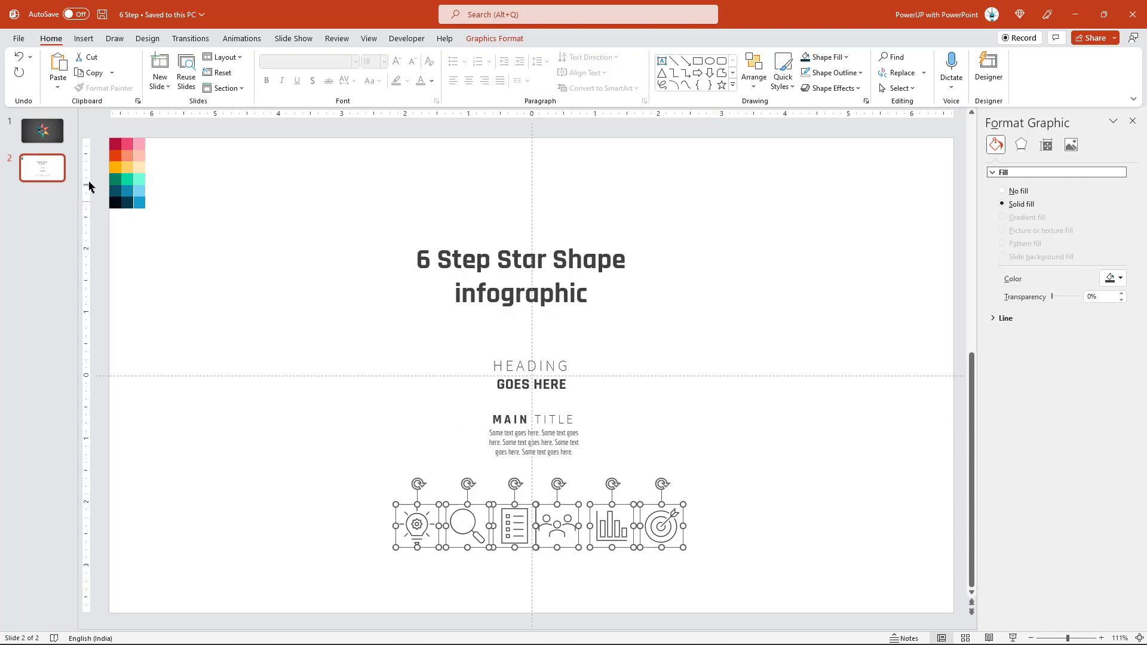
# Paste the six icons onto slide 1 above the star and fill them white.
pyautogui.click(60, 140)
pyautogui.hotkey('ctrl', 'v')
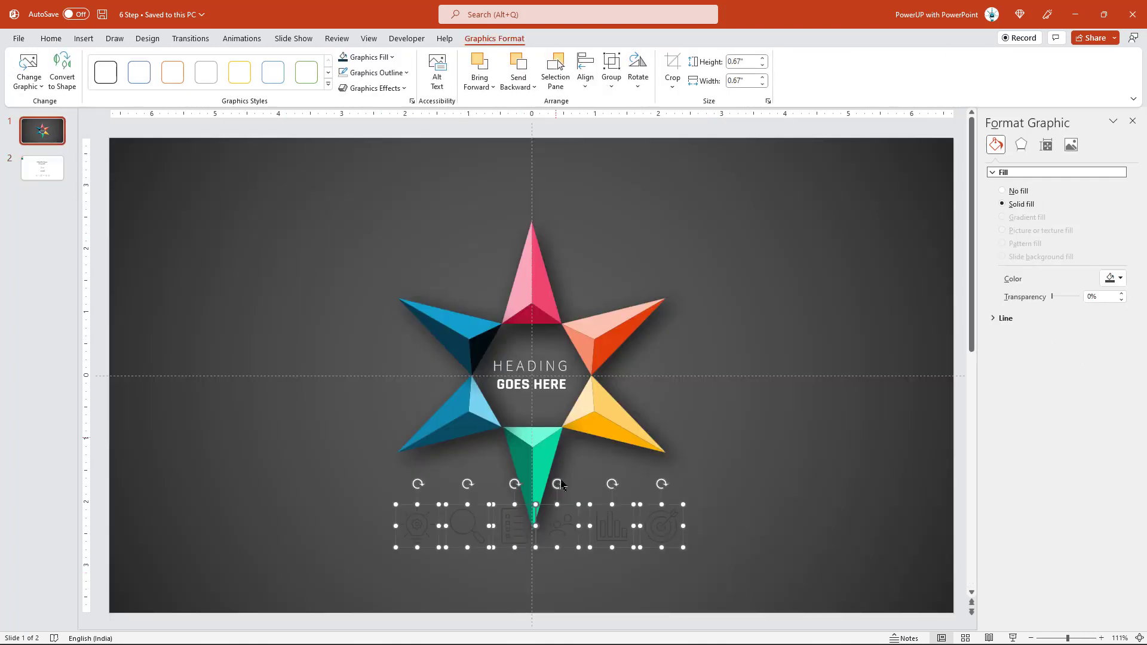
pyautogui.moveTo(549, 552); pyautogui.dragTo(487, 218)
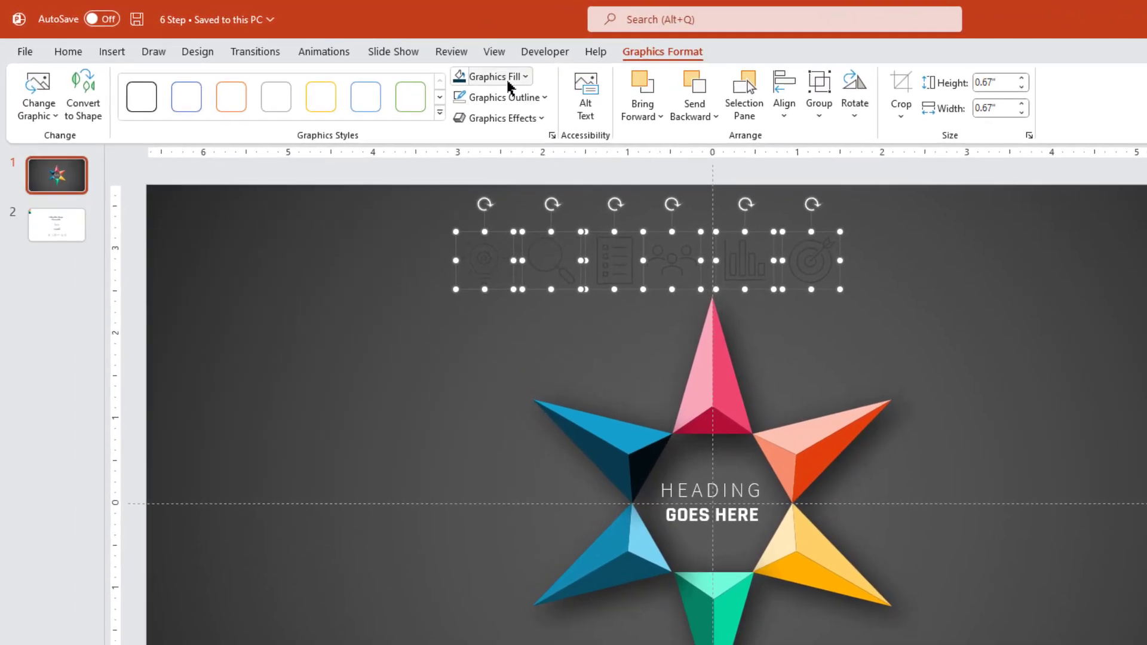
pyautogui.click(509, 77)
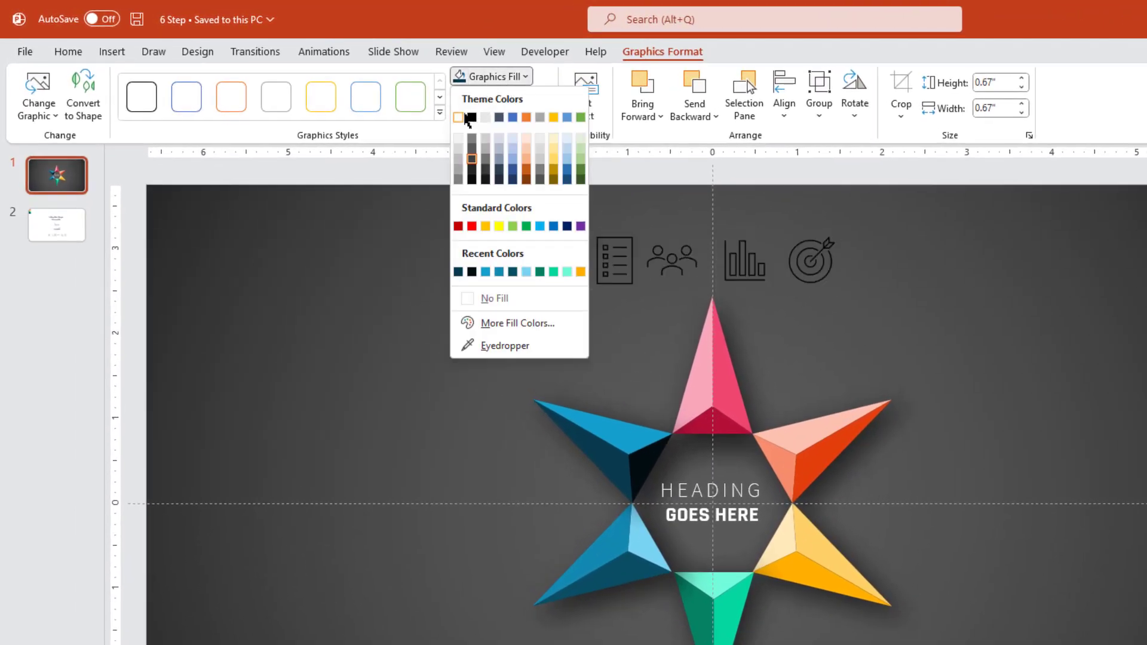
pyautogui.click(475, 118)
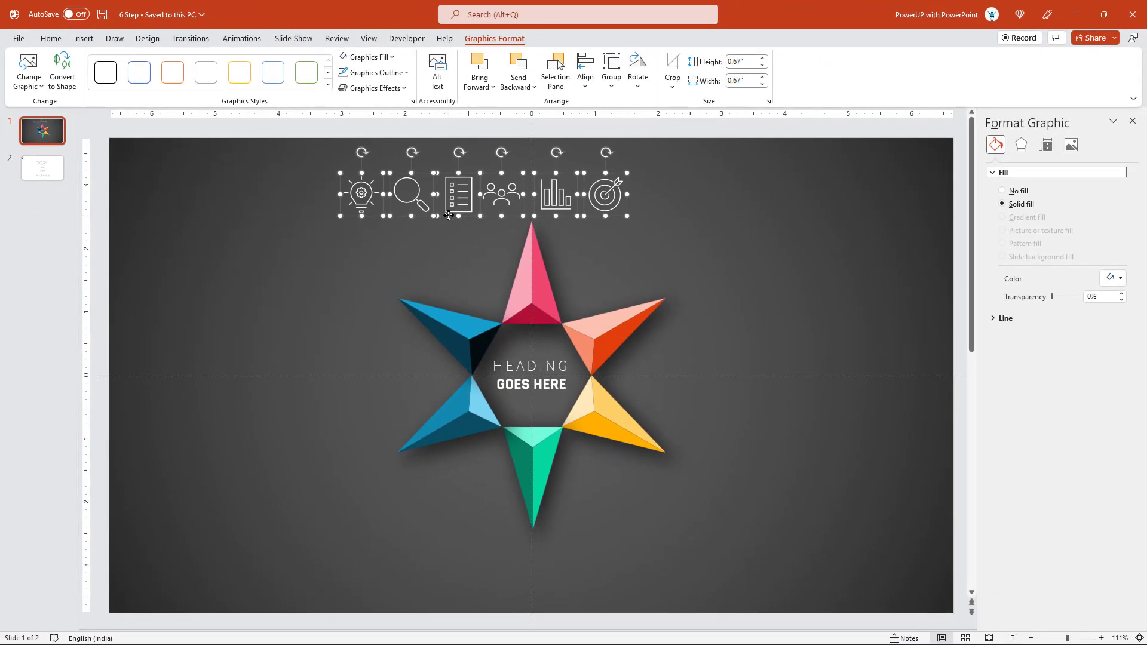
pyautogui.moveTo(448, 218); pyautogui.dragTo(319, 246)
# Position the target, lightbulb, magnifier, checklist, people and bar-chart icons beside the six star points.
pyautogui.click(466, 242)
pyautogui.moveTo(466, 242); pyautogui.dragTo(321, 315)
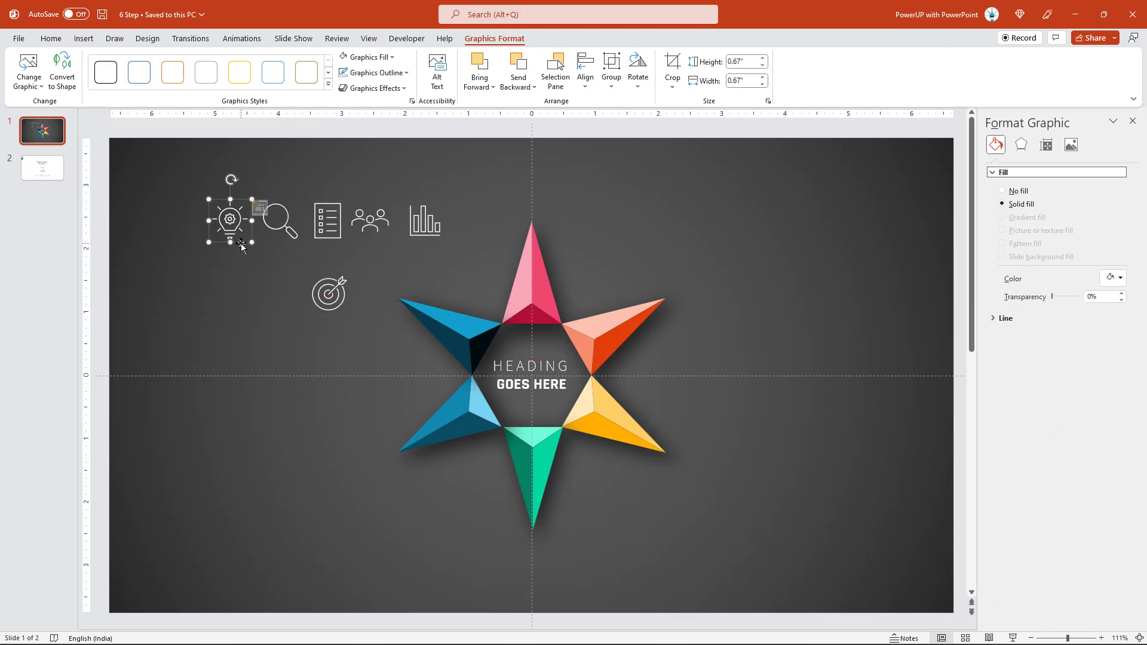
pyautogui.moveTo(253, 245); pyautogui.dragTo(507, 205)
pyautogui.moveTo(295, 238); pyautogui.dragTo(727, 309)
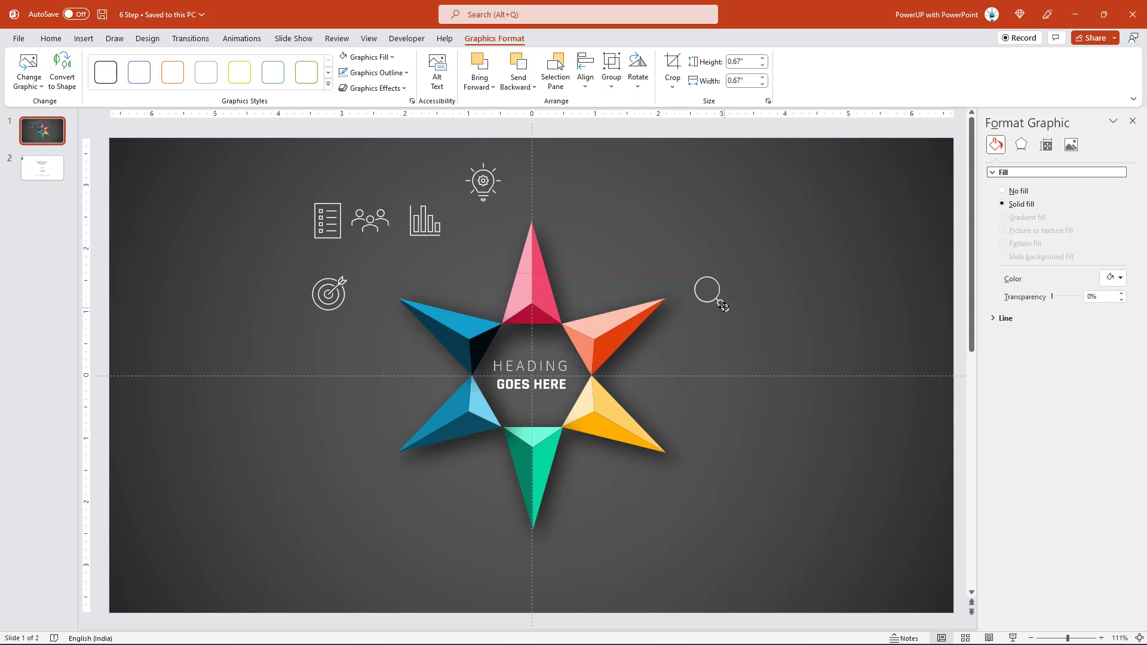
pyautogui.moveTo(328, 226); pyautogui.dragTo(716, 444)
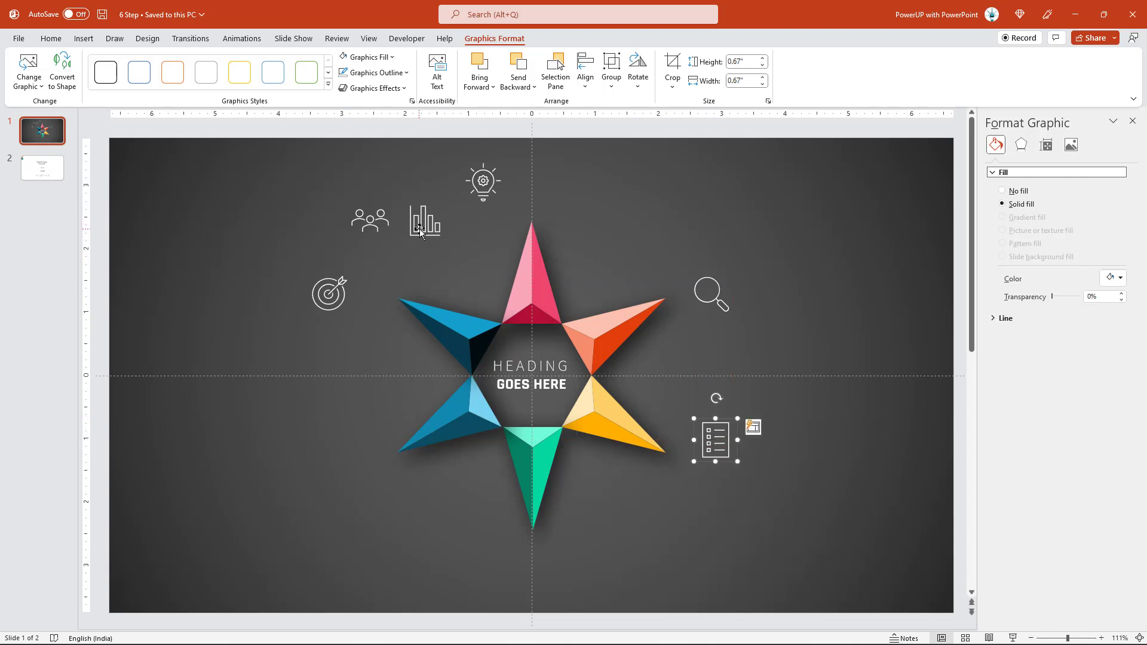
pyautogui.moveTo(375, 222)
pyautogui.mouseDown()
pyautogui.moveTo(571, 554)
pyautogui.moveTo(587, 553)
pyautogui.mouseUp()
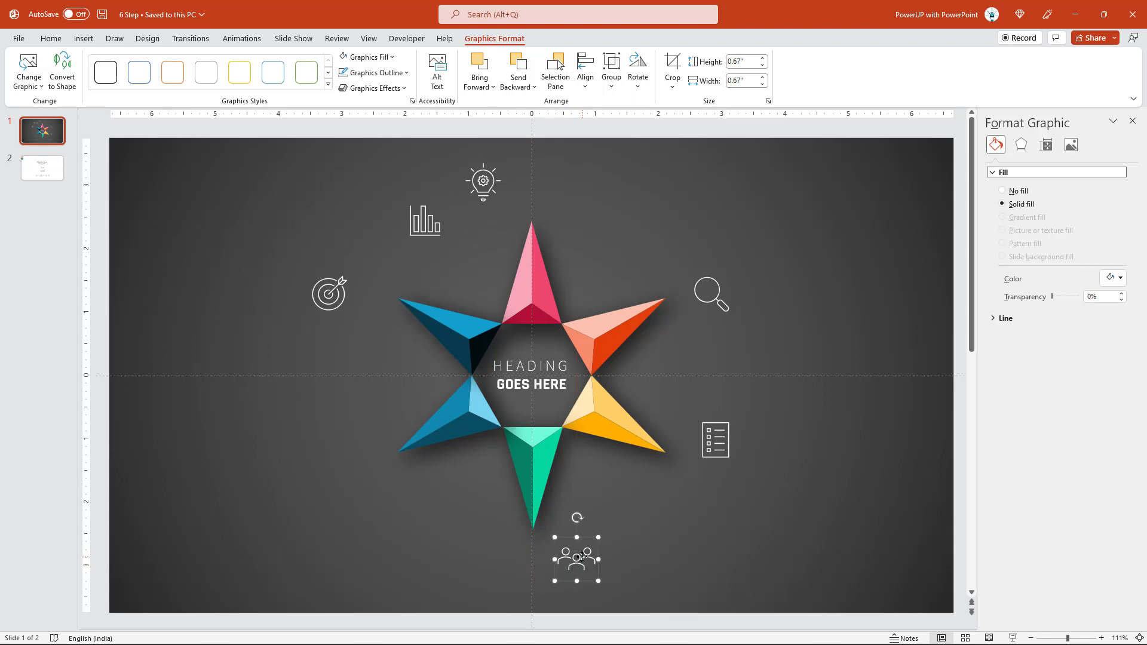
pyautogui.moveTo(425, 221); pyautogui.dragTo(342, 456)
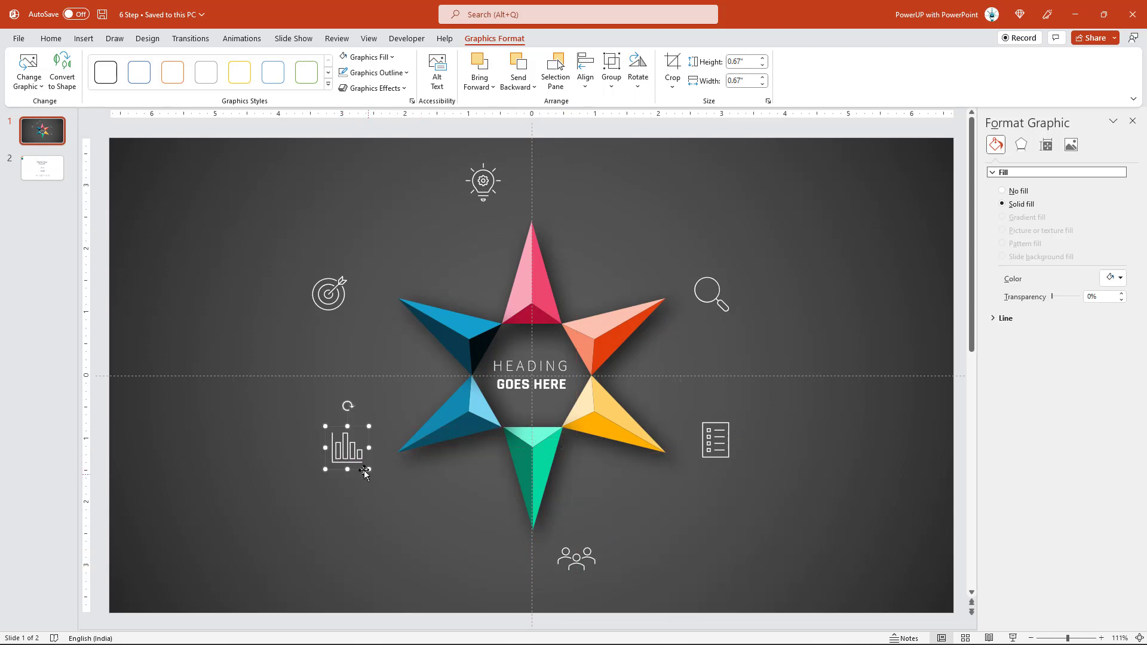
pyautogui.click(239, 302)
pyautogui.scroll(-1, 386, 359)
pyautogui.click(523, 457)
# Copy the MAIN TITLE caption from slide 2 onto slide 1 beside the lightbulb icon.
pyautogui.hotkey('ctrl', 'c')
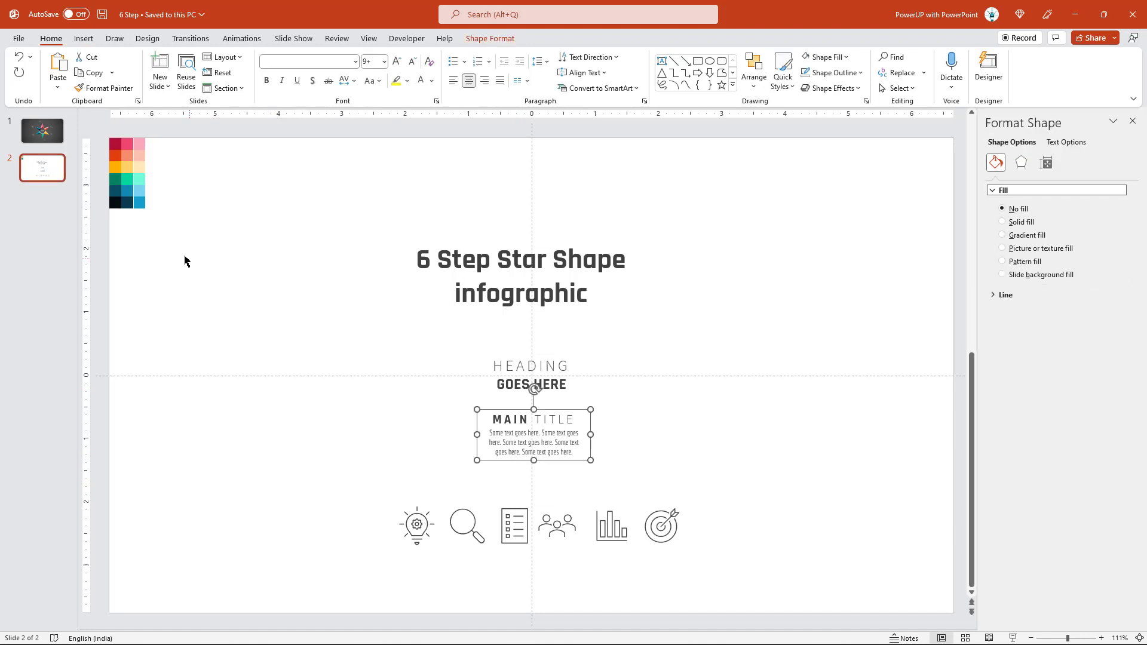
pyautogui.press('pageup')
pyautogui.hotkey('ctrl', 'v')
pyautogui.moveTo(560, 442)
pyautogui.mouseDown()
pyautogui.moveTo(560, 239)
pyautogui.moveTo(748, 370)
pyautogui.moveTo(359, 369)
pyautogui.moveTo(416, 520)
pyautogui.moveTo(696, 519)
pyautogui.moveTo(516, 593)
pyautogui.mouseUp()
pyautogui.click(736, 563)
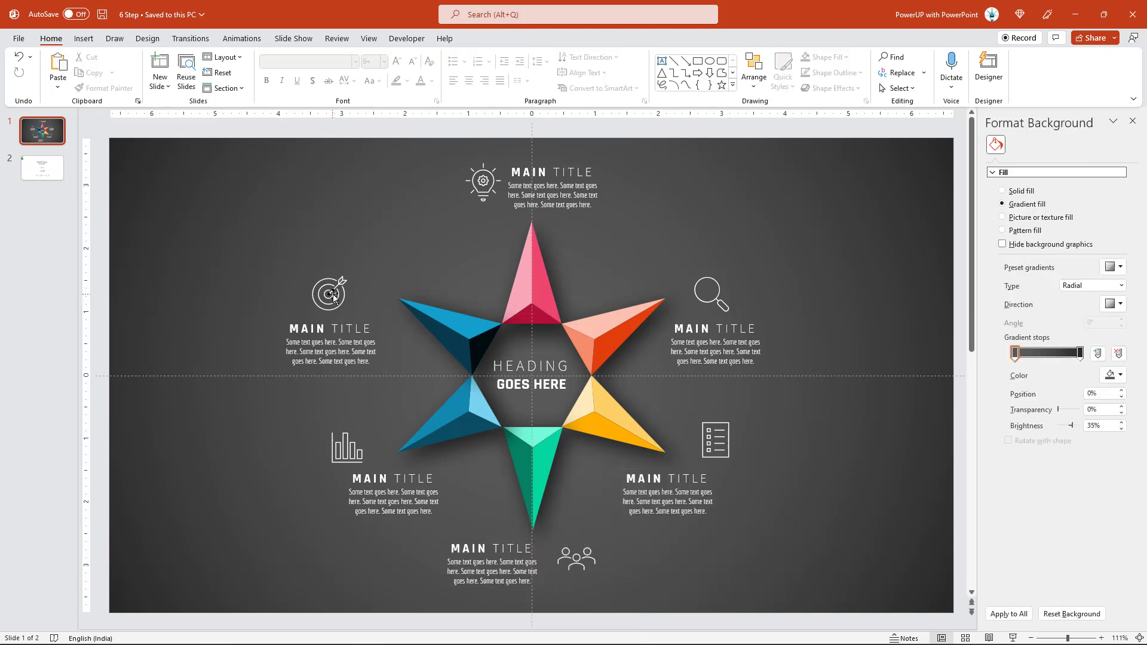
# Fine-tune the target, bar-chart, magnifier and checklist icons and their captions around the star.
pyautogui.moveTo(334, 297); pyautogui.dragTo(343, 260)
pyautogui.moveTo(341, 442); pyautogui.dragTo(327, 425)
pyautogui.moveTo(716, 345)
pyautogui.mouseDown()
pyautogui.moveTo(720, 299)
pyautogui.moveTo(680, 245)
pyautogui.mouseUp()
pyautogui.moveTo(335, 248); pyautogui.dragTo(369, 248)
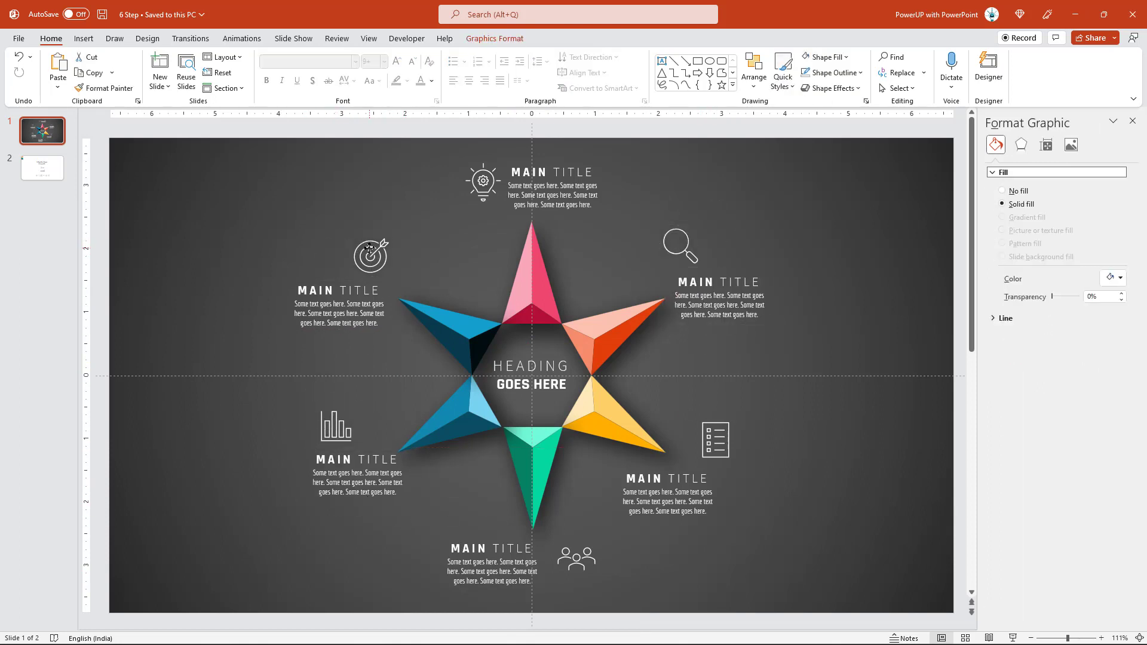
pyautogui.moveTo(335, 427); pyautogui.dragTo(357, 425)
pyautogui.moveTo(715, 439); pyautogui.dragTo(702, 439)
pyautogui.moveTo(667, 478); pyautogui.dragTo(705, 479)
pyautogui.click(648, 579)
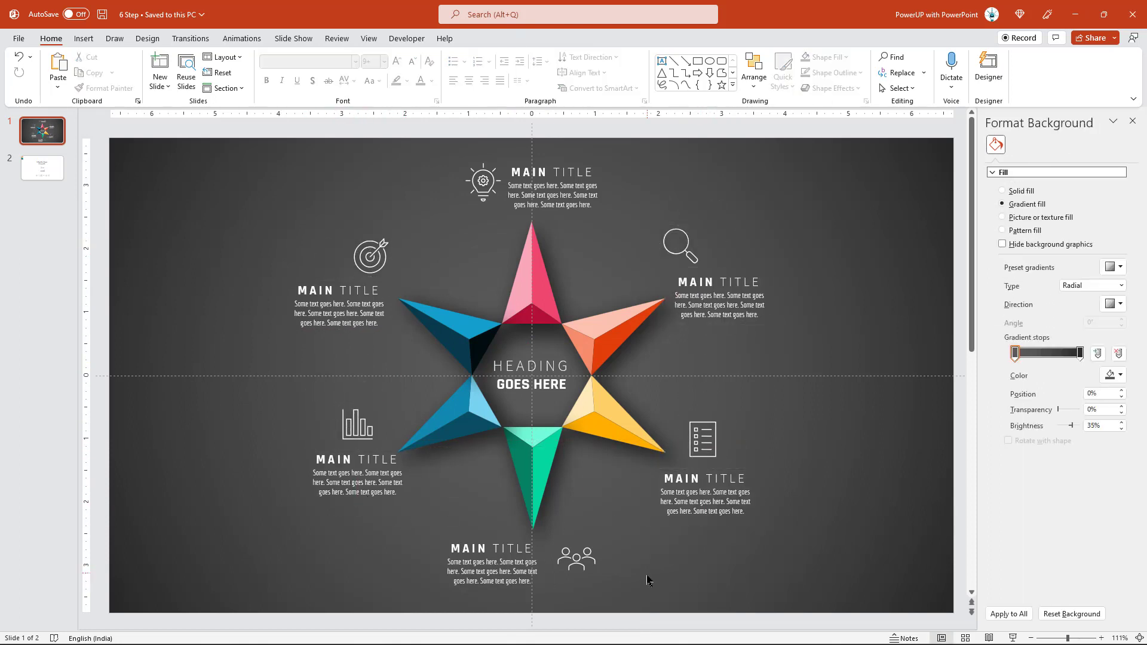
pyautogui.click(46, 173)
pyautogui.click(482, 321)
# Place a white '6 Step Star Shape infographic' title at slide 1's top-left, then preview full screen.
pyautogui.hotkey('ctrl', 'c')
pyautogui.press('pageup')
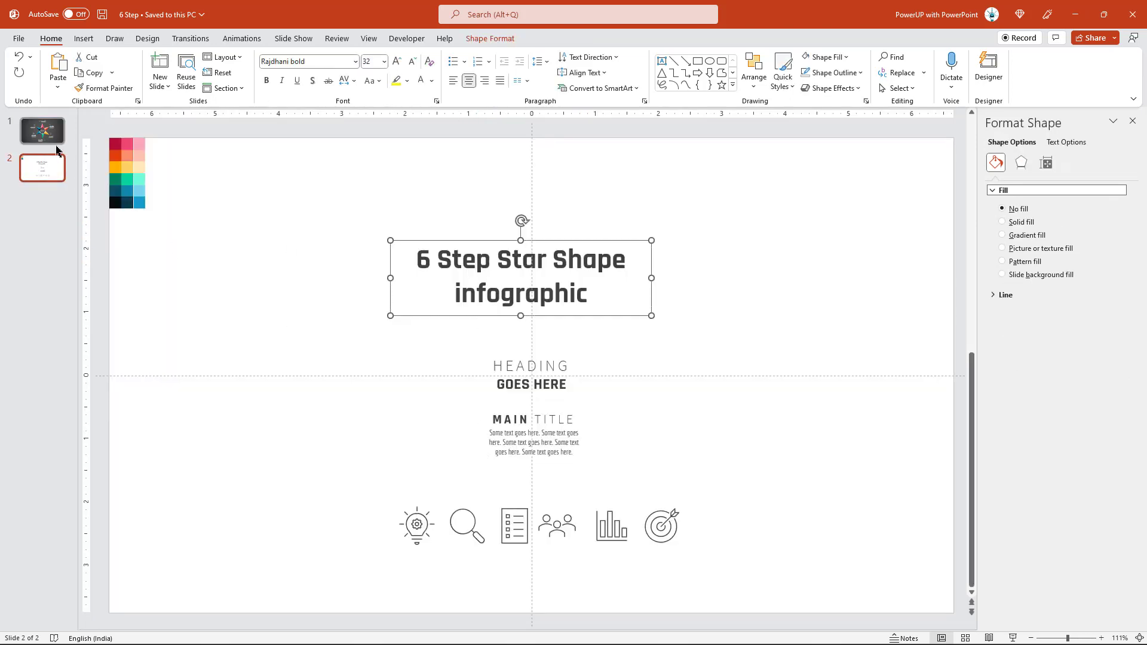
pyautogui.hotkey('ctrl', 'v')
pyautogui.moveTo(567, 320); pyautogui.dragTo(306, 230)
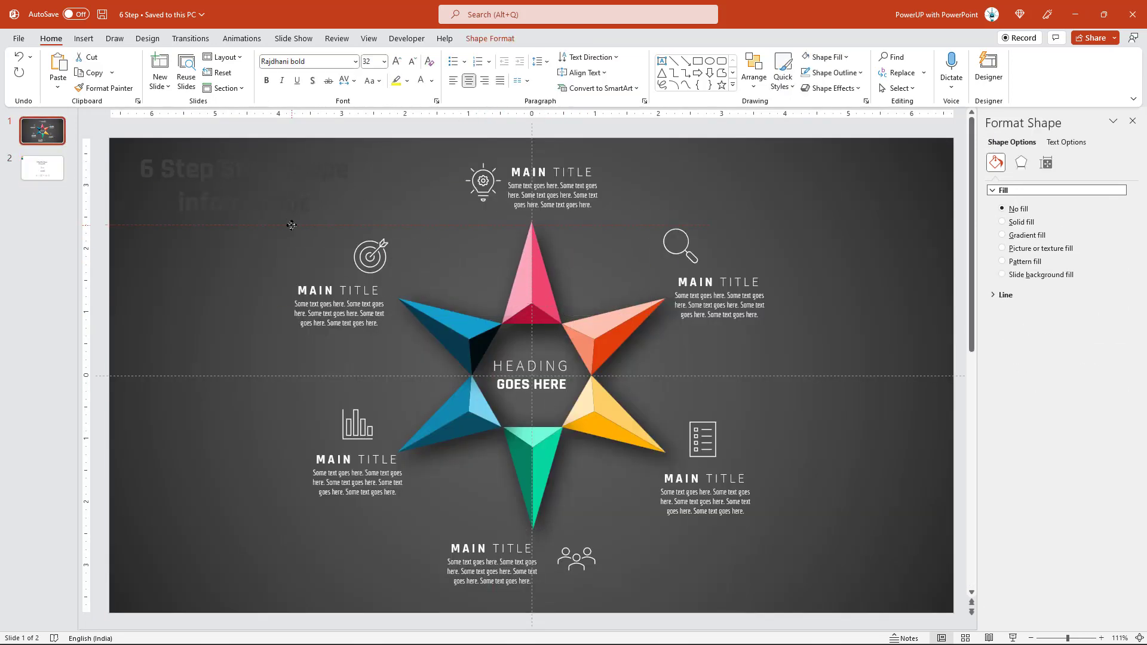
pyautogui.click(420, 80)
pyautogui.click(213, 441)
pyautogui.press('F5')
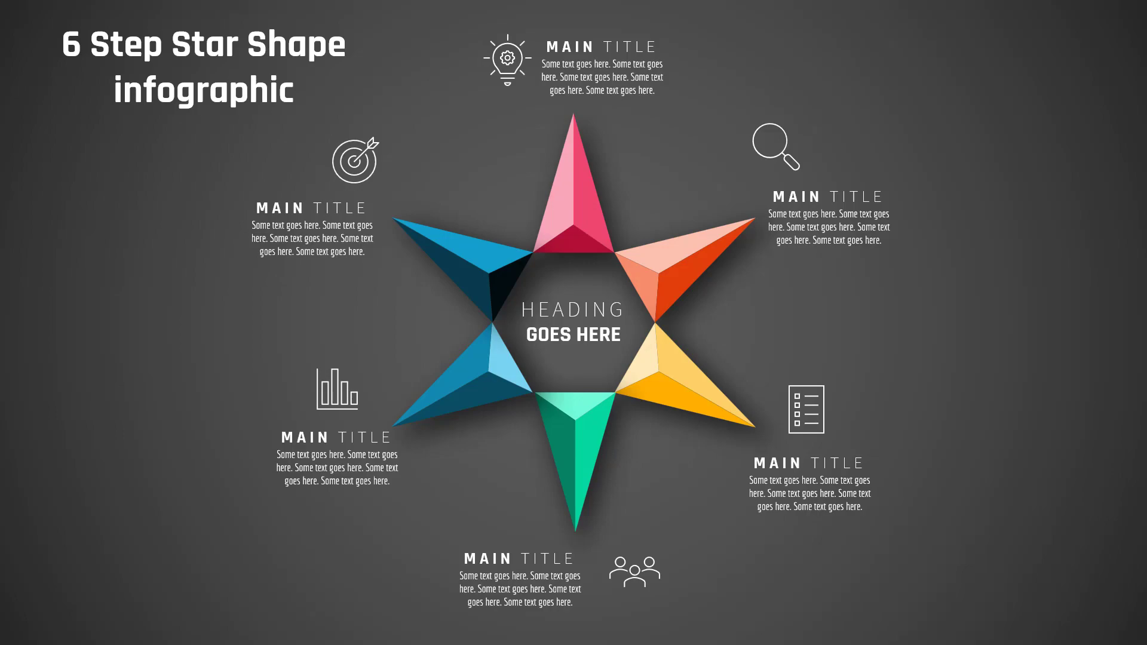
pyautogui.press('Escape')
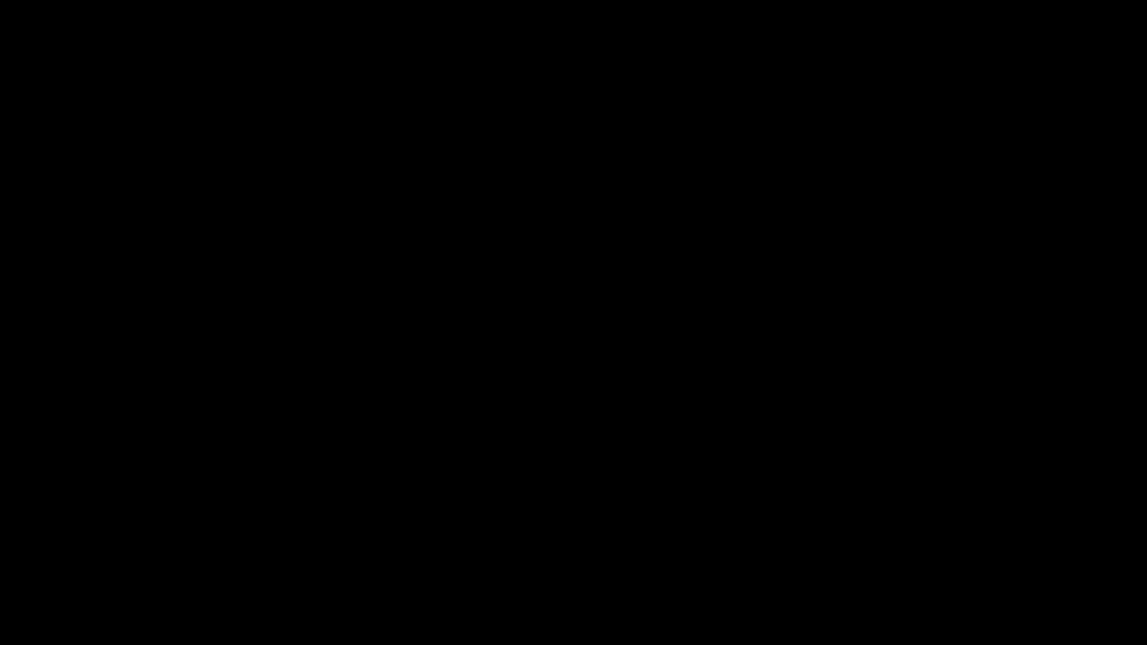